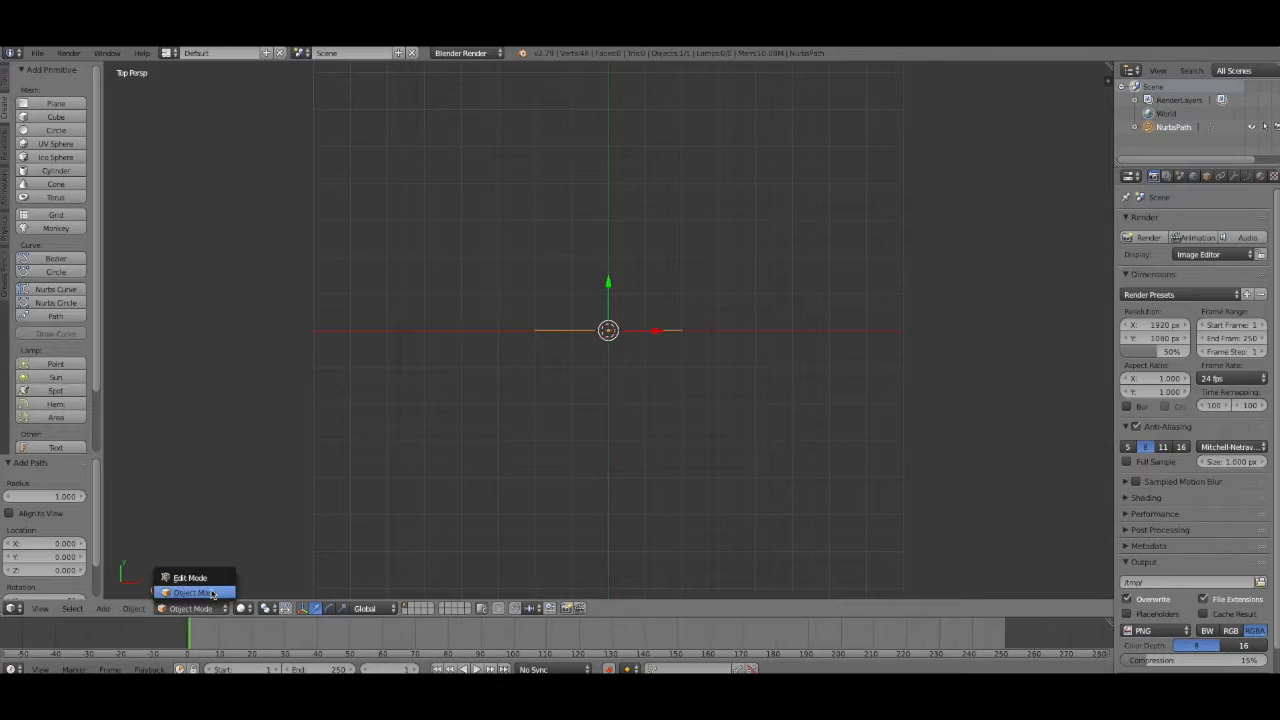
# - Move the path's left end control point about 2.02 units along negative X and turn off the transform manipulator
pyautogui.rightClick(534, 330)
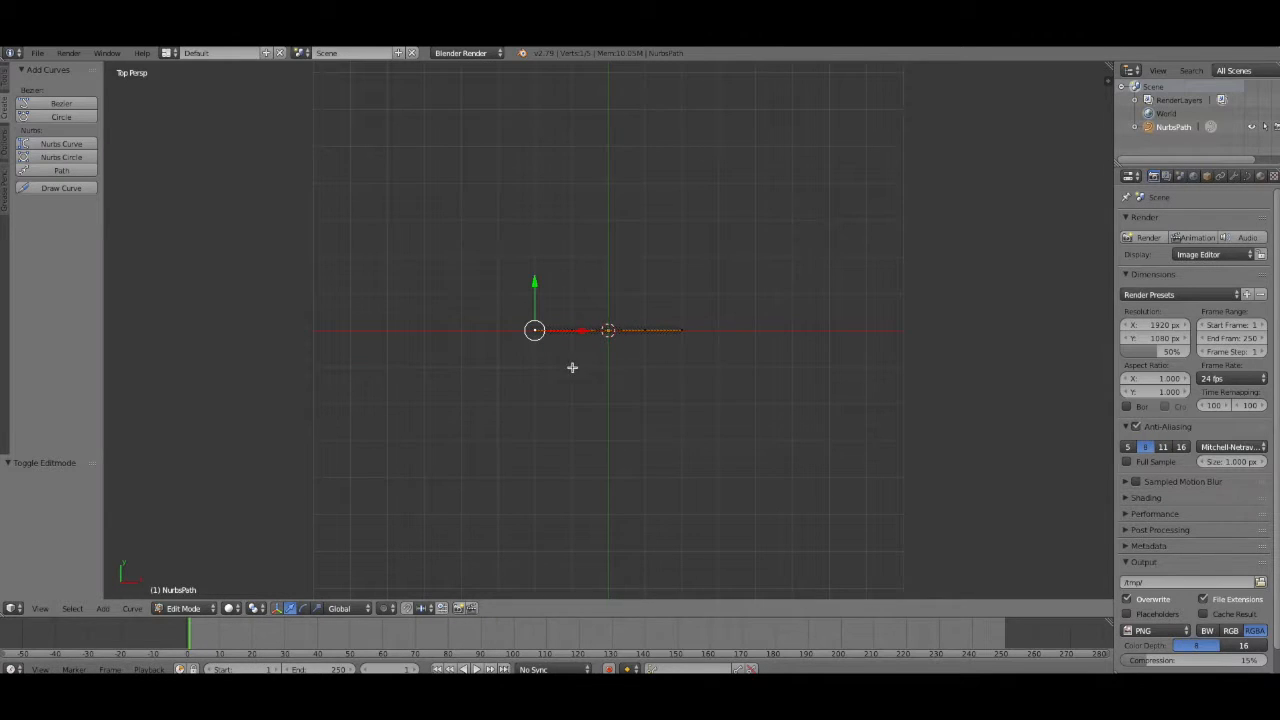
pyautogui.moveTo(580, 330); pyautogui.dragTo(506, 331)
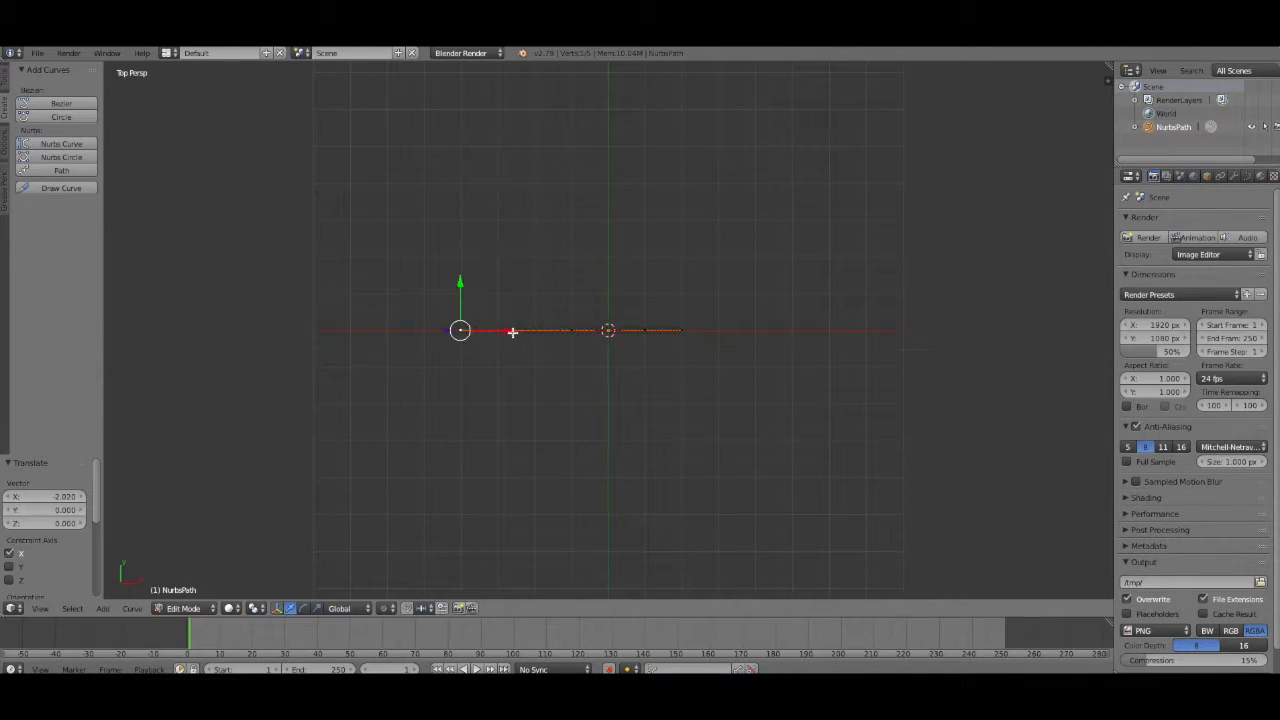
pyautogui.click(277, 608)
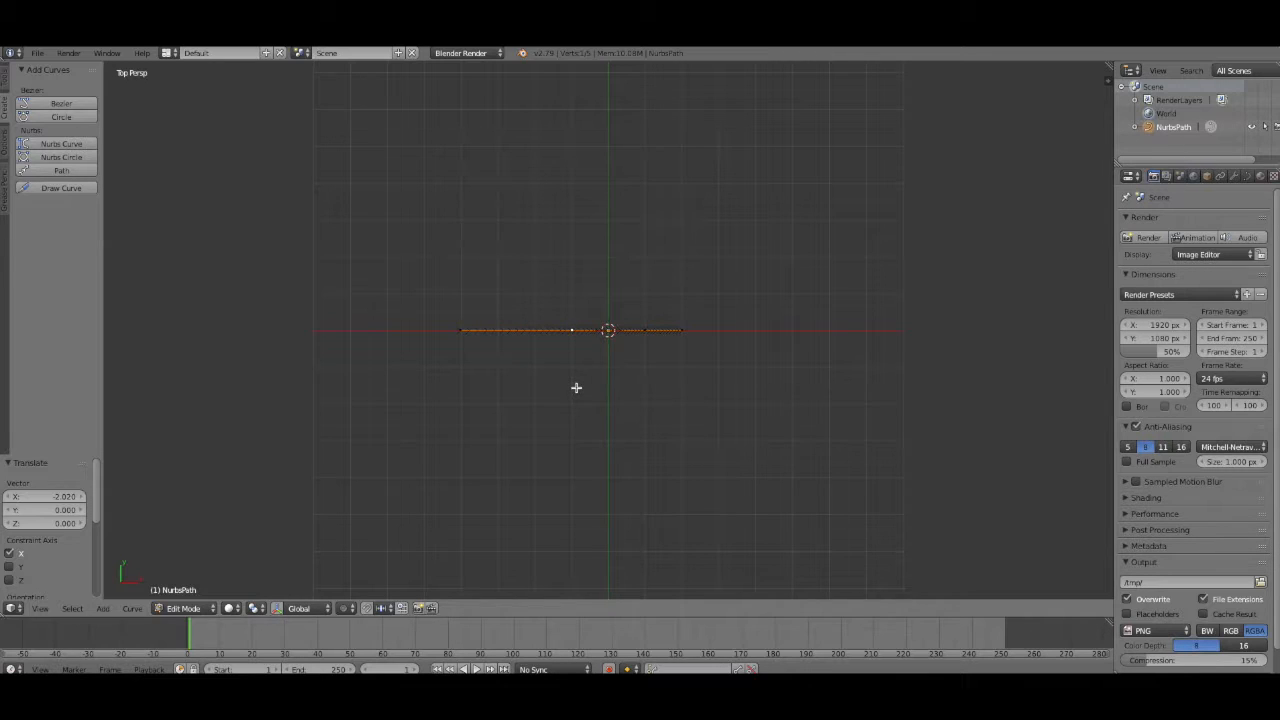
# - Move the second control point by about X -1.67, Y 2.42, and raise the middle point up and to the right to form an arch
pyautogui.press('g')
pyautogui.click(515, 300)
pyautogui.rightClick(607, 330)
pyautogui.press('g')
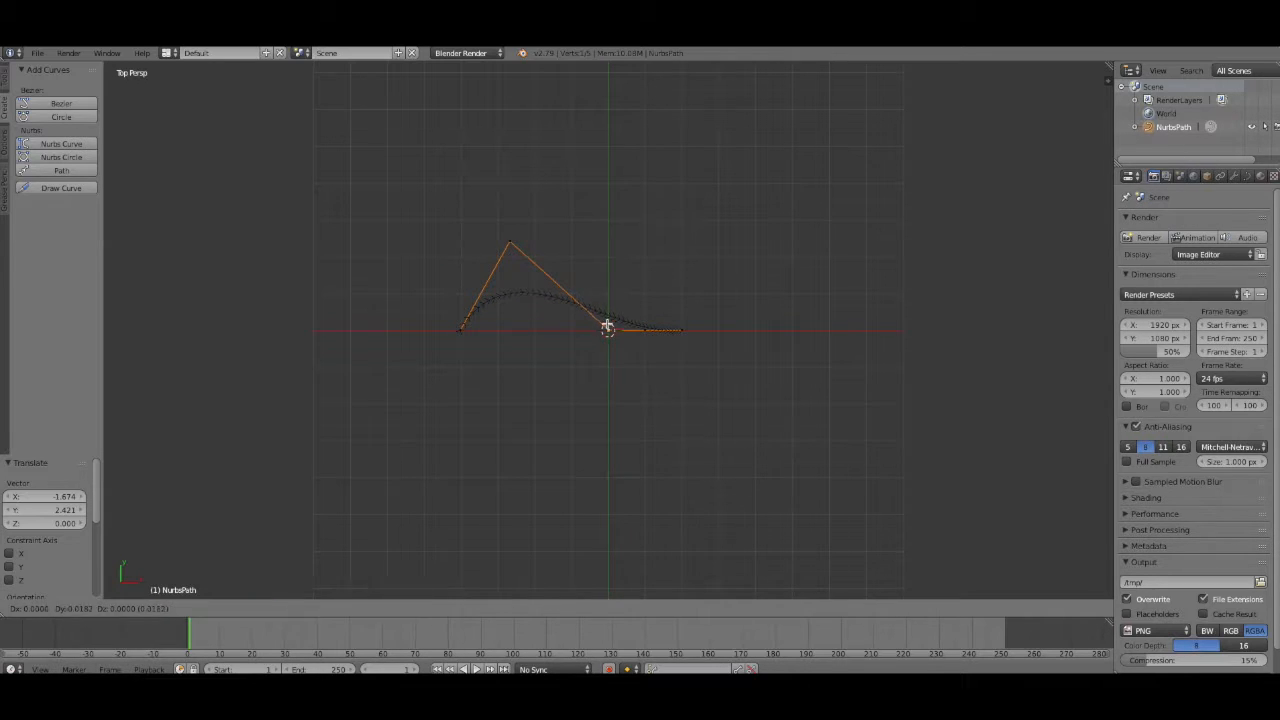
pyautogui.click(640, 267)
# - Move the right end control point by about X 1.26, Y 0.22, and the fourth point by about X 1.04, Y 1.07
pyautogui.rightClick(683, 328)
pyautogui.press('g')
pyautogui.click(728, 320)
pyautogui.rightClick(647, 330)
pyautogui.press('g')
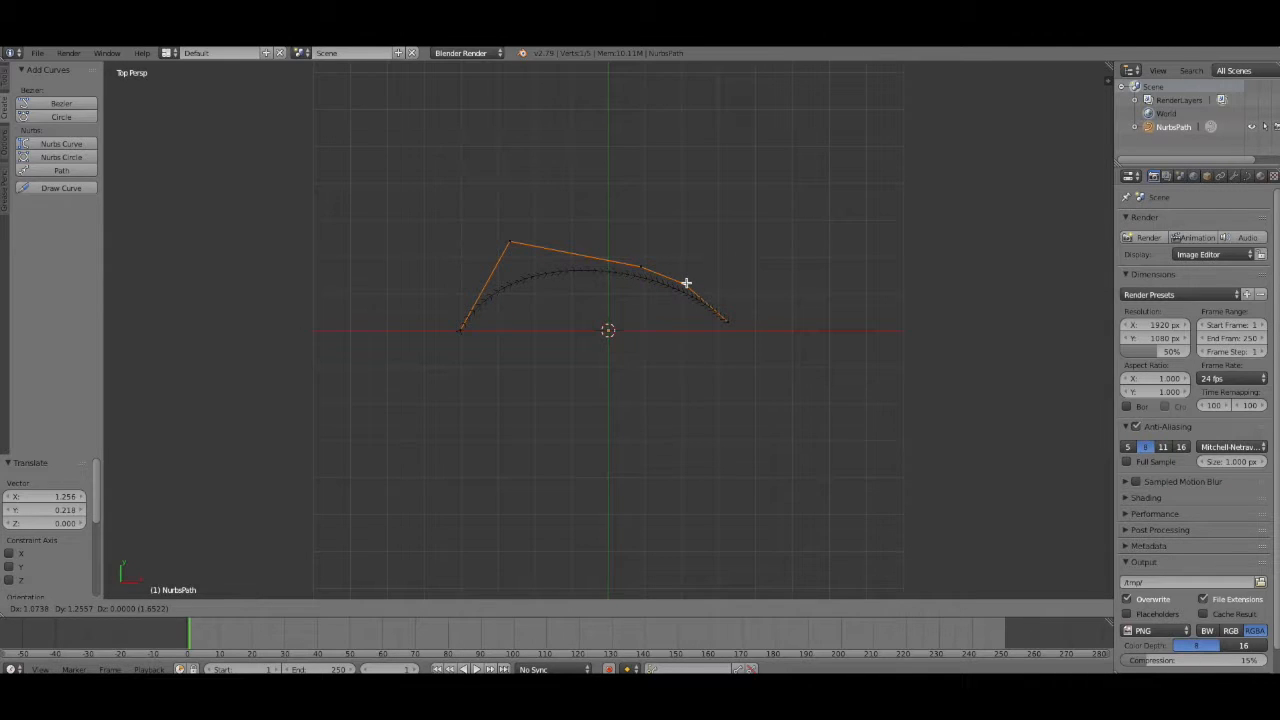
pyautogui.click(686, 288)
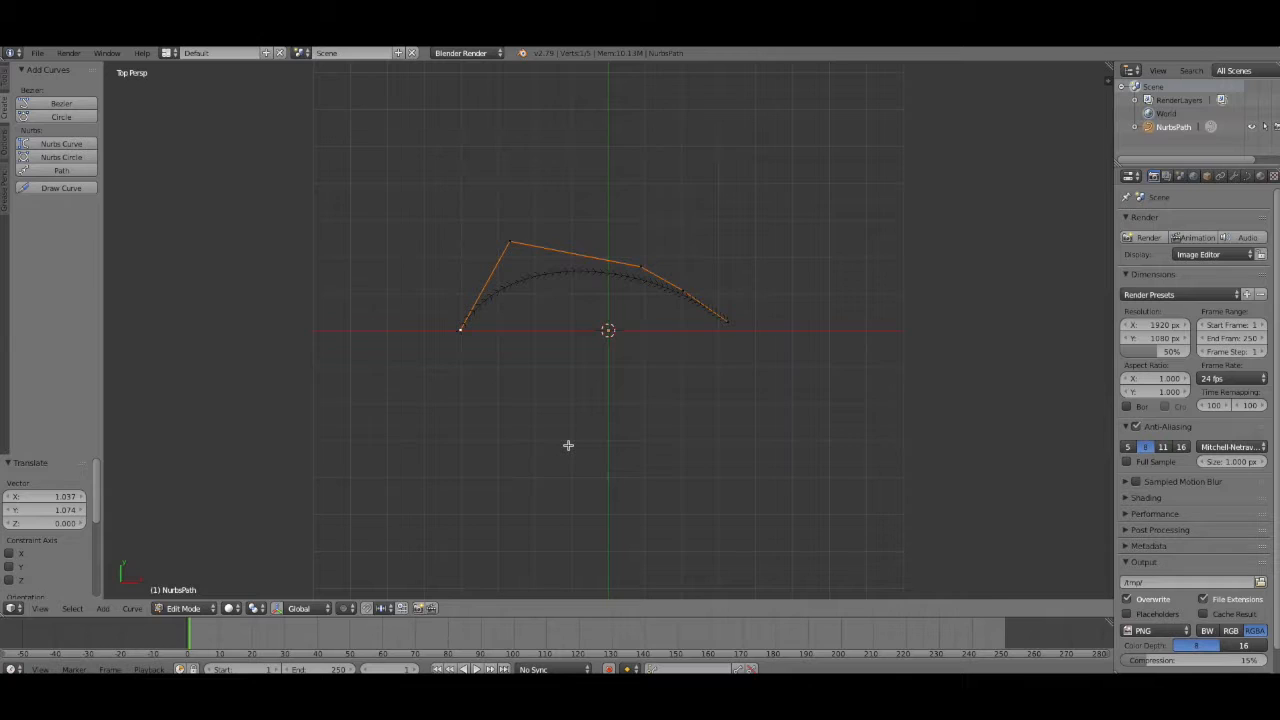
# - Set the right end control point's Y coordinate to 0 and return to Object Mode
pyautogui.press('n')
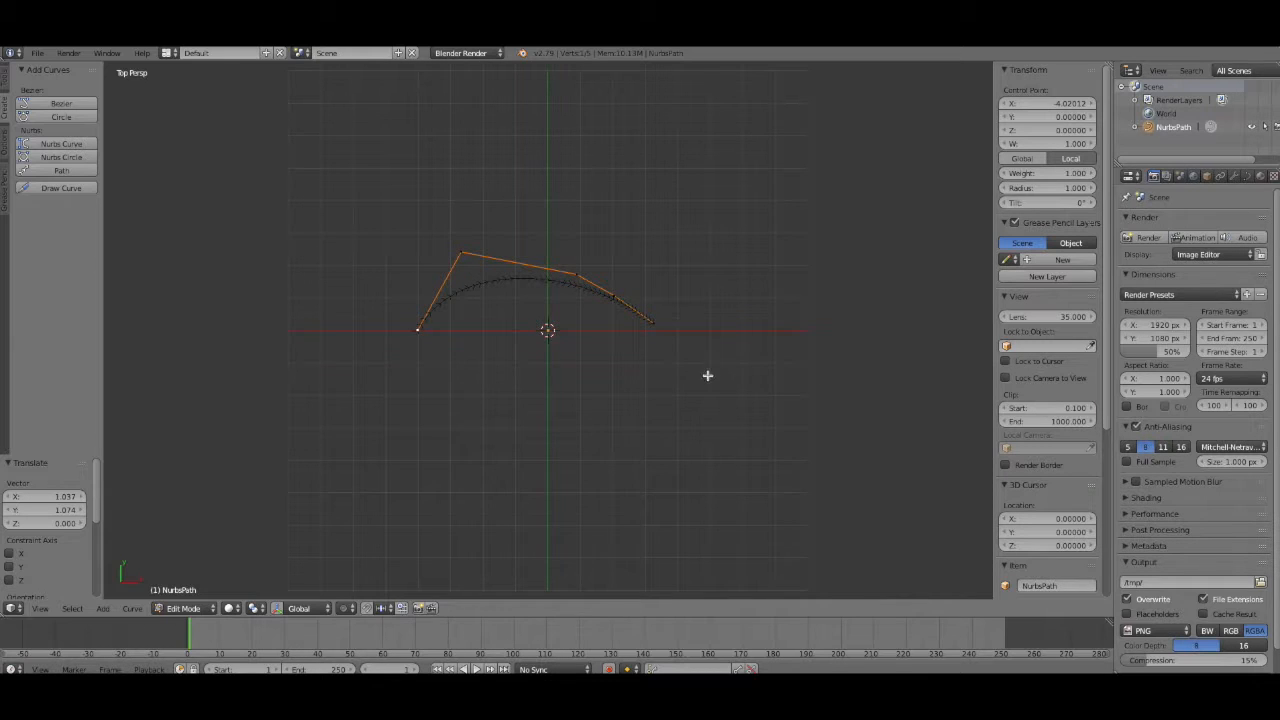
pyautogui.rightClick(651, 321)
pyautogui.click(1037, 118)
pyautogui.write('0')
pyautogui.press('Return')
pyautogui.click(183, 608)
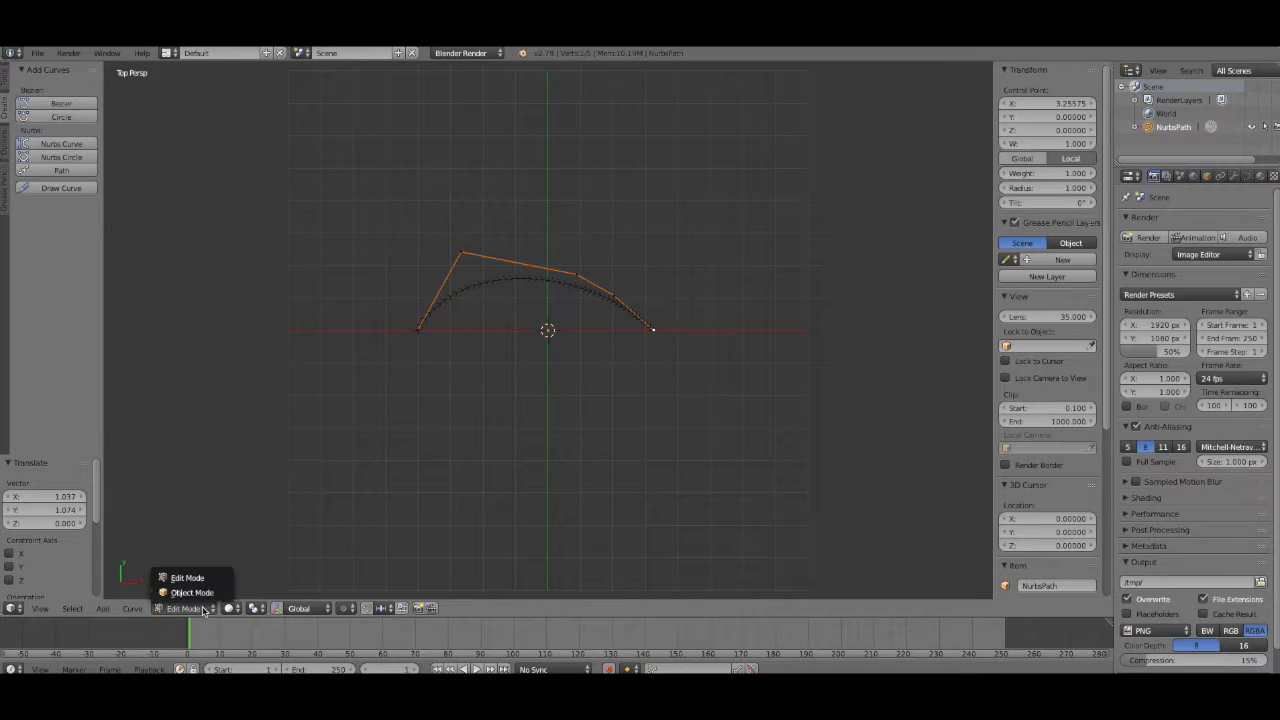
pyautogui.click(190, 591)
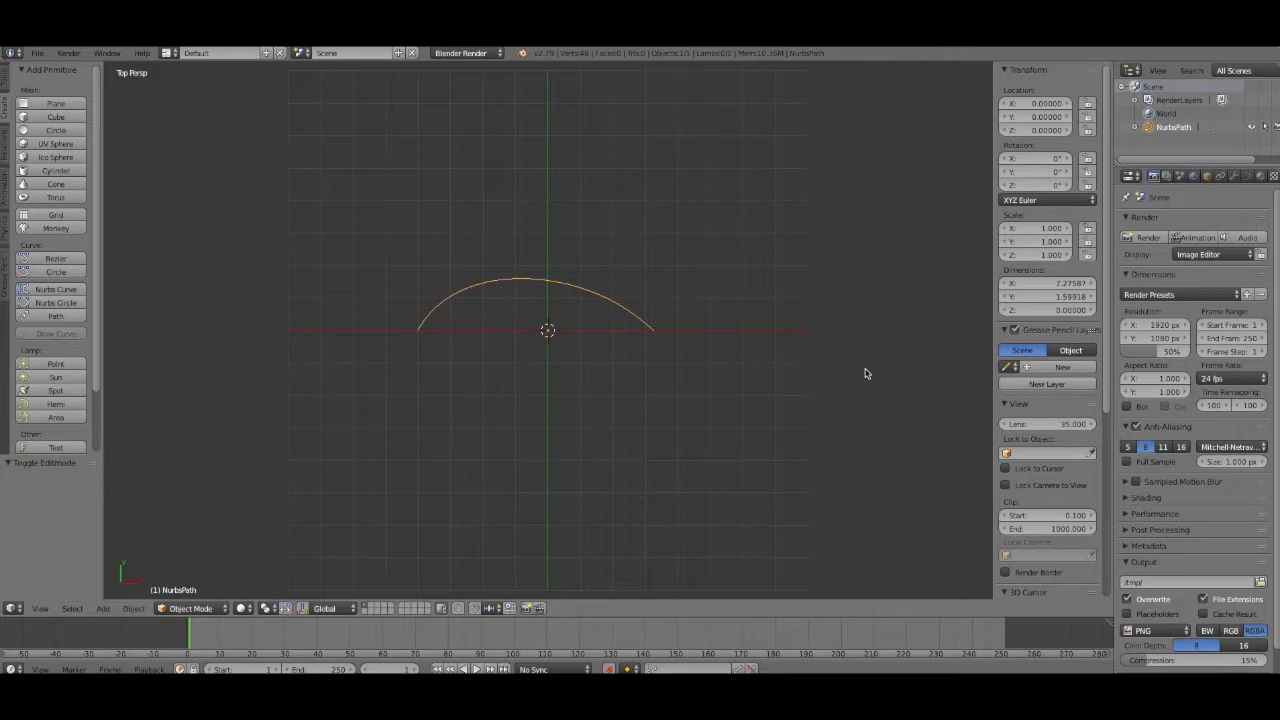
# - Add a Mirror modifier to the curve along the Y axis only and try to apply it
pyautogui.press('n')
pyautogui.click(1234, 176)
pyautogui.click(1200, 222)
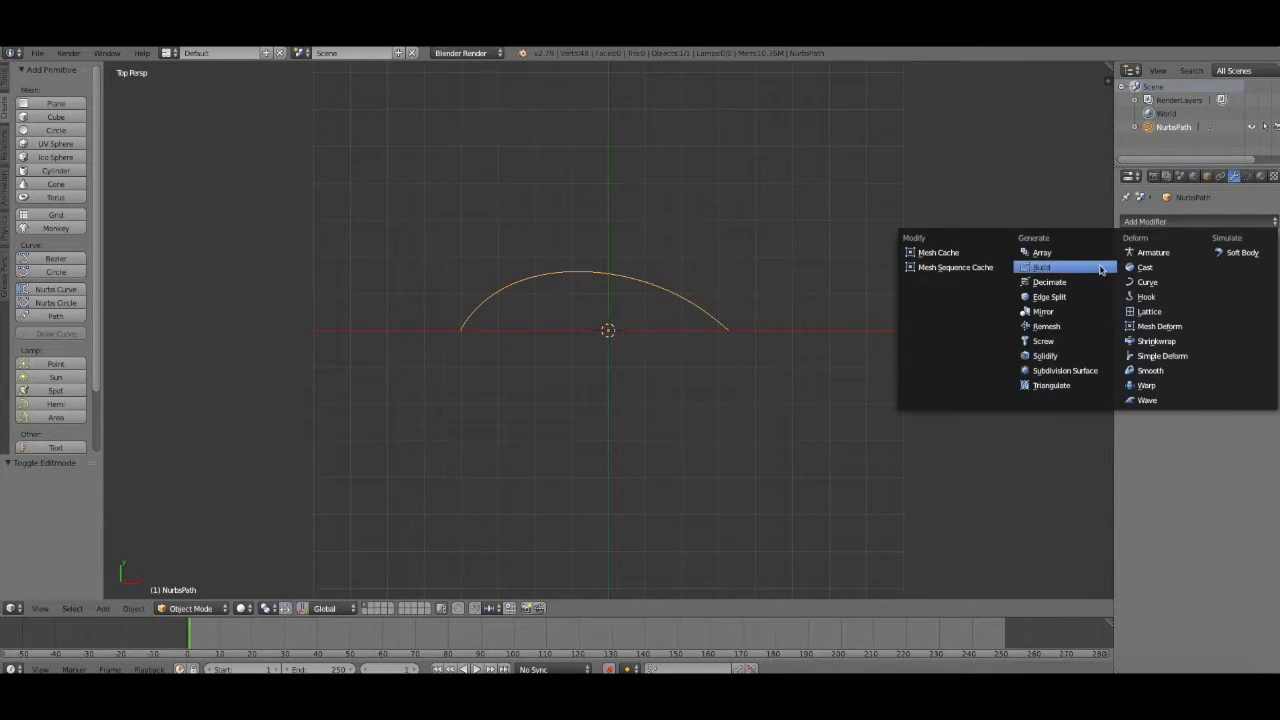
pyautogui.click(1070, 311)
pyautogui.click(1130, 295)
pyautogui.click(1130, 310)
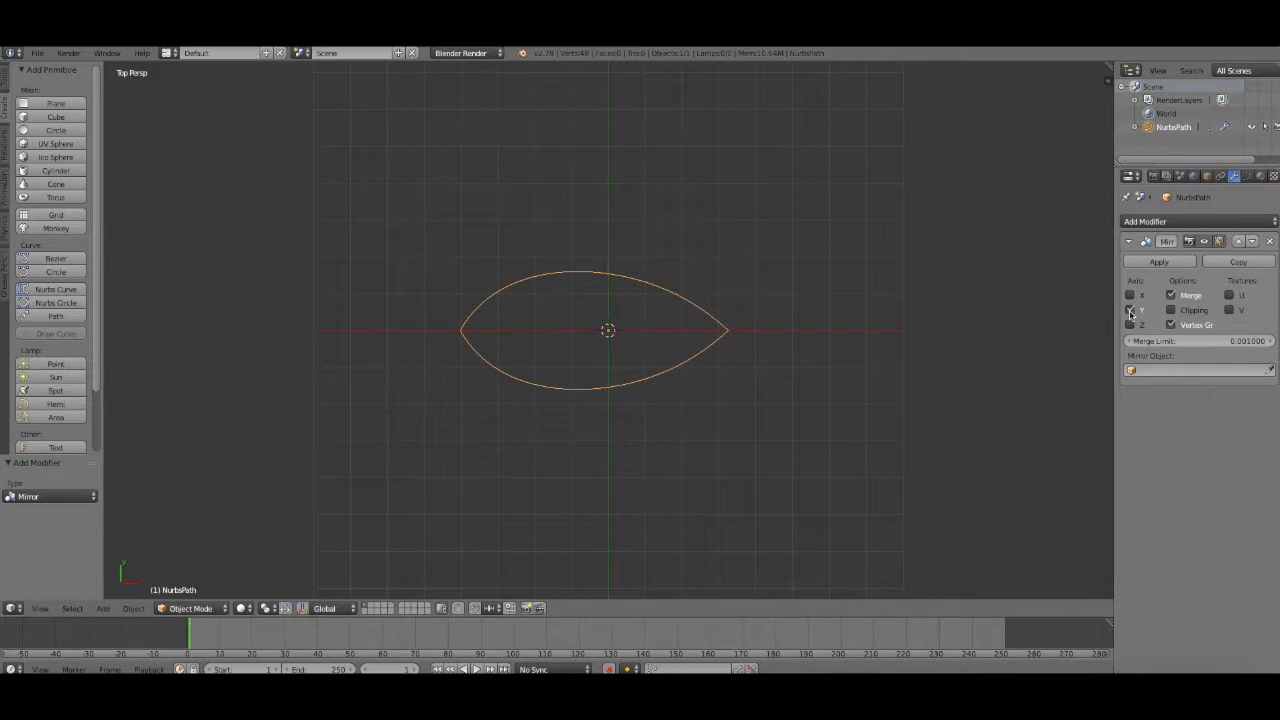
pyautogui.click(1158, 262)
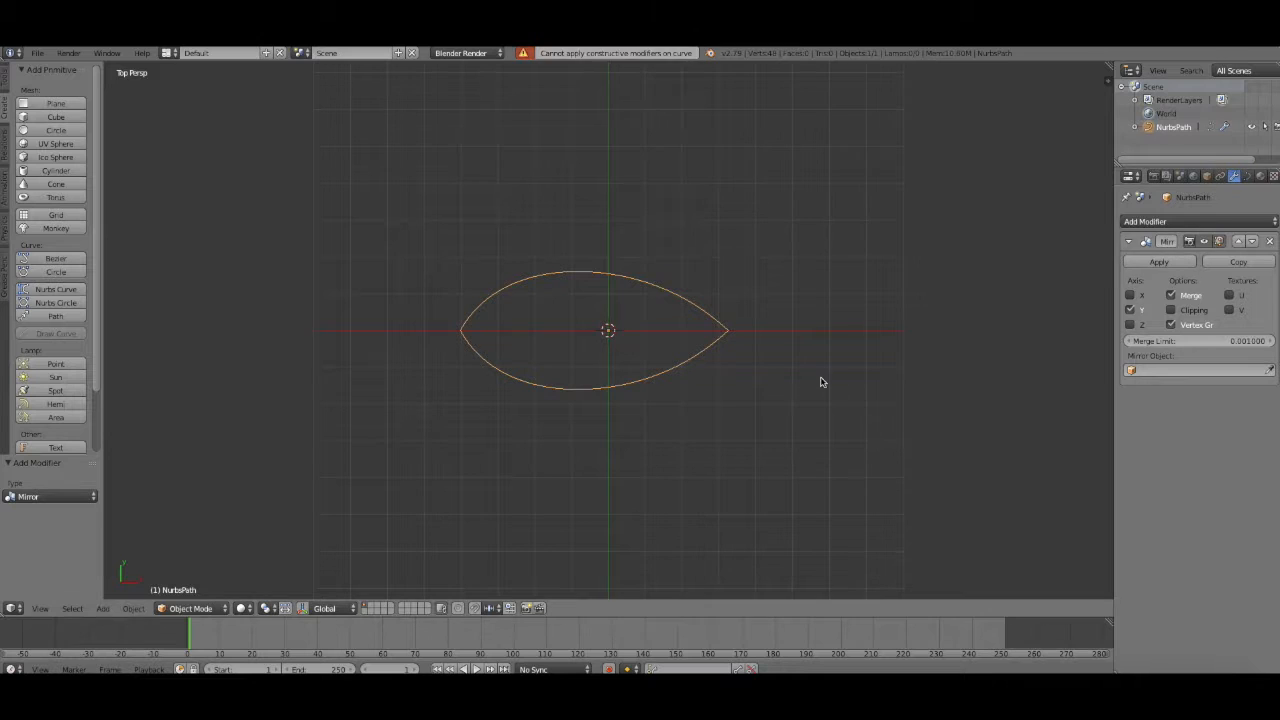
# - Try converting the mirrored curve to a mesh and editing its vertices
pyautogui.click(133, 608)
pyautogui.moveTo(228, 168)
pyautogui.click(336, 183)
pyautogui.click(185, 608)
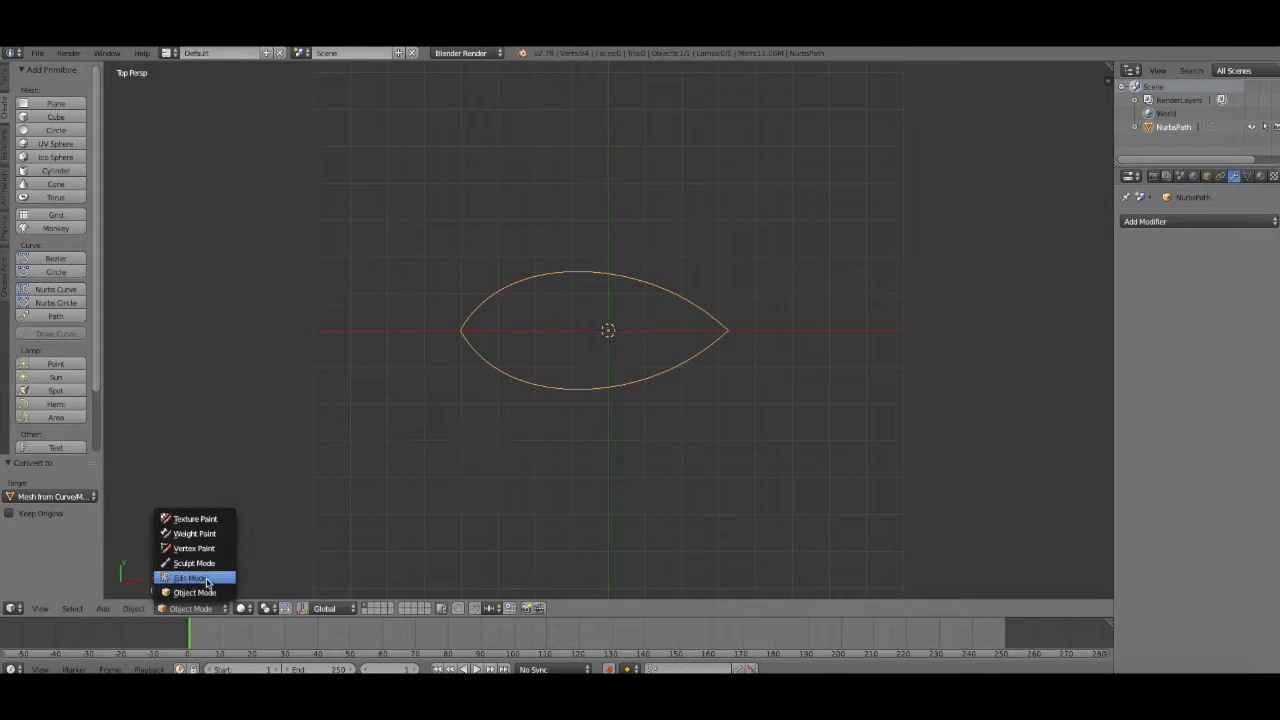
pyautogui.click(185, 569)
pyautogui.rightClick(463, 328)
pyautogui.press('a')
pyautogui.click(182, 608)
pyautogui.click(185, 588)
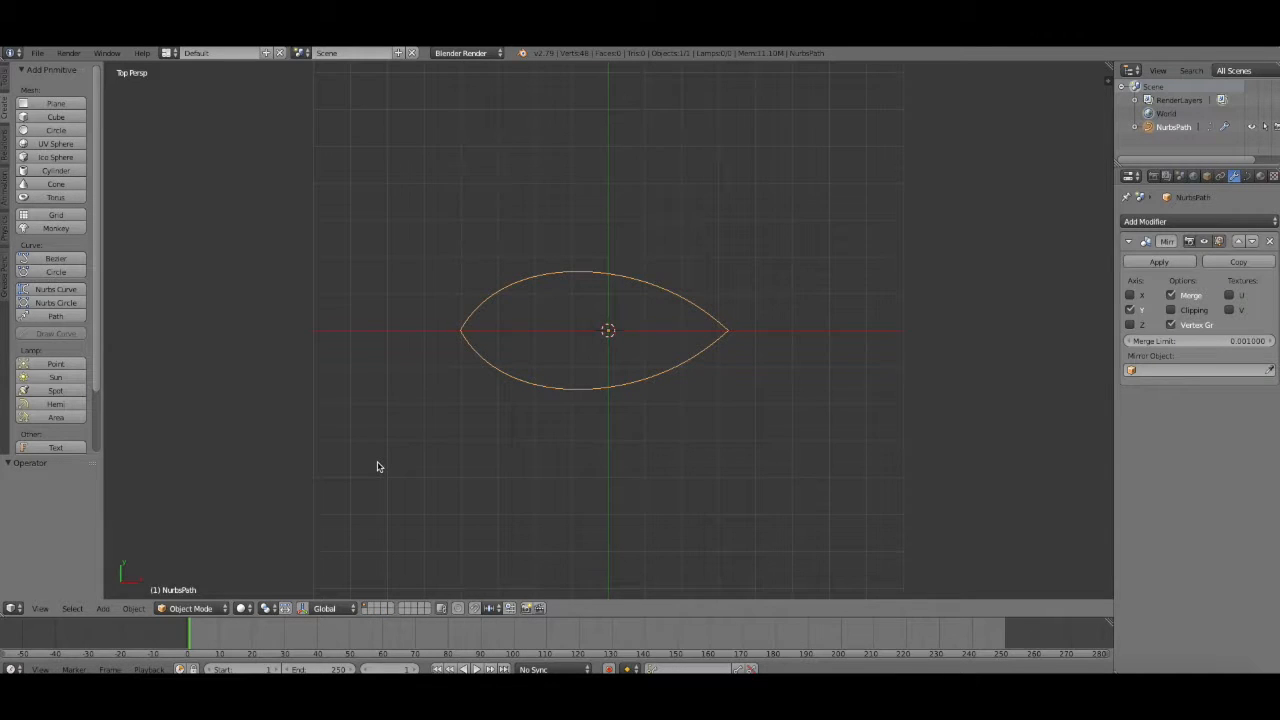
# - Reopen the curve in Edit Mode and remove its Mirror modifier
pyautogui.click(190, 608)
pyautogui.click(200, 608)
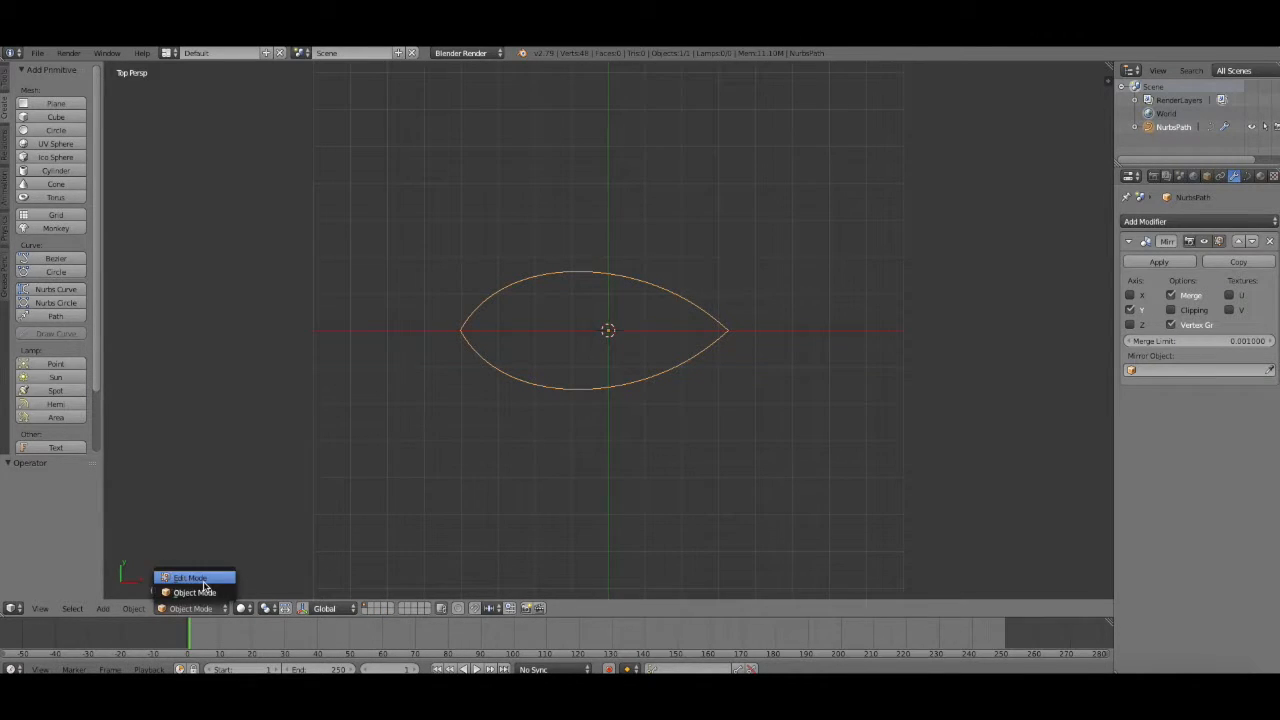
pyautogui.click(205, 576)
pyautogui.click(1270, 241)
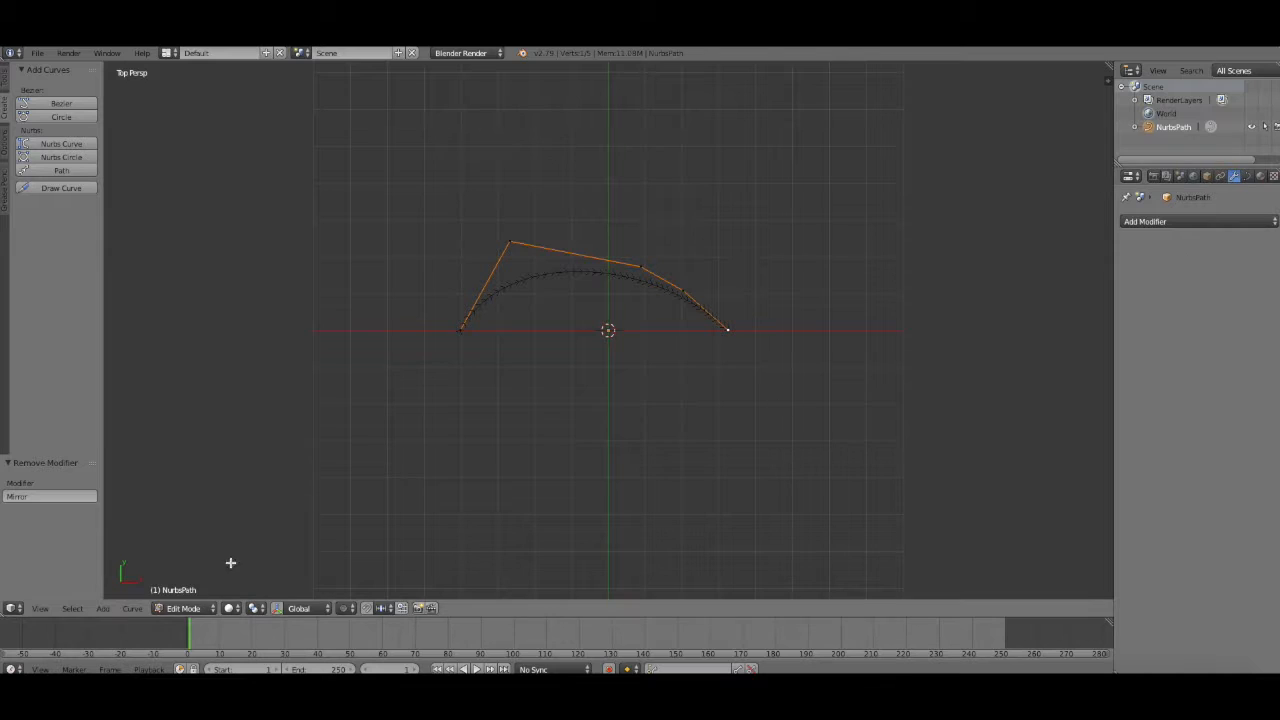
# - Move the second control point by about X -1.35, Y -0.11, directly above the left end point, and return to Object Mode
pyautogui.click(193, 608)
pyautogui.press('g')
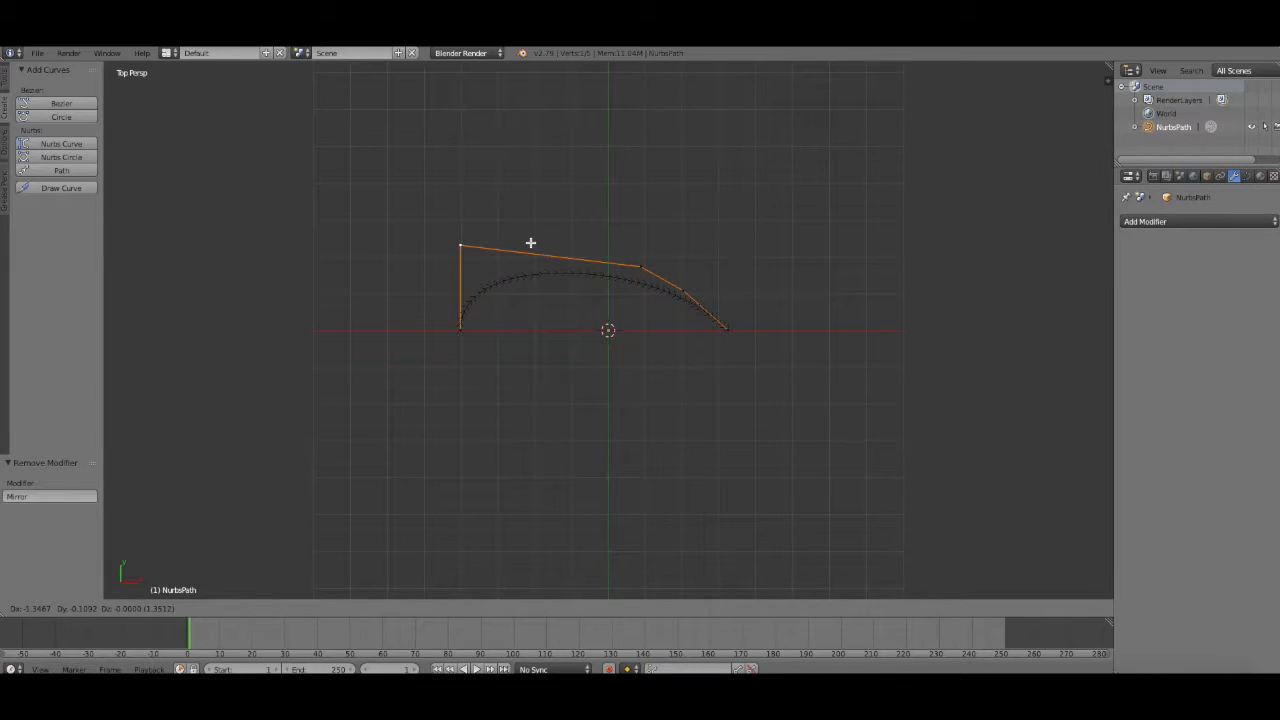
pyautogui.click(530, 242)
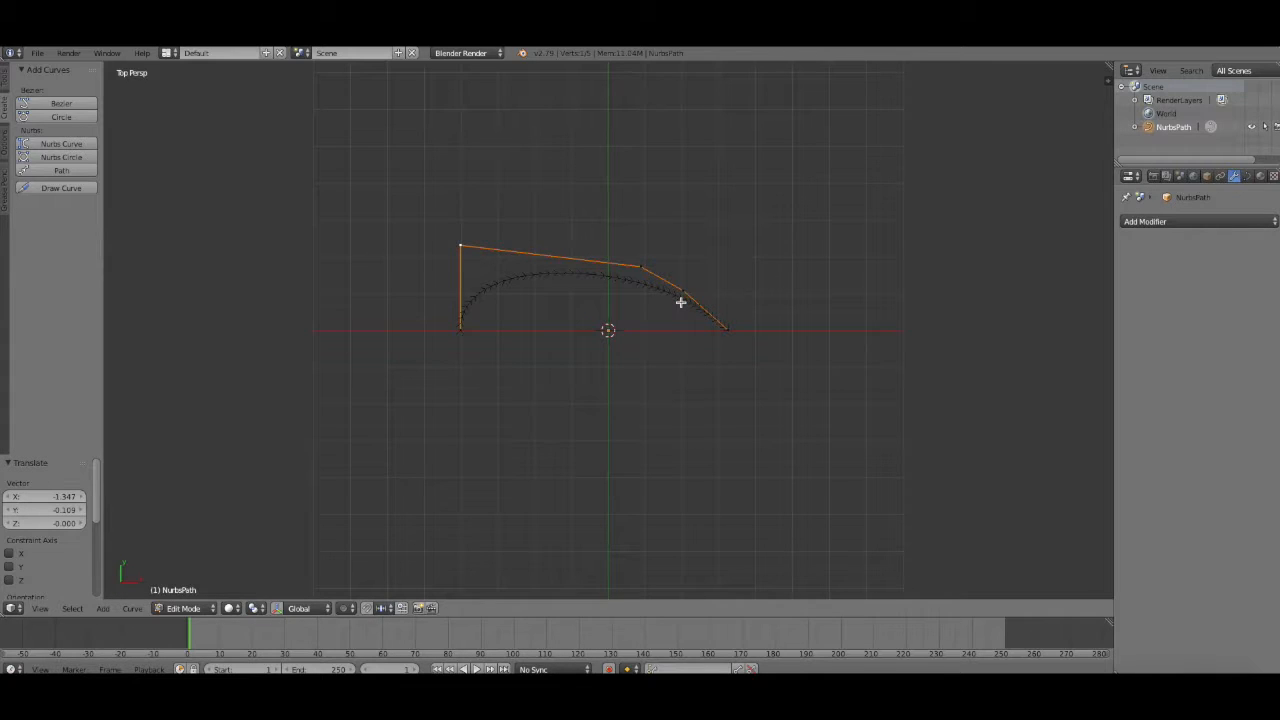
pyautogui.click(193, 608)
pyautogui.click(190, 590)
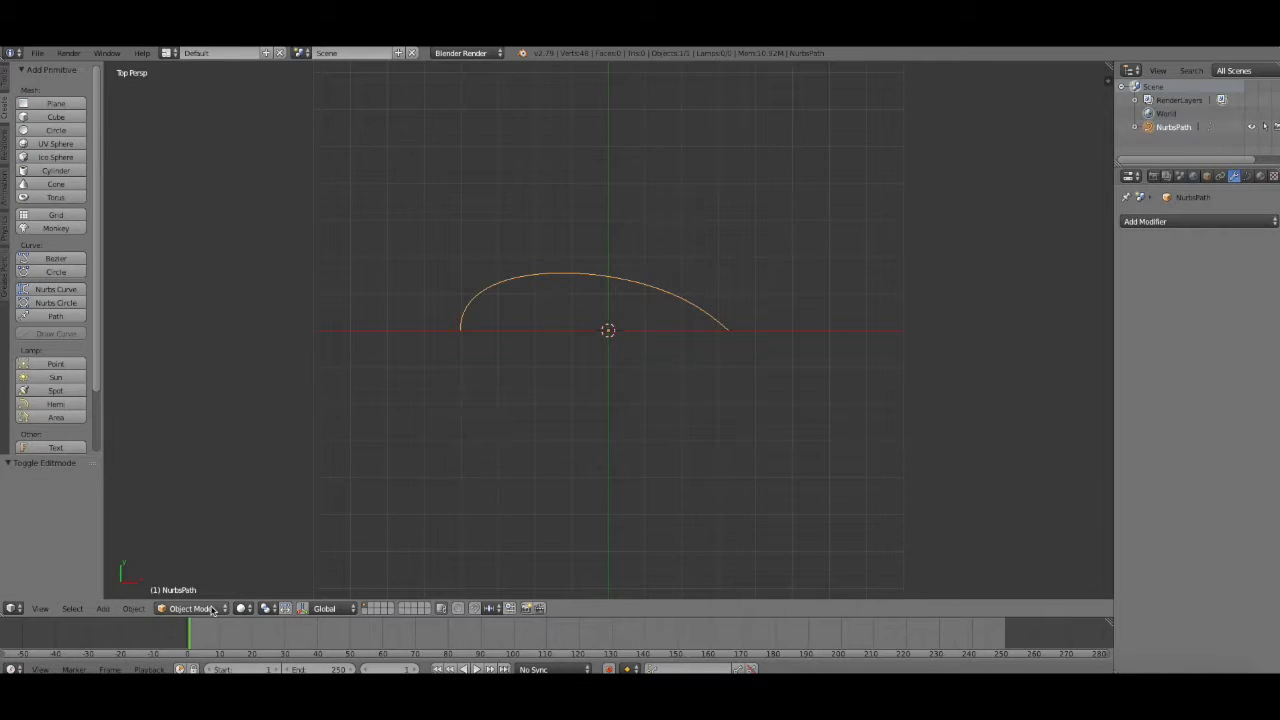
# - Convert the half-outline curve to a mesh
pyautogui.click(212, 610)
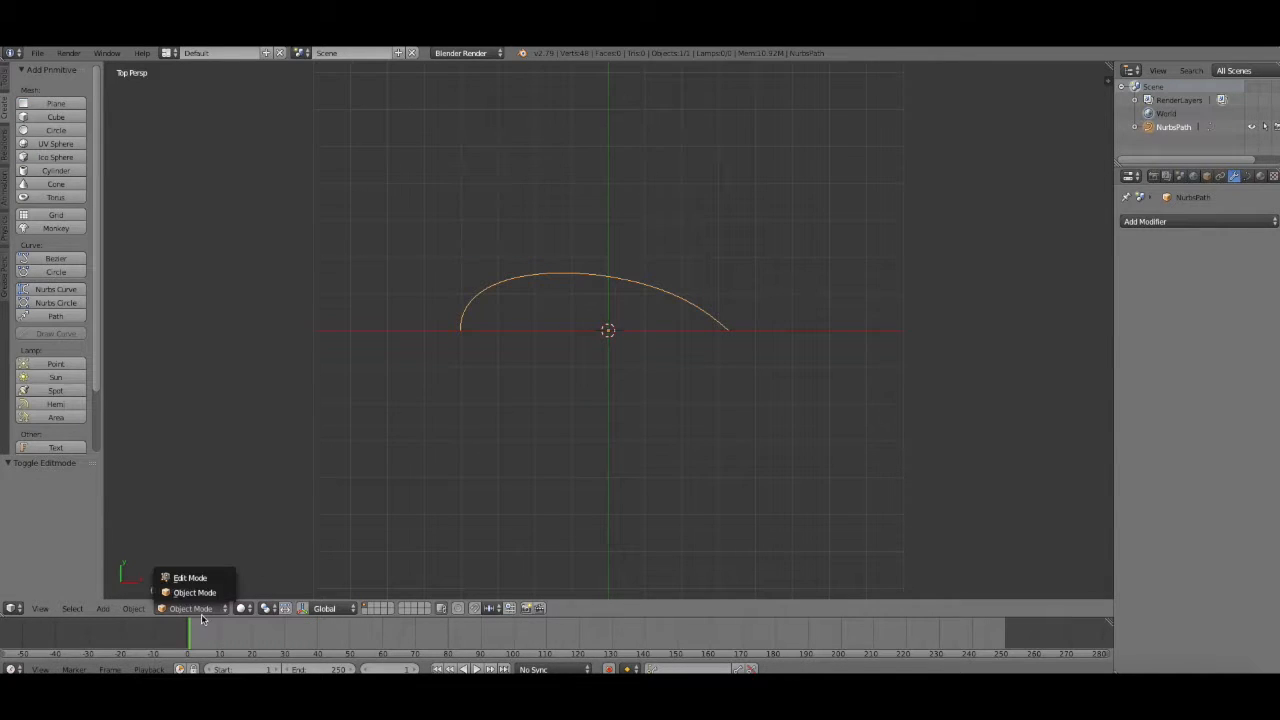
pyautogui.click(130, 609)
pyautogui.moveTo(188, 170)
pyautogui.click(343, 188)
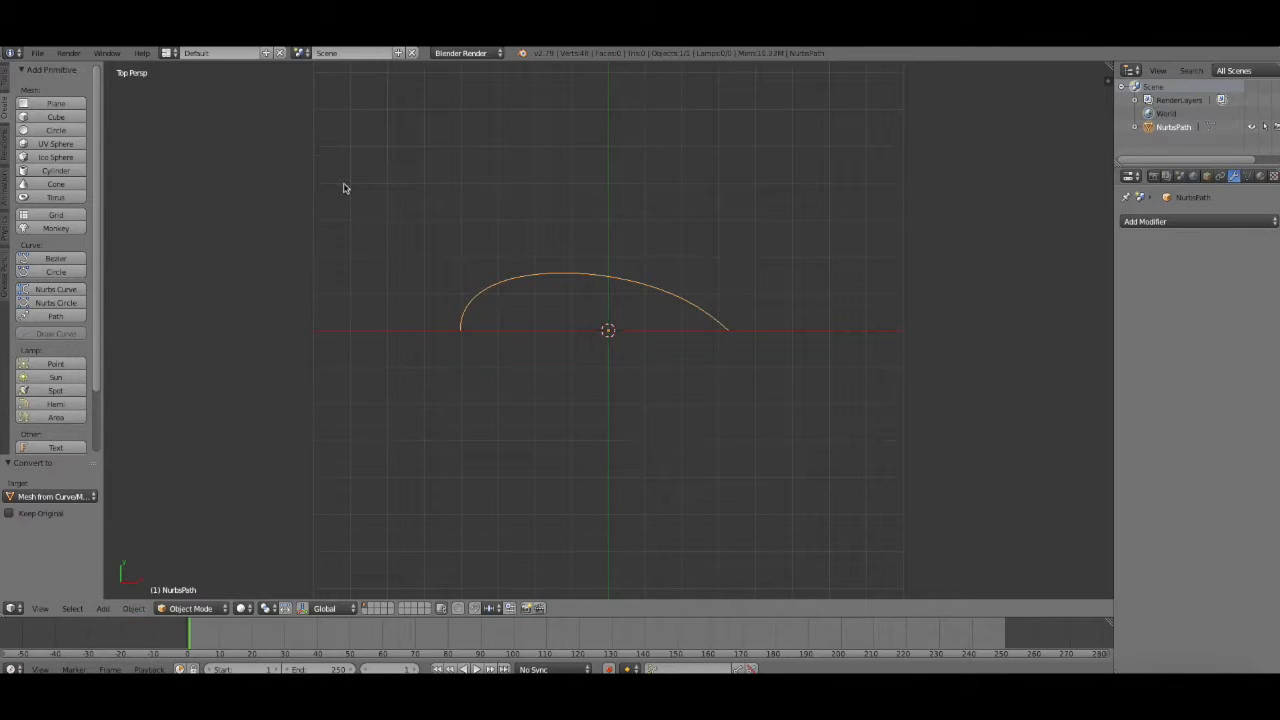
# - Add a Mirror modifier to the mesh with only the Y axis enabled
pyautogui.click(1224, 222)
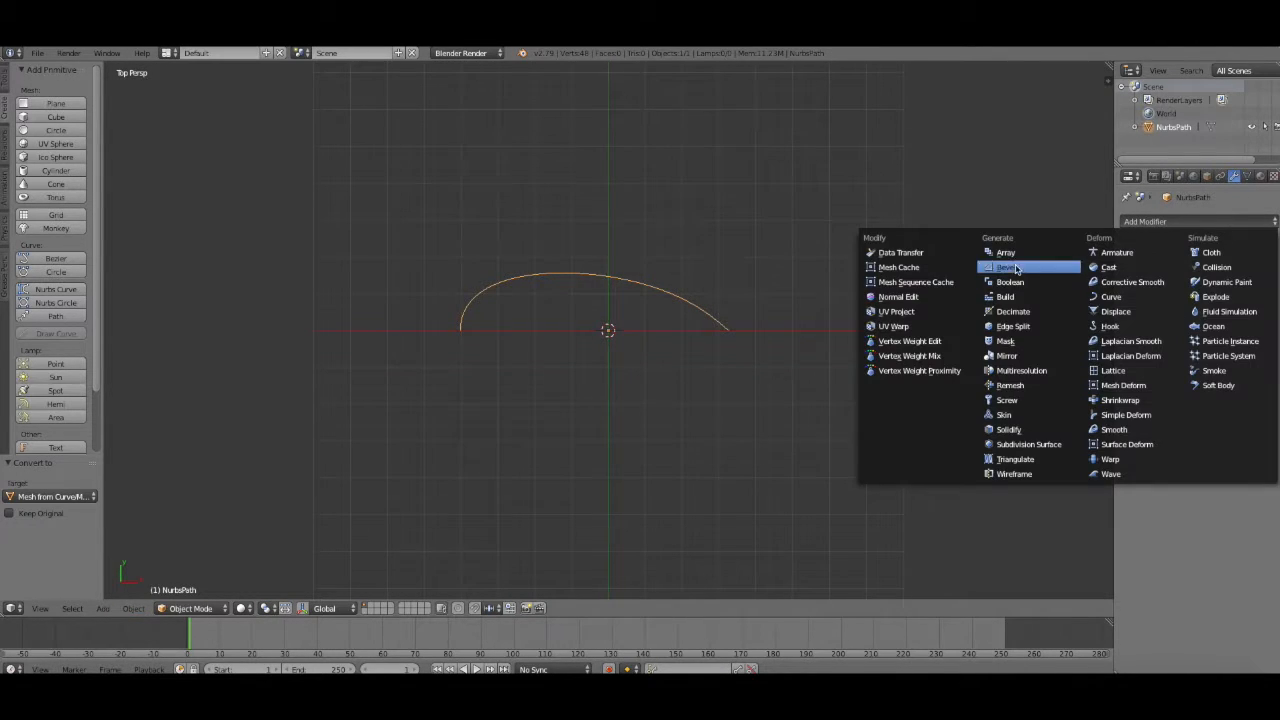
pyautogui.click(1006, 356)
pyautogui.click(1130, 295)
pyautogui.click(1130, 310)
pyautogui.click(190, 608)
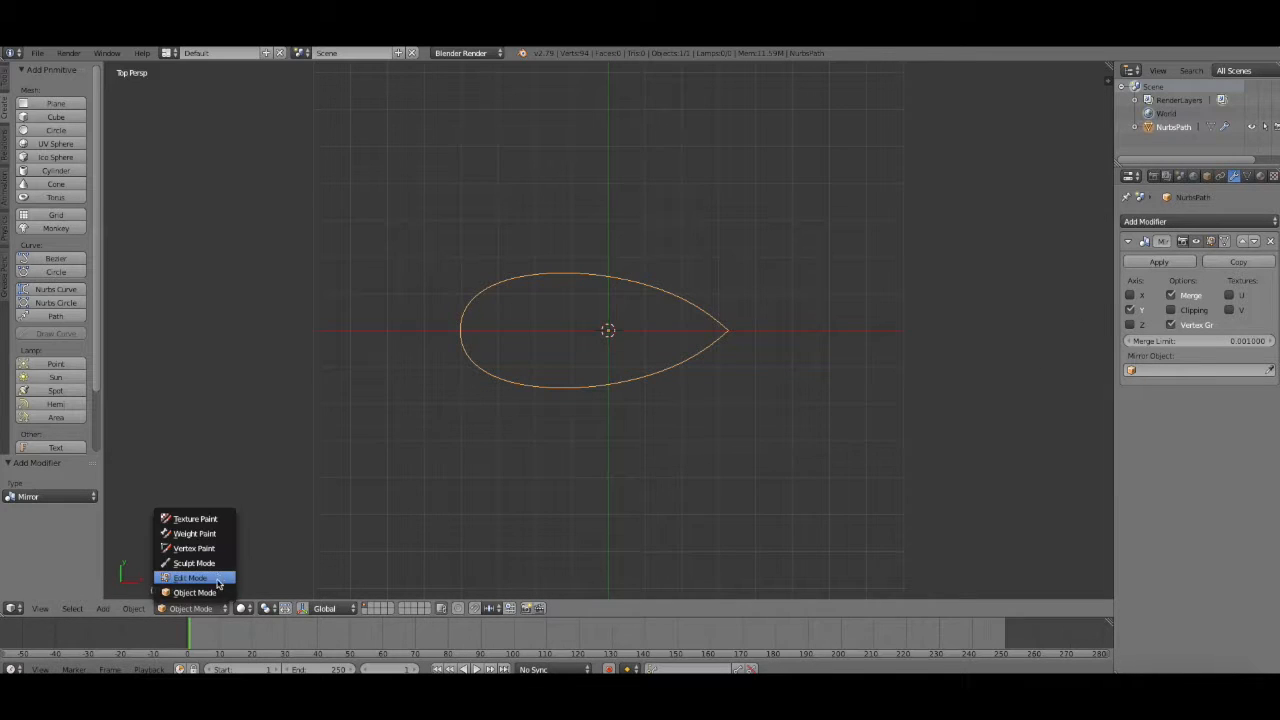
pyautogui.click(195, 577)
pyautogui.scroll(2, 608, 437)
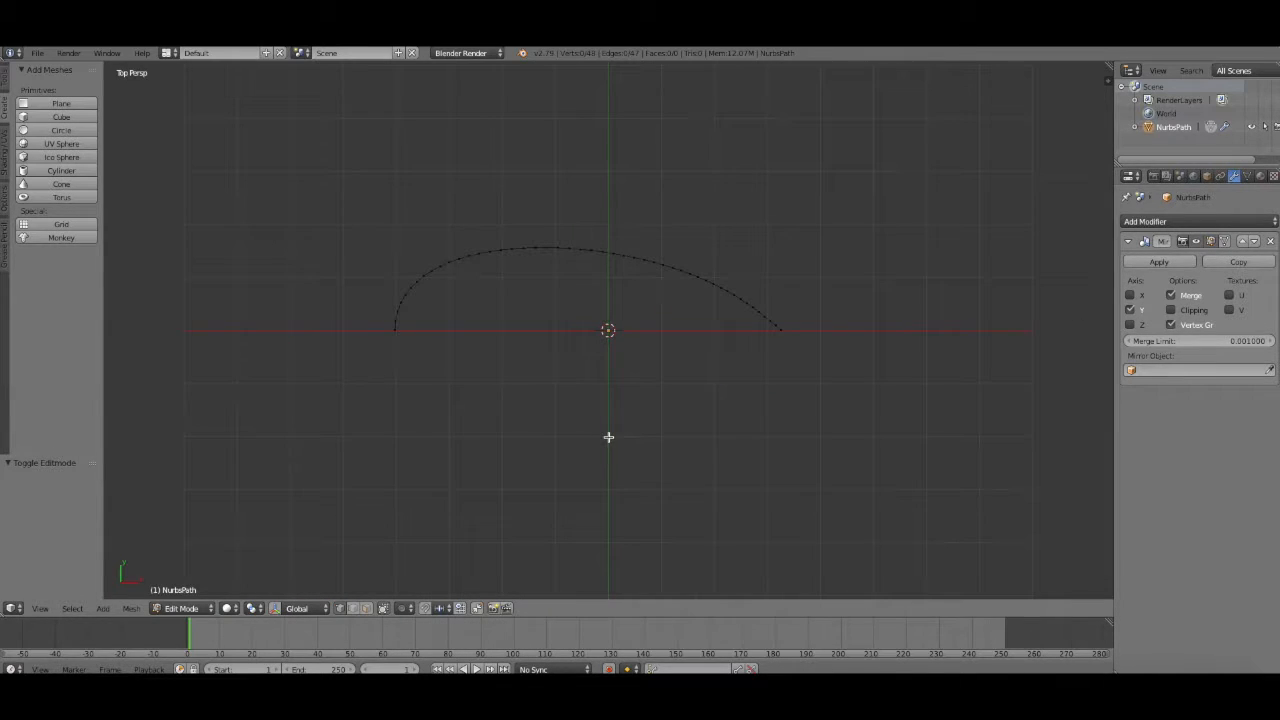
pyautogui.click(190, 608)
pyautogui.click(197, 595)
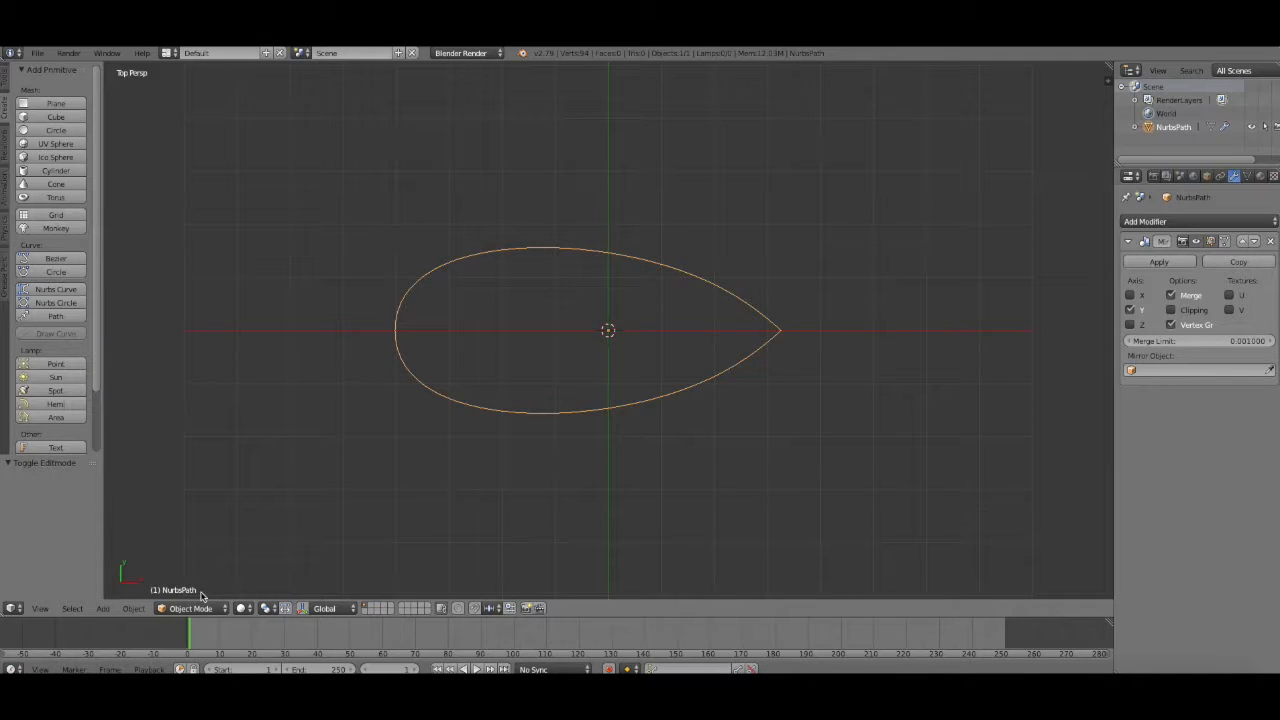
# - In Edit Mode, close the half outline with a straight edge between its two end vertices
pyautogui.click(190, 608)
pyautogui.click(195, 577)
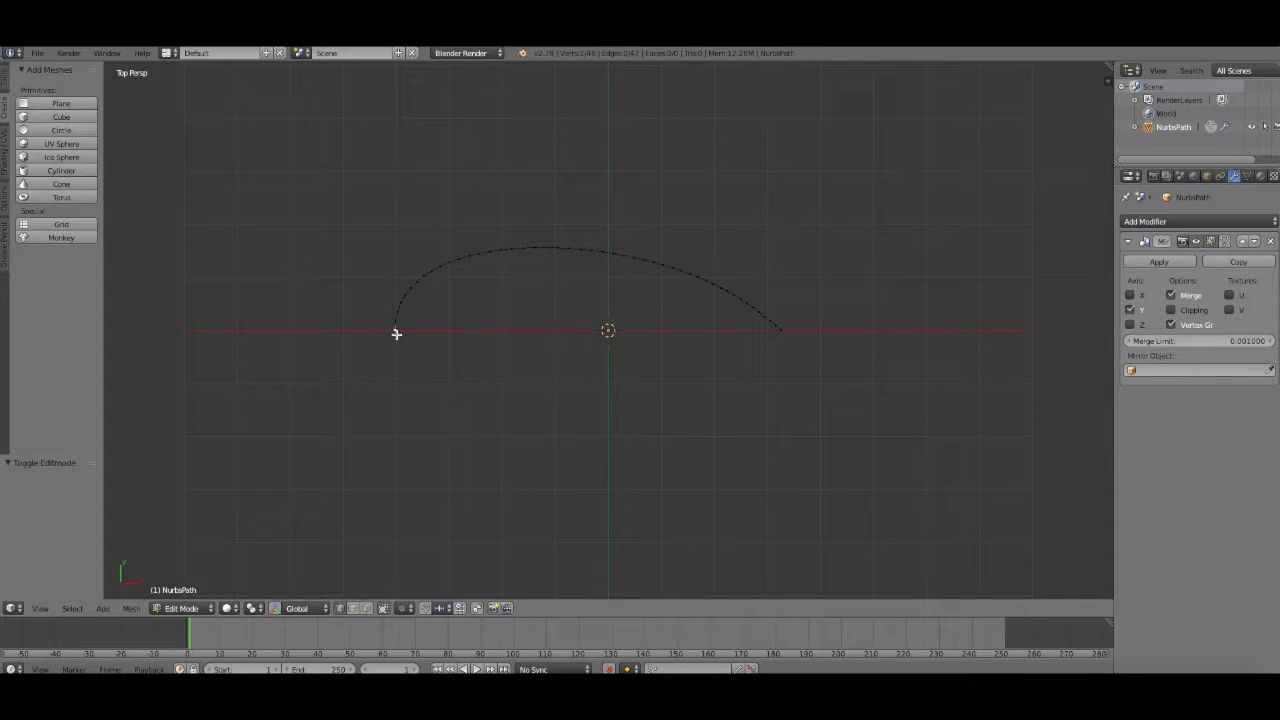
pyautogui.press('f')
pyautogui.press('a')
# - Select the whole closed half outline, fill it with a face, and return to Object Mode
pyautogui.keyDown('ctrl'); pyautogui.click(493, 251); pyautogui.keyUp('ctrl')
pyautogui.keyDown('ctrl'); pyautogui.click(778, 327); pyautogui.keyUp('ctrl')
pyautogui.keyDown('ctrl'); pyautogui.click(395, 330); pyautogui.keyUp('ctrl')
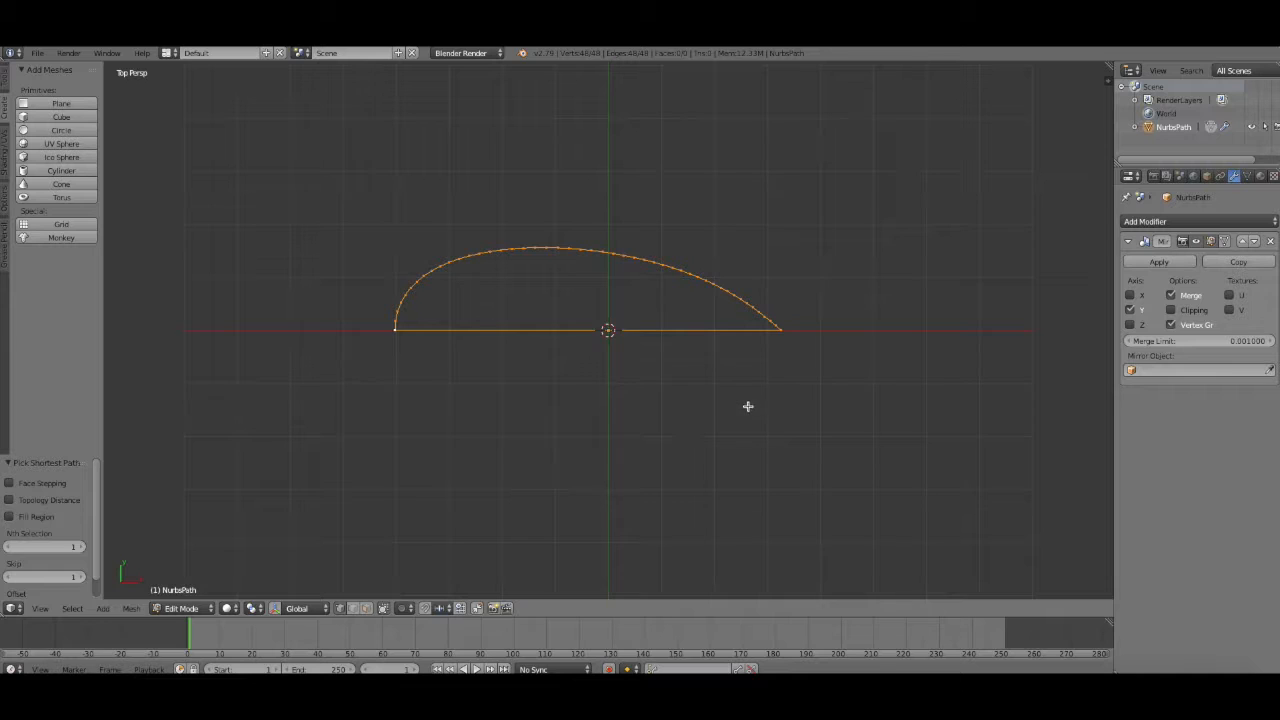
pyautogui.press('f')
pyautogui.click(181, 608)
pyautogui.click(238, 583)
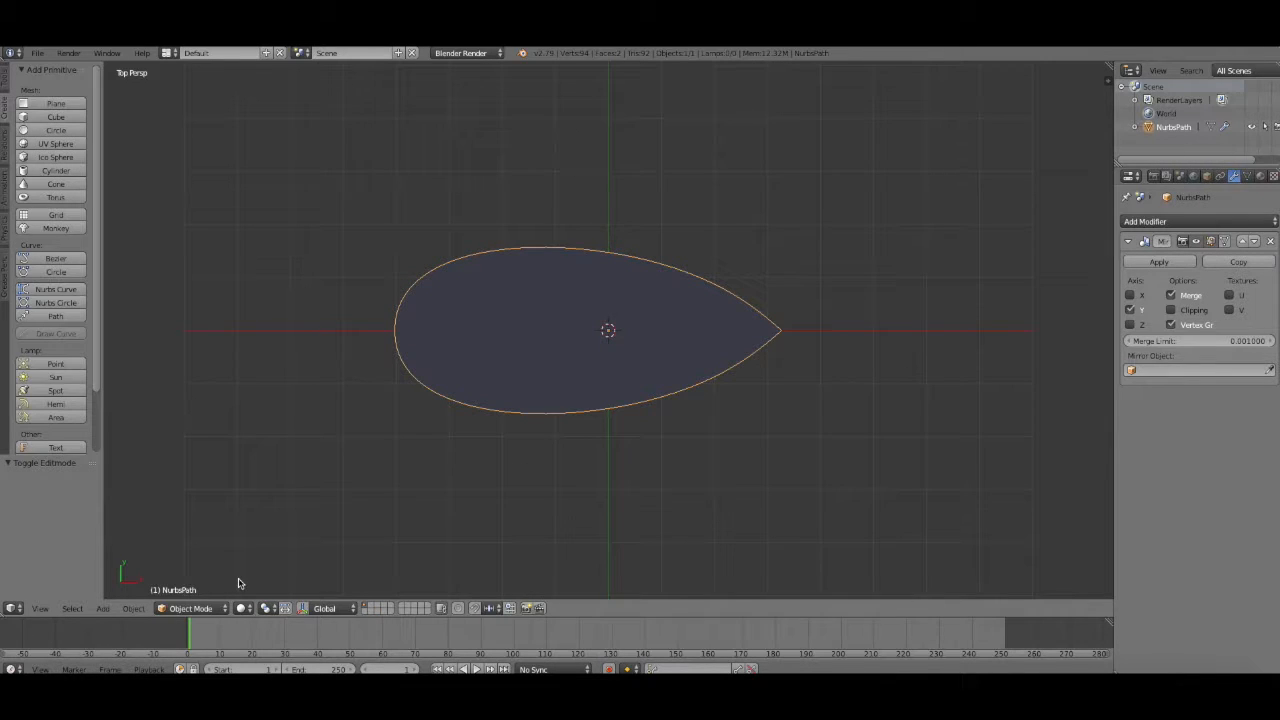
# - In Edit Mode, extrude the filled half face upward by about 0.47 units
pyautogui.click(190, 608)
pyautogui.click(200, 590)
pyautogui.click(40, 608)
pyautogui.click(80, 455)
pyautogui.moveTo(768, 463); pyautogui.dragTo(377, 506, button='middle')
pyautogui.click(40, 608)
pyautogui.click(80, 450)
pyautogui.moveTo(600, 441); pyautogui.dragTo(770, 434, button='middle')
pyautogui.press('e')
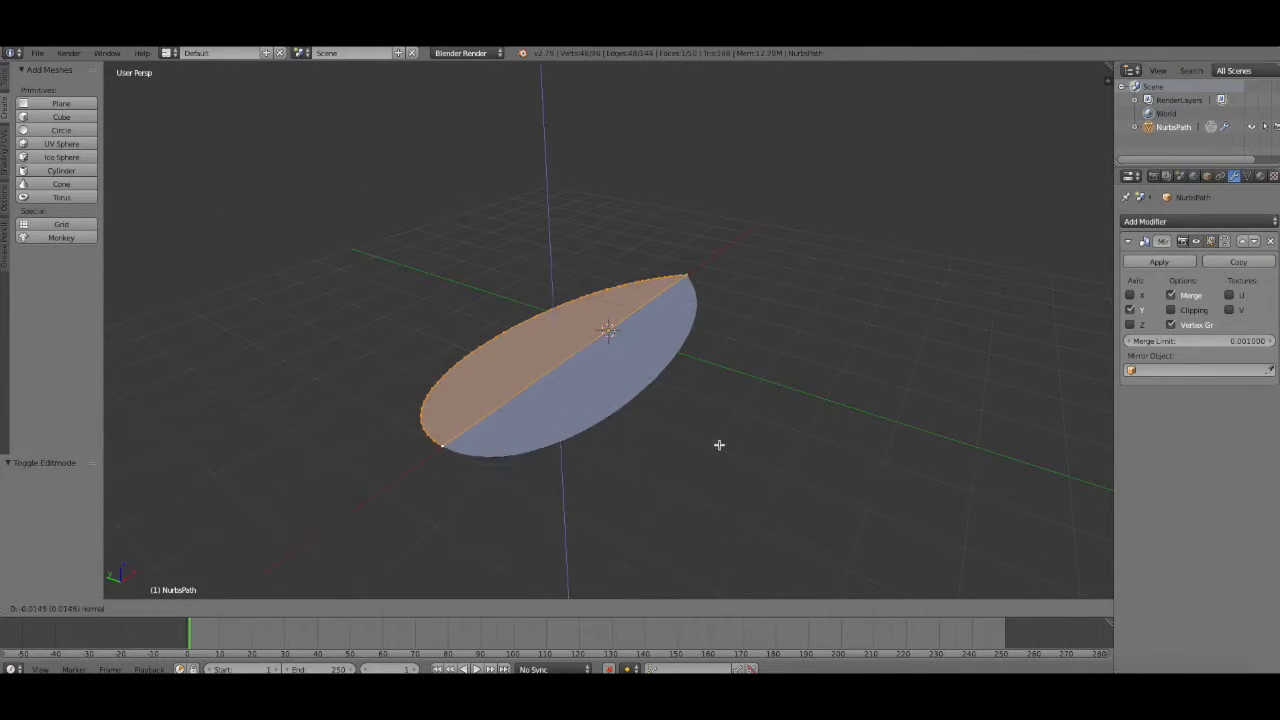
pyautogui.click(708, 424)
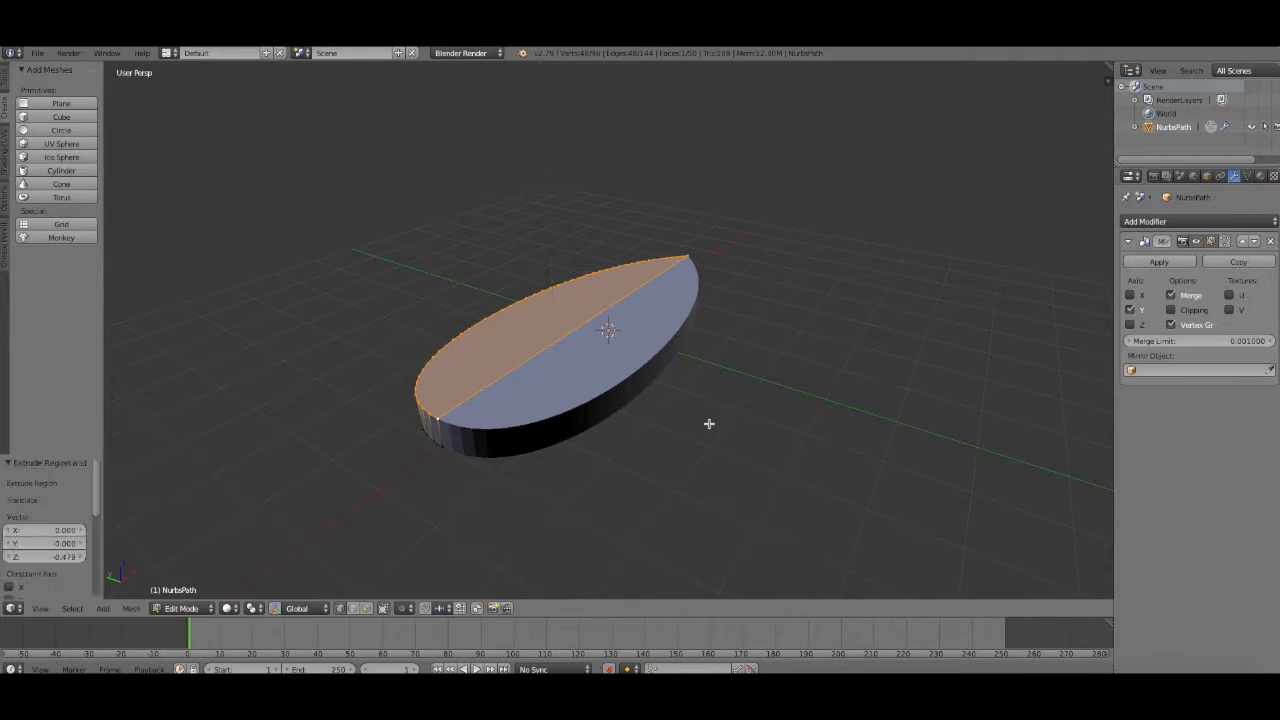
# - Select all the geometry, recalculate its normals, and return to Object Mode
pyautogui.press('a')
pyautogui.press('a')
pyautogui.click(5, 77)
pyautogui.click(5, 131)
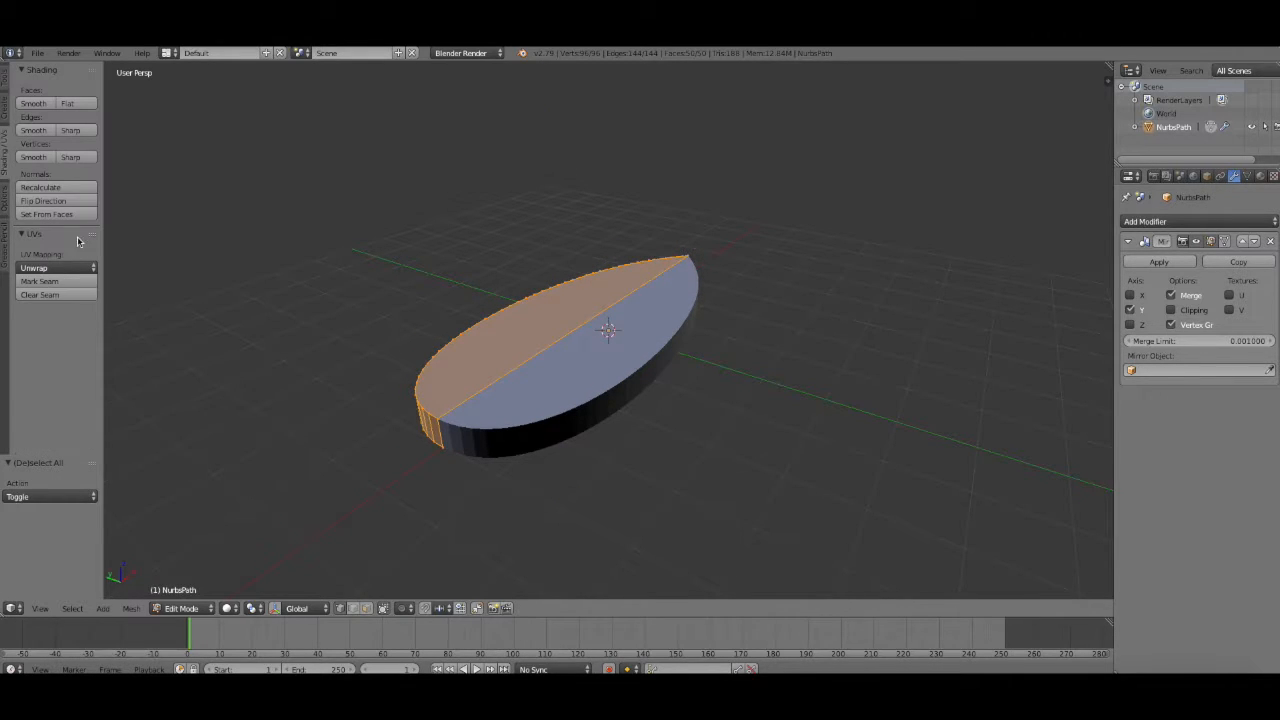
pyautogui.click(40, 187)
pyautogui.click(182, 606)
pyautogui.click(187, 590)
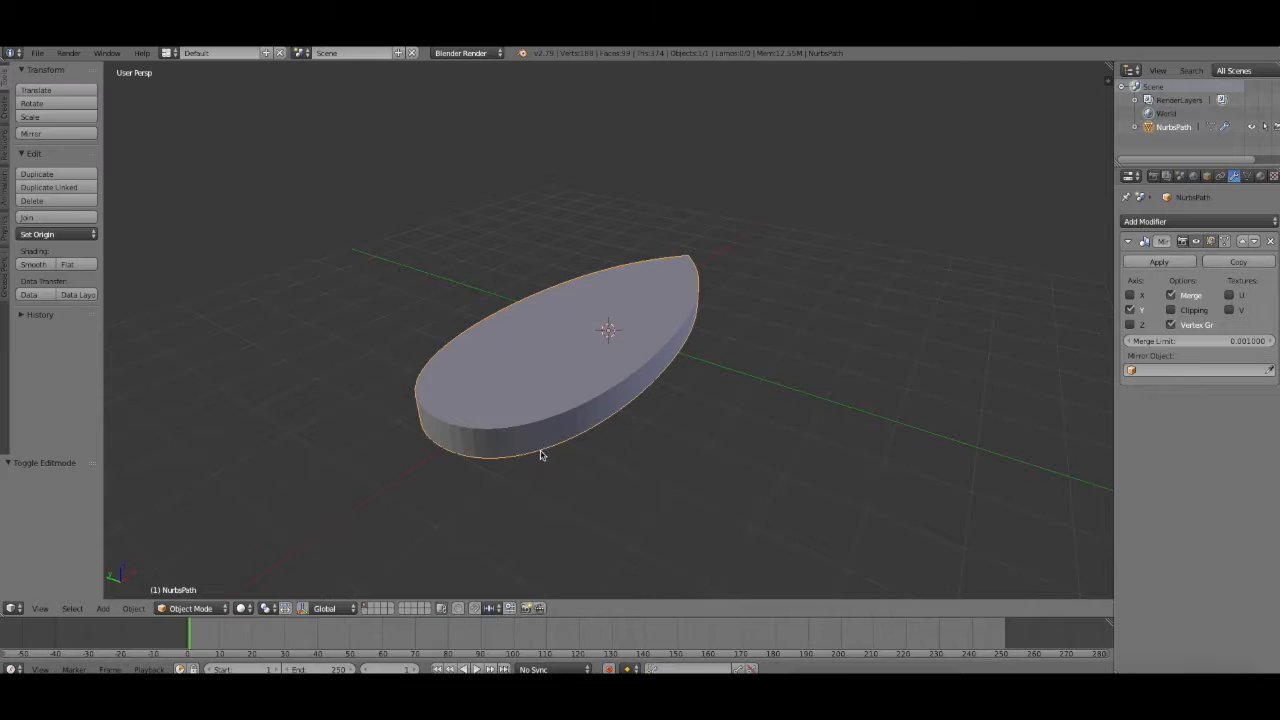
# - Switch the mirrored teardrop solid to Edit Mode
pyautogui.moveTo(691, 429); pyautogui.dragTo(398, 480, button='middle')
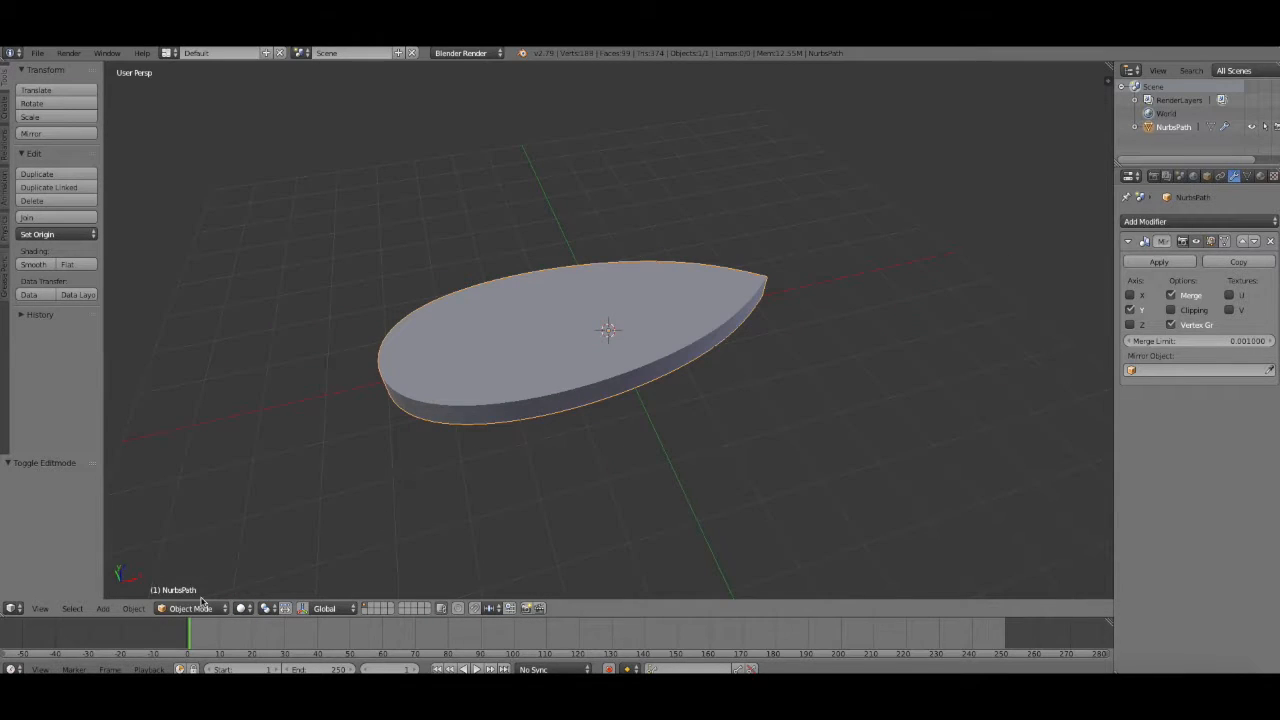
pyautogui.click(191, 612)
pyautogui.click(185, 577)
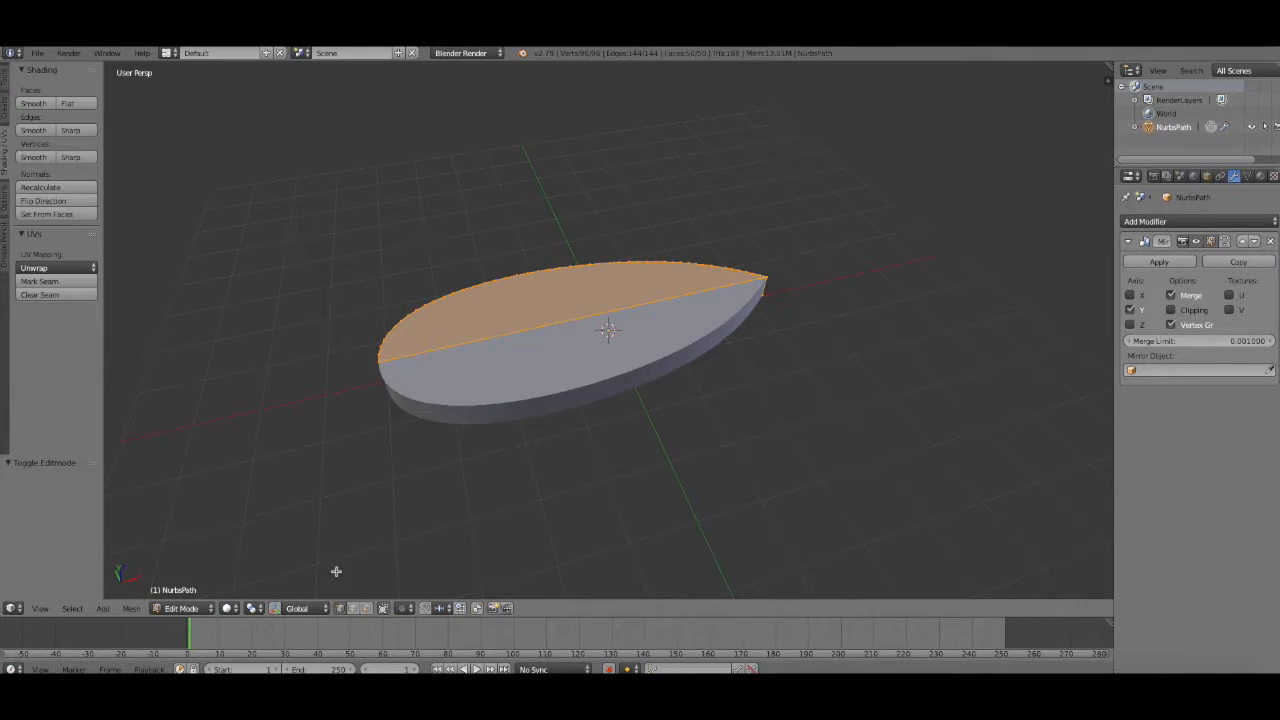
# - Try to add a loop cut around the teardrop's side wall, and undo it
pyautogui.click(5, 80)
pyautogui.click(51, 348)
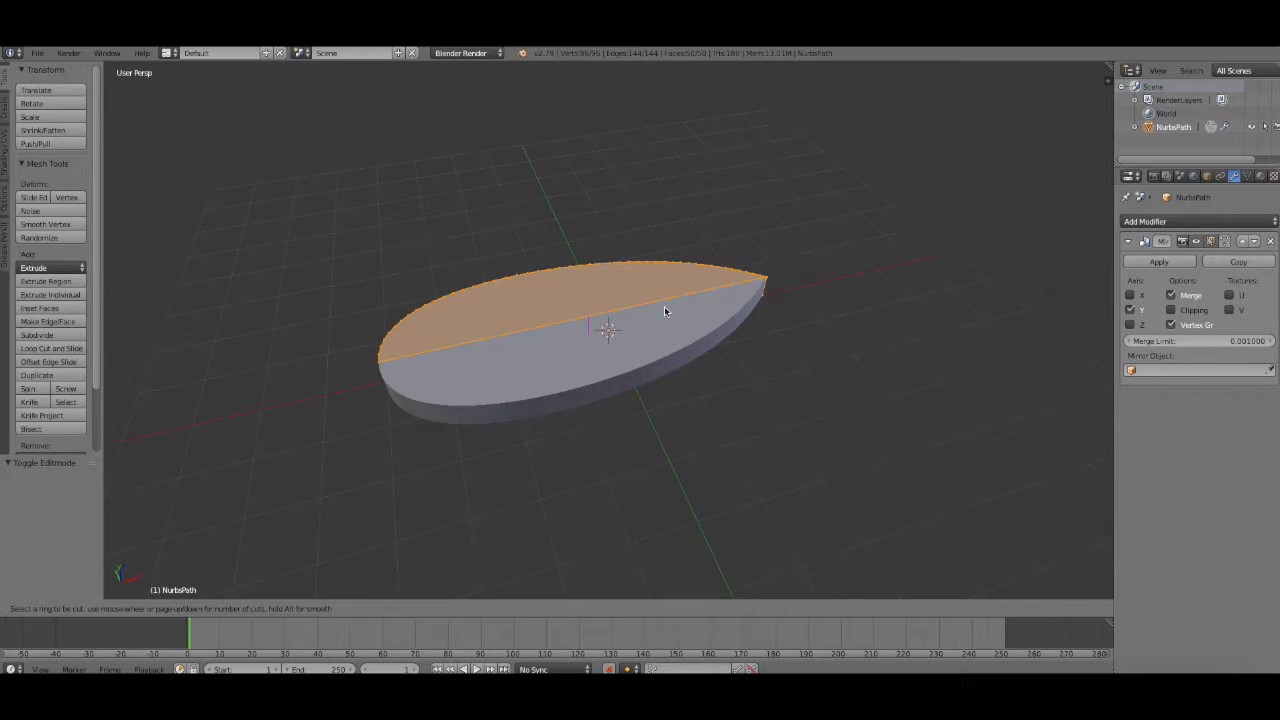
pyautogui.click(767, 288)
pyautogui.rightClick(768, 291)
pyautogui.moveTo(831, 263); pyautogui.dragTo(624, 273, button='middle')
pyautogui.hotkey('ctrl', 'z')
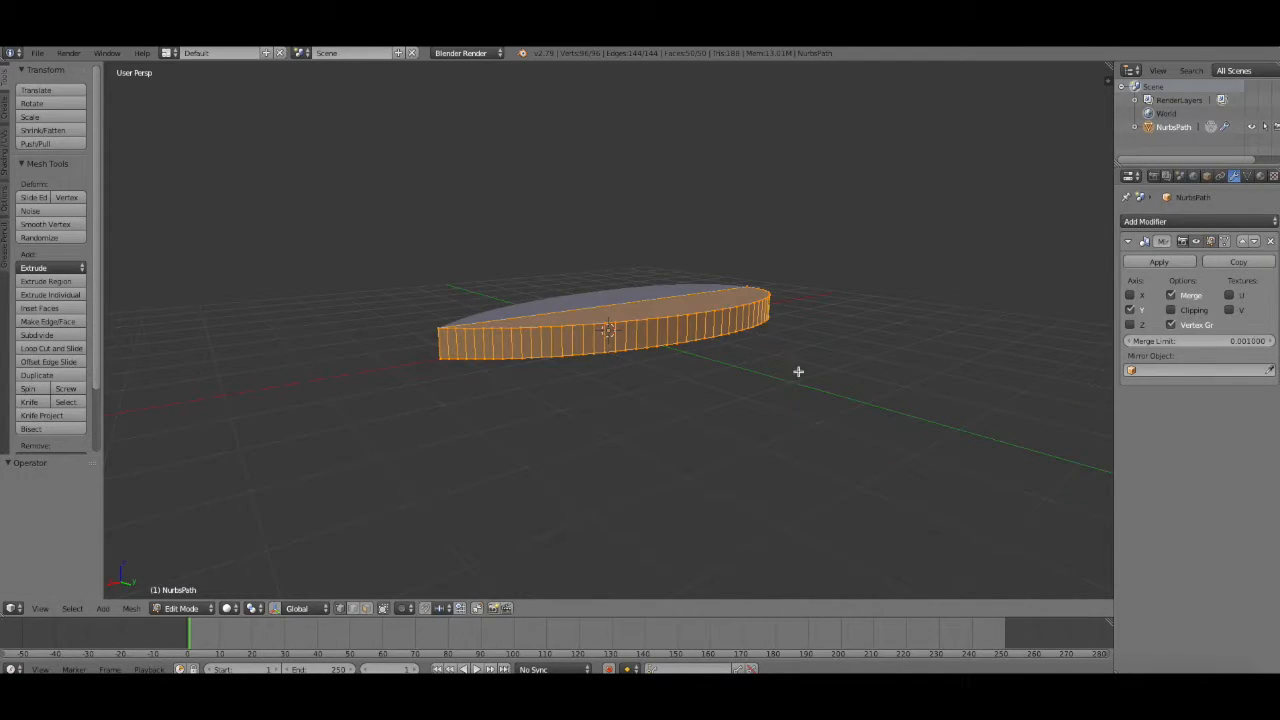
# - In face selection mode, inset the top half face by about 0.18 units
pyautogui.moveTo(851, 416); pyautogui.dragTo(553, 592, button='middle')
pyautogui.click(370, 609)
pyautogui.rightClick(674, 324)
pyautogui.press('i')
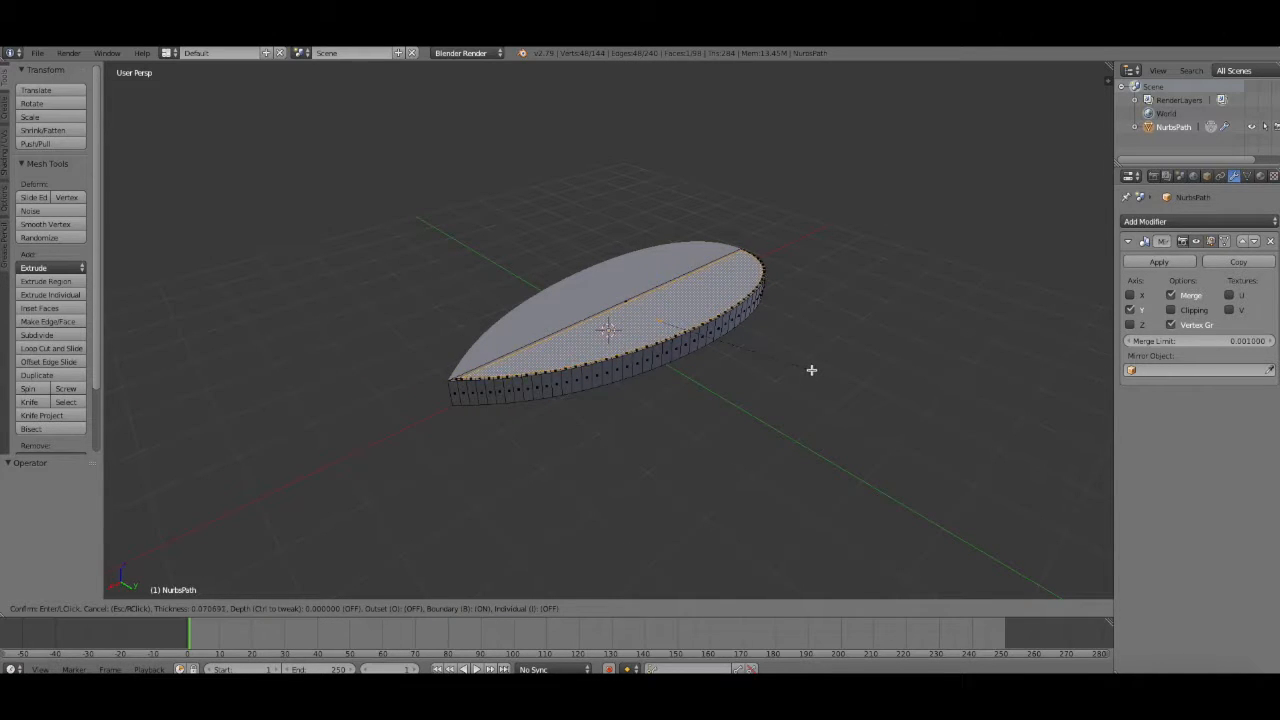
pyautogui.click(806, 369)
# - Delete the narrow inset strip along the mirror line and the vertical inner wall face beneath it
pyautogui.scroll(2, 436, 537)
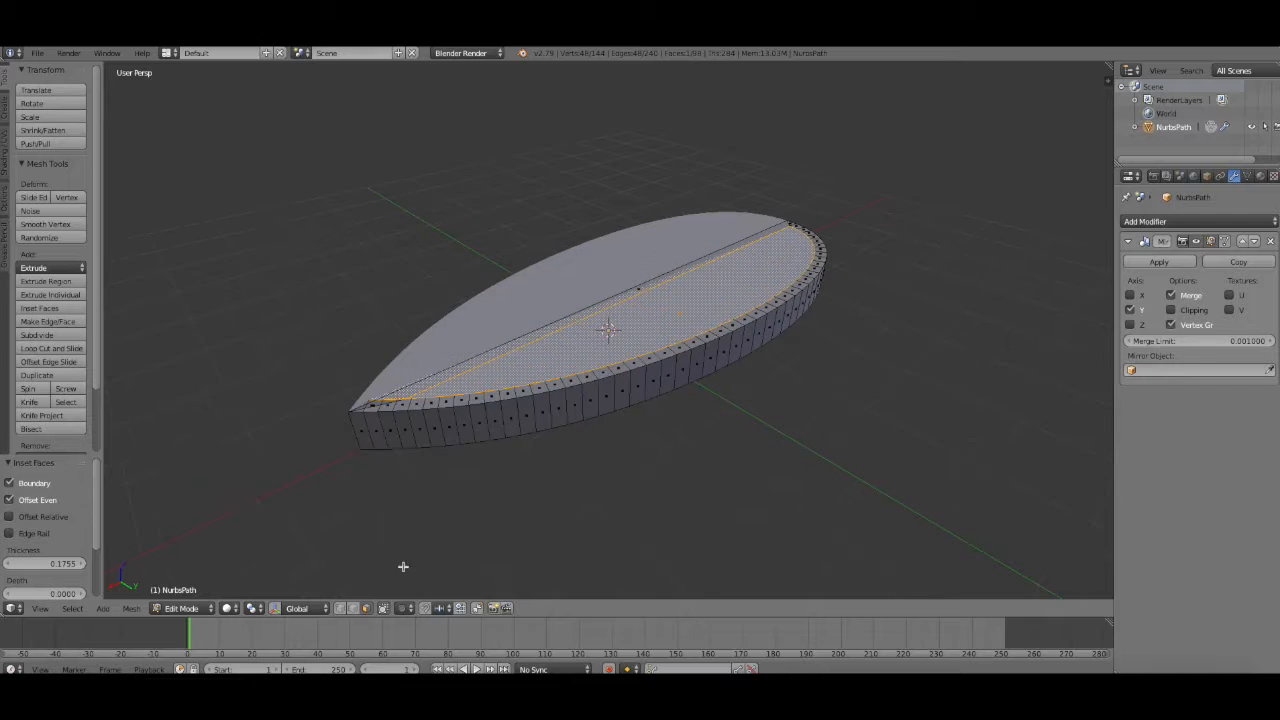
pyautogui.rightClick(497, 352)
pyautogui.moveTo(671, 429); pyautogui.dragTo(772, 421, button='middle')
pyautogui.press('x')
pyautogui.click(758, 442)
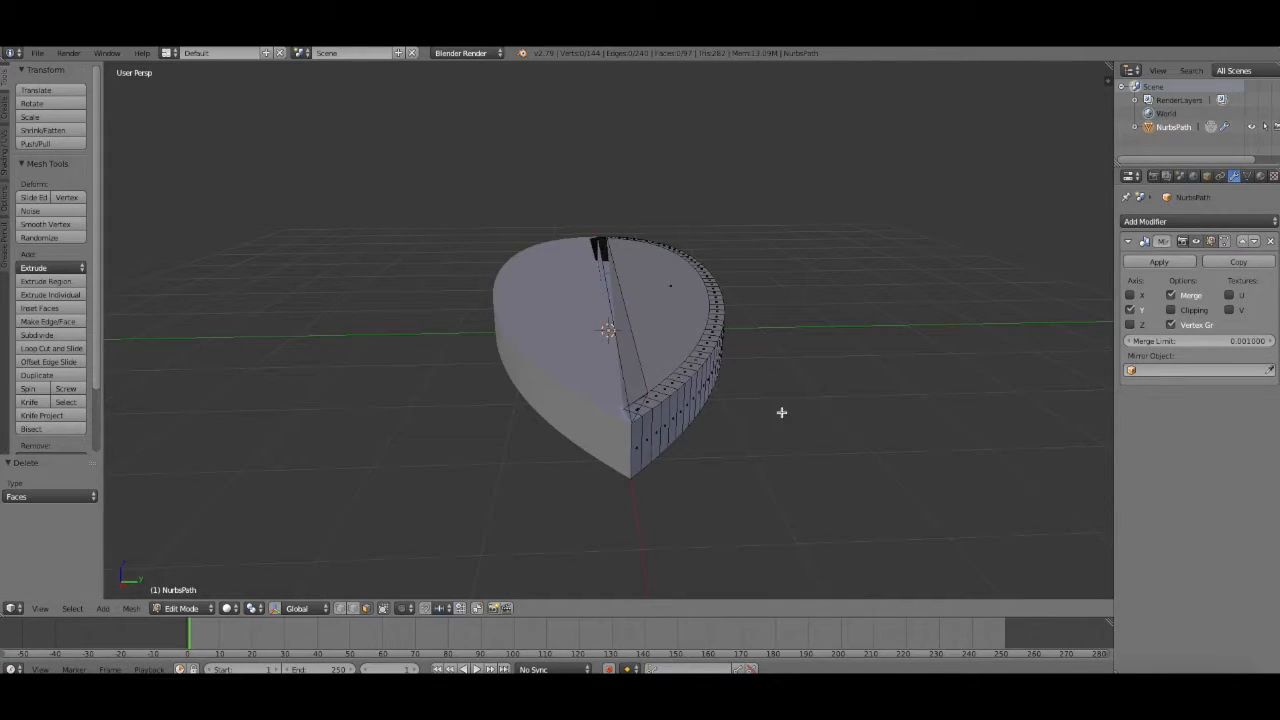
pyautogui.moveTo(791, 392); pyautogui.dragTo(691, 344, button='middle')
pyautogui.rightClick(638, 314)
pyautogui.rightClick(625, 285)
pyautogui.press('x')
pyautogui.click(728, 414)
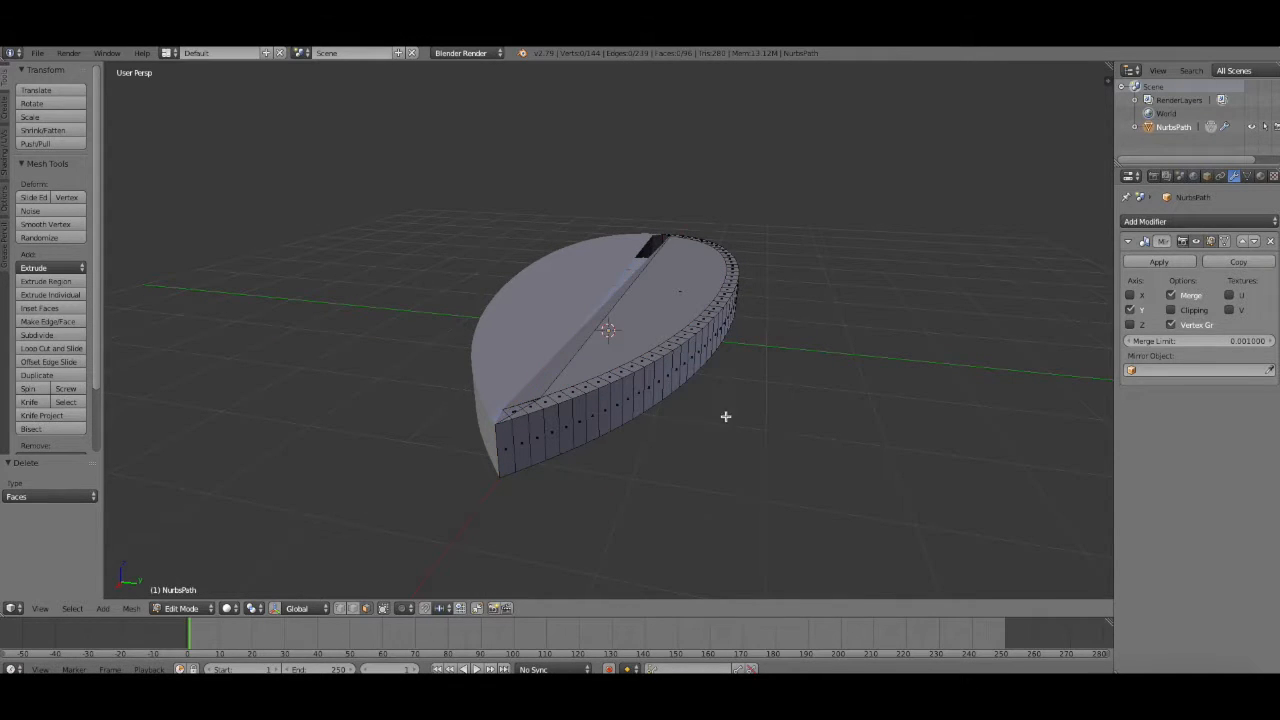
# - Delete the large inset face on top, leaving only the rim around the opening
pyautogui.moveTo(767, 398); pyautogui.dragTo(803, 434, button='middle')
pyautogui.rightClick(655, 440)
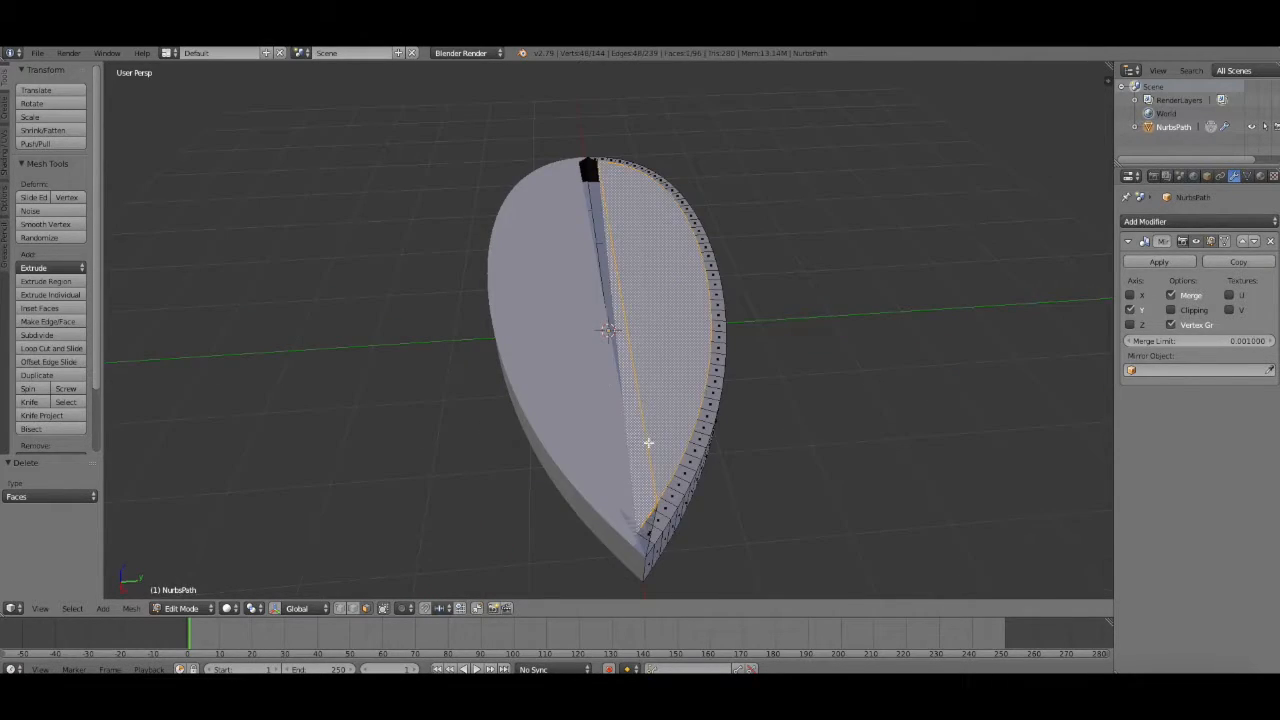
pyautogui.press('x')
pyautogui.click(748, 428)
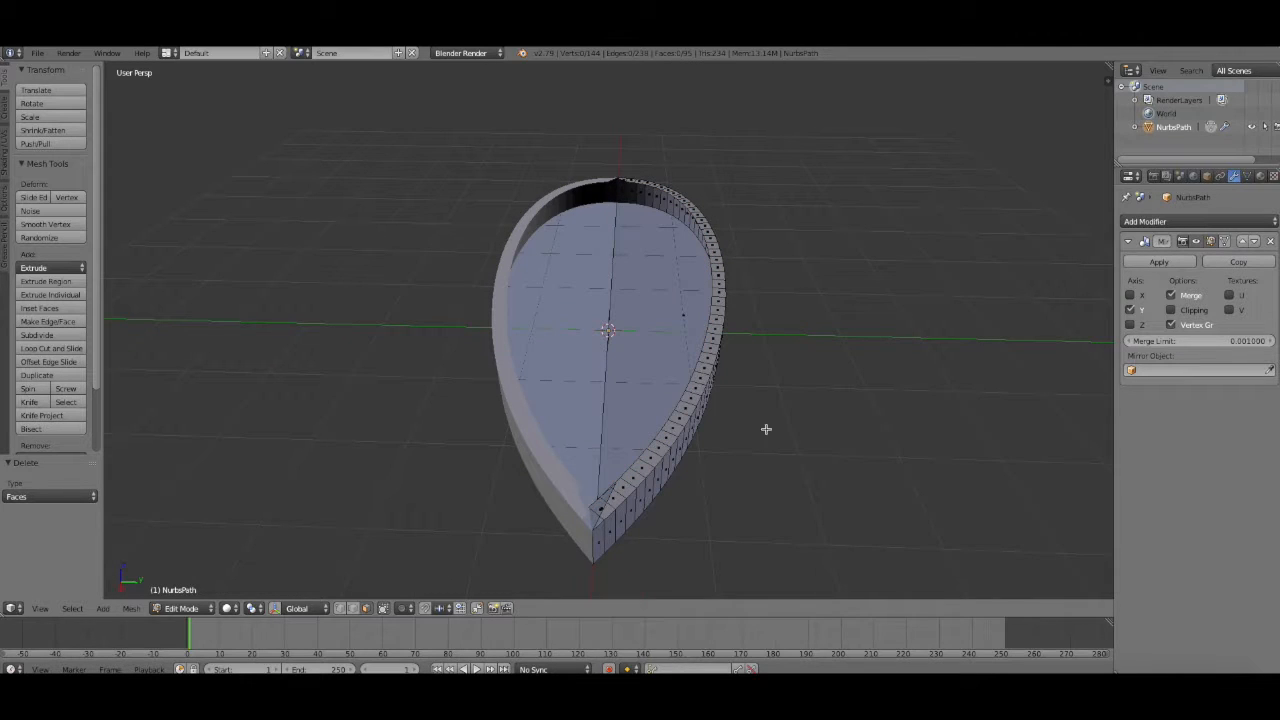
# - Delete the two small leftover faces at the pointed tip of the rim
pyautogui.rightClick(627, 503)
pyautogui.press('x')
pyautogui.click(662, 510)
pyautogui.rightClick(610, 515)
pyautogui.press('x')
pyautogui.click(649, 531)
# - Fill the gap at the pointed tip of the rim with a new face and clear the selection
pyautogui.click(353, 608)
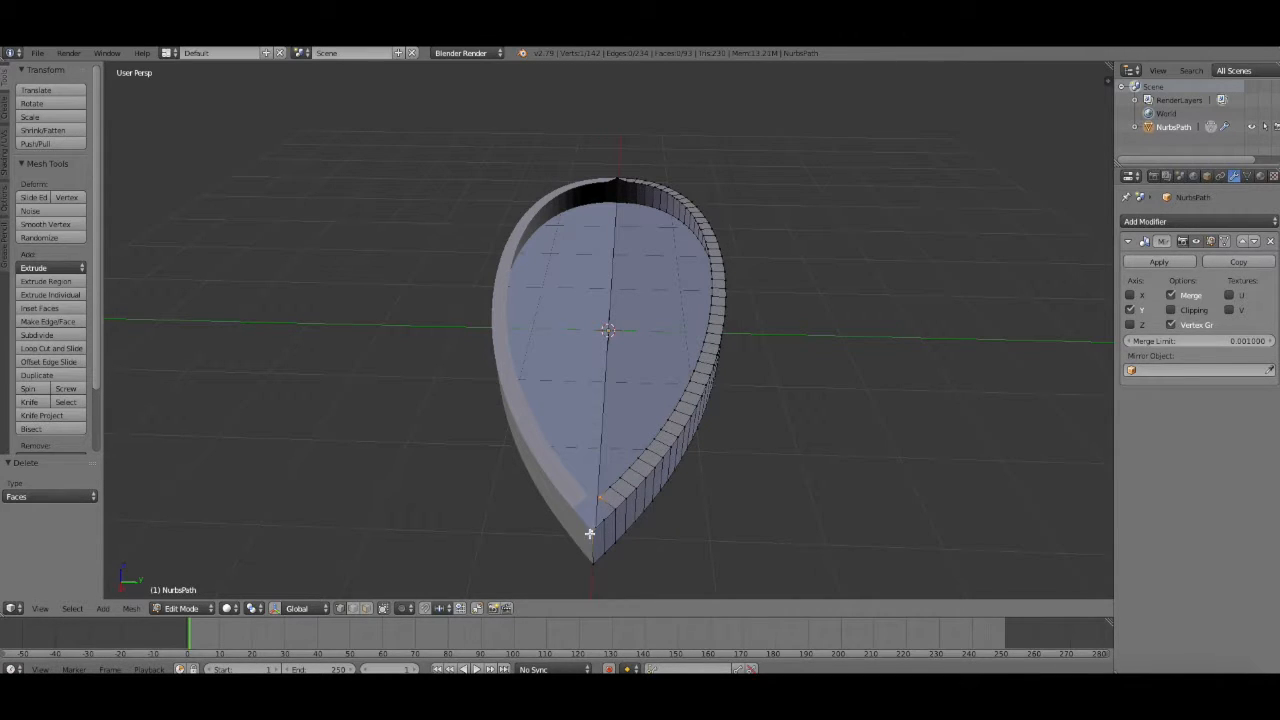
pyautogui.keyDown('shift'); pyautogui.rightClick(611, 510); pyautogui.keyUp('shift')
pyautogui.press('f')
pyautogui.press('a')
# - Set the Y coordinate to 0 for the inner rim vertices at the pointed tip and at the rounded end
pyautogui.press('n')
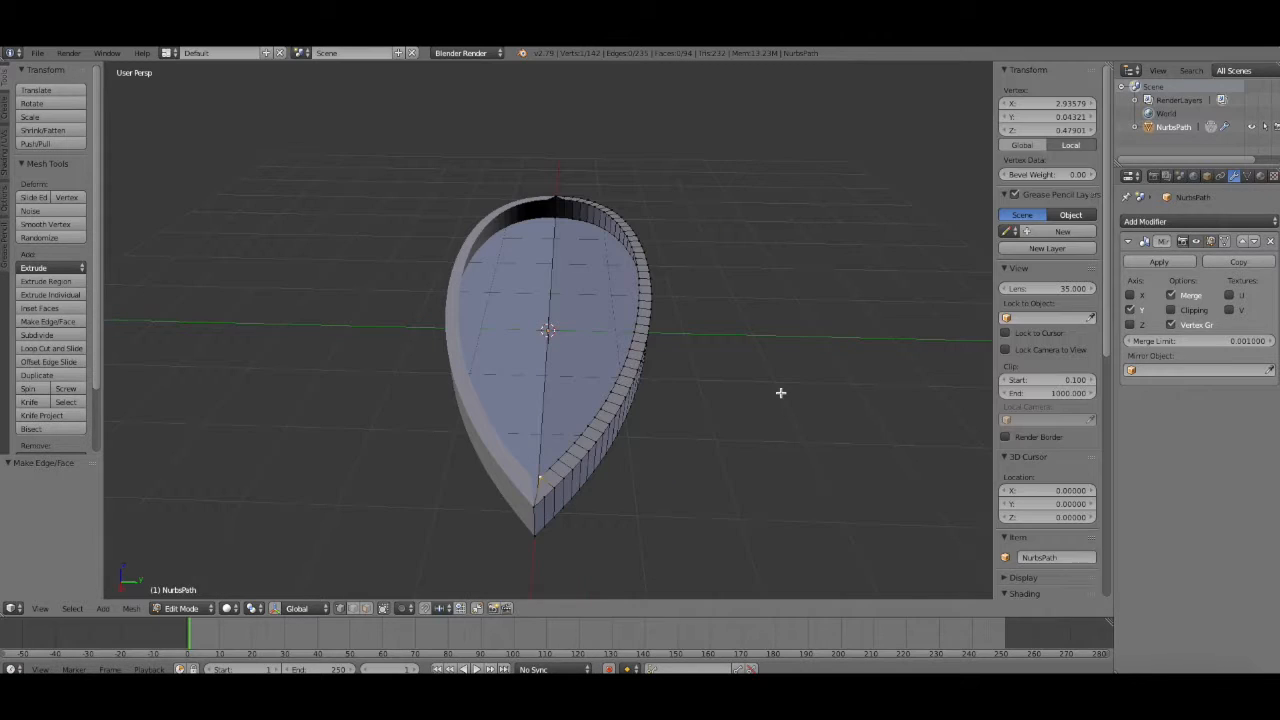
pyautogui.click(1048, 116)
pyautogui.write('0')
pyautogui.press('Return')
pyautogui.rightClick(563, 200)
pyautogui.moveTo(804, 227); pyautogui.dragTo(500, 210, button='middle')
pyautogui.doubleClick(1045, 116)
pyautogui.write('0')
pyautogui.press('Return')
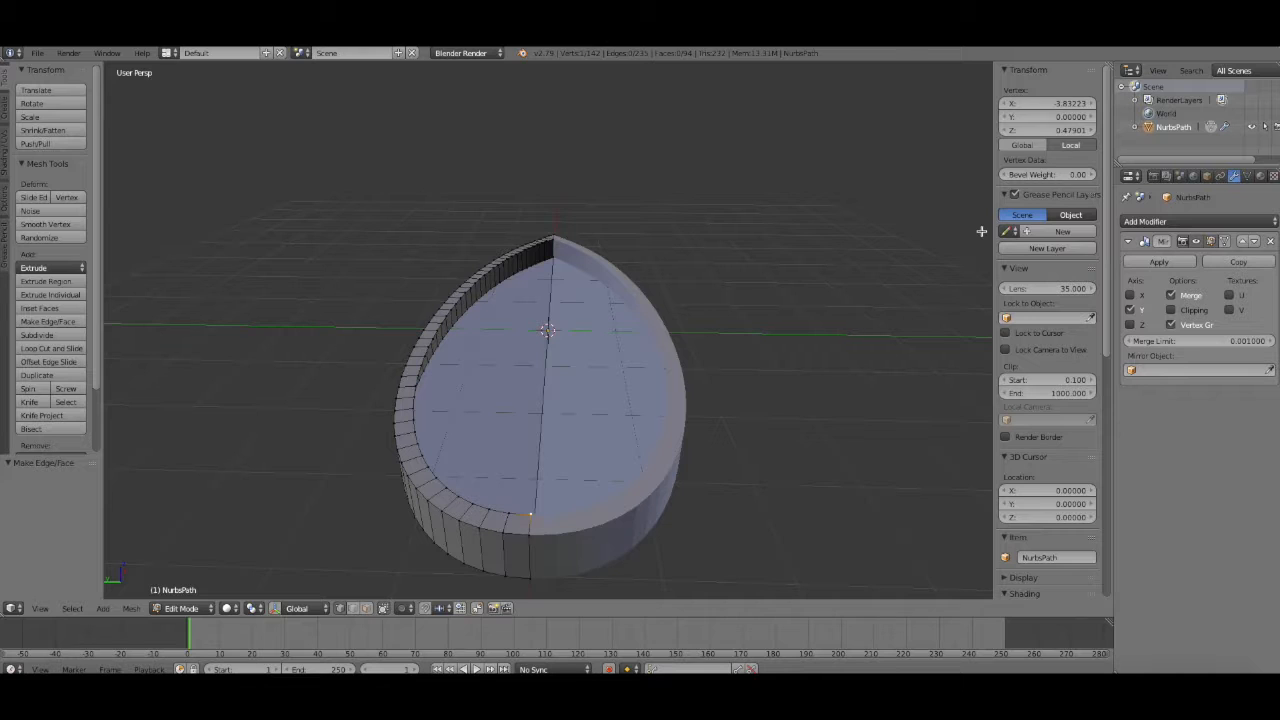
# - Check the hollow rim in Object Mode from another angle and return to Edit Mode
pyautogui.click(210, 609)
pyautogui.click(186, 591)
pyautogui.moveTo(540, 330); pyautogui.dragTo(464, 416, button='middle')
pyautogui.click(197, 609)
pyautogui.click(194, 578)
# - Select the inner rim edge path, extrude it straight down by about 0.21 units, and fill it with a recessed floor face
pyautogui.scroll(1, 490, 498)
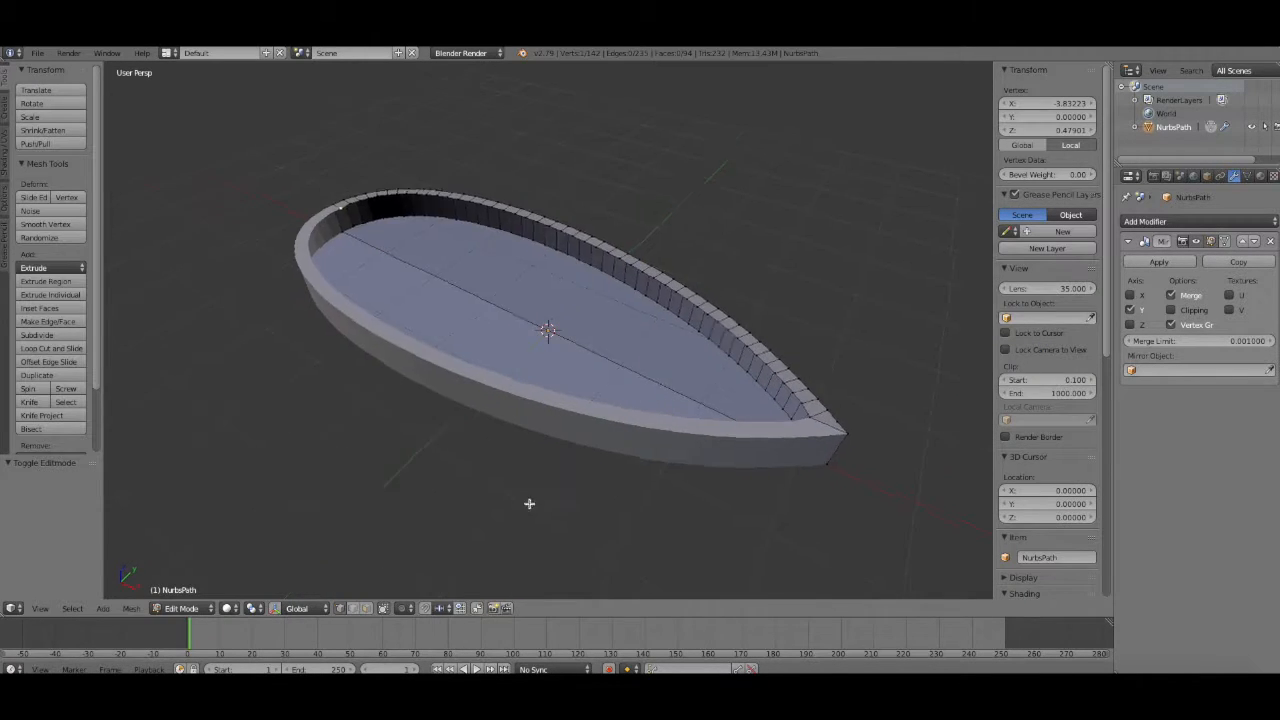
pyautogui.moveTo(535, 508); pyautogui.dragTo(558, 500, button='middle')
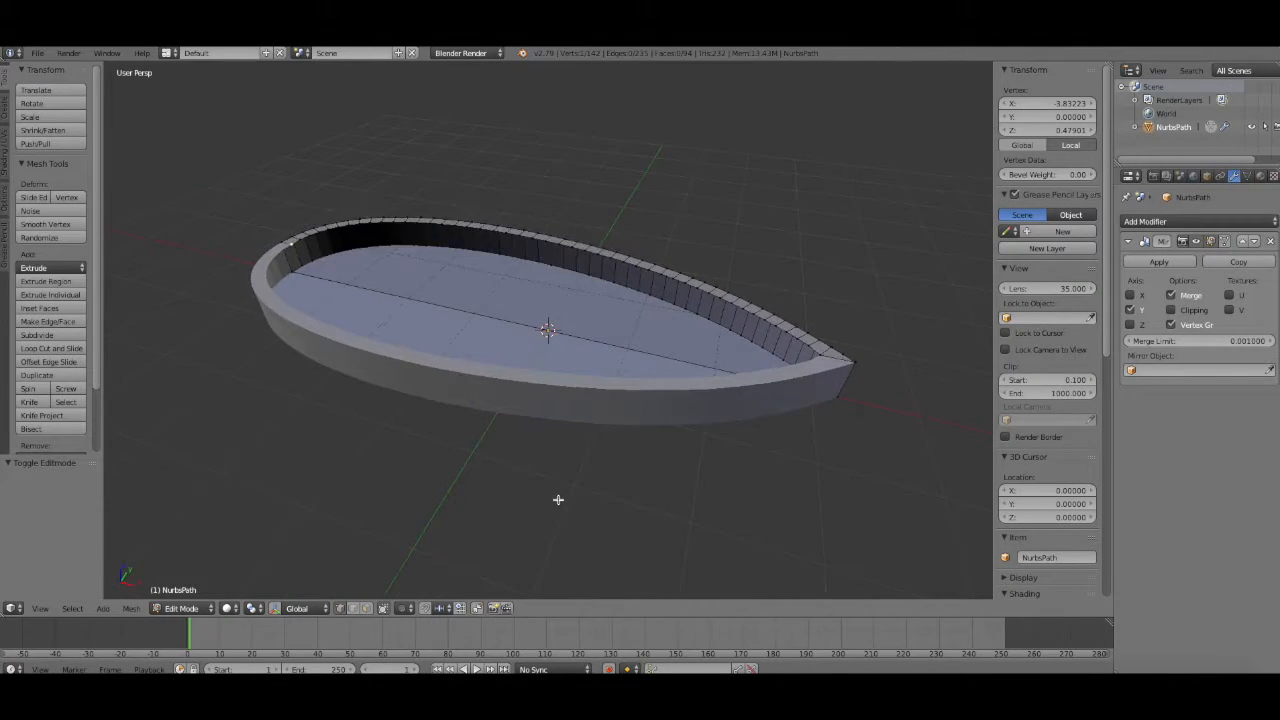
pyautogui.rightClick(818, 354)
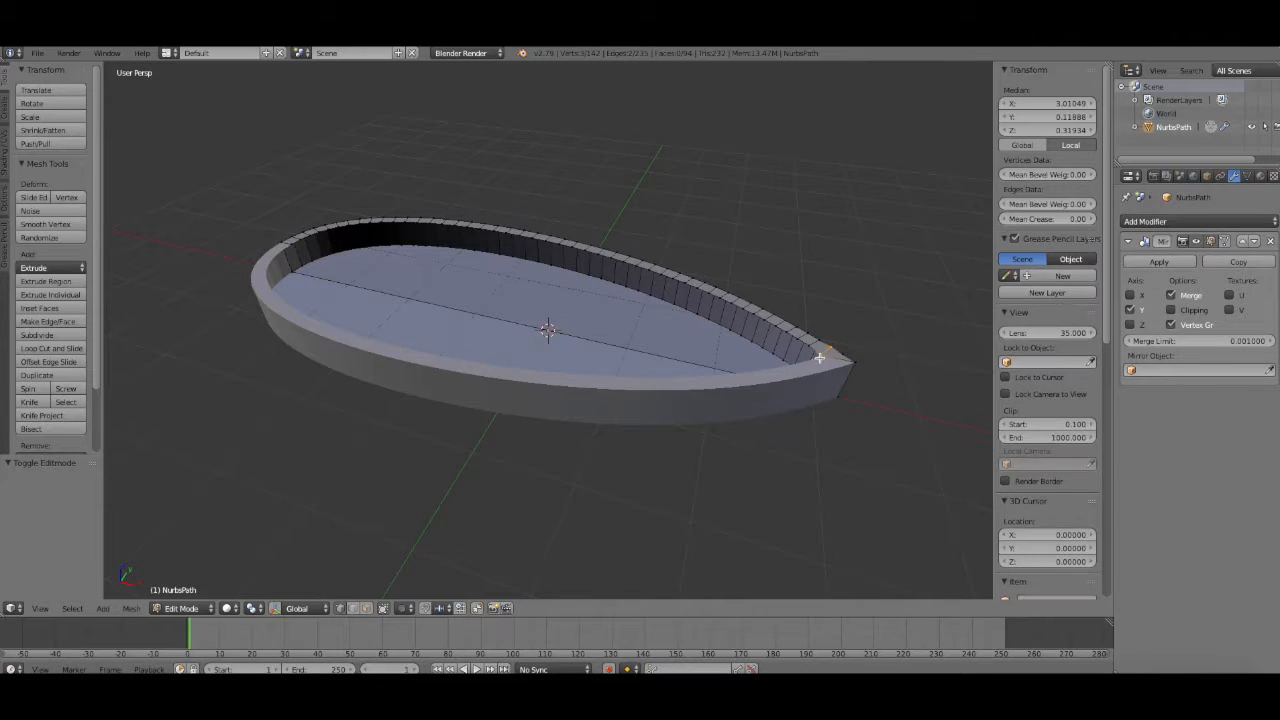
pyautogui.keyDown('ctrl'); pyautogui.rightClick(288, 245); pyautogui.keyUp('ctrl')
pyautogui.press('z')
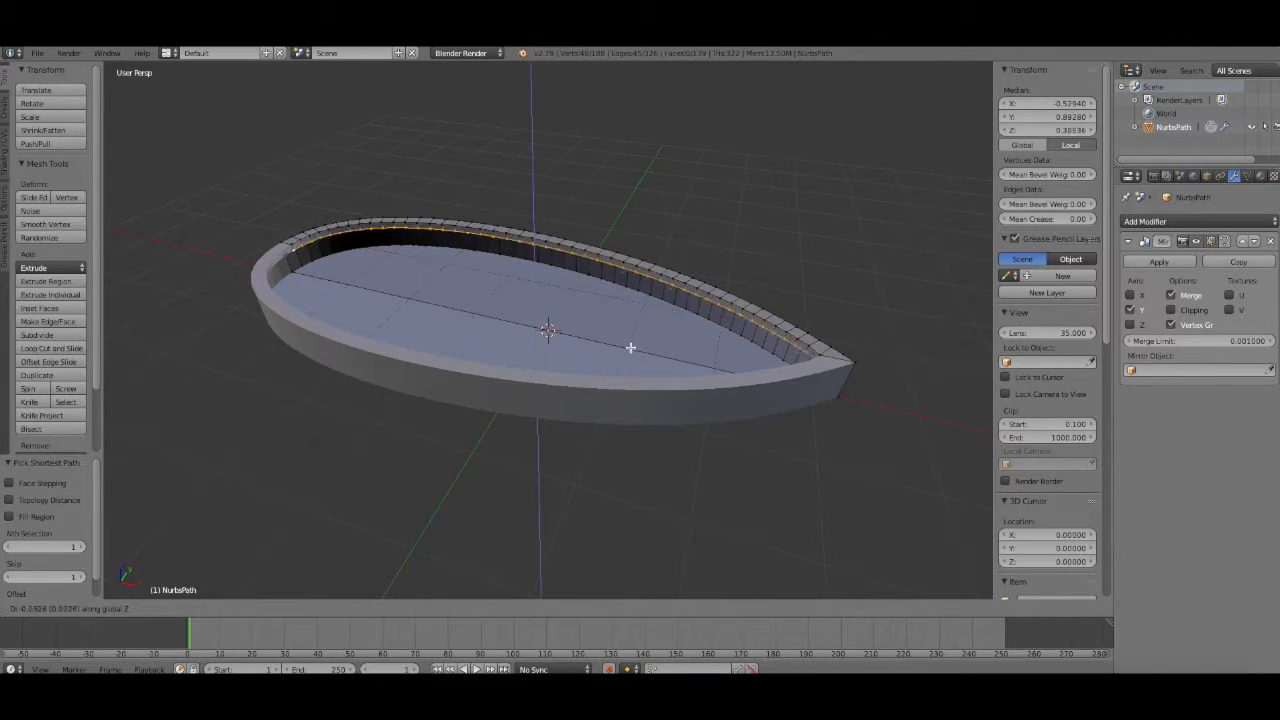
pyautogui.click(618, 354)
pyautogui.press('f')
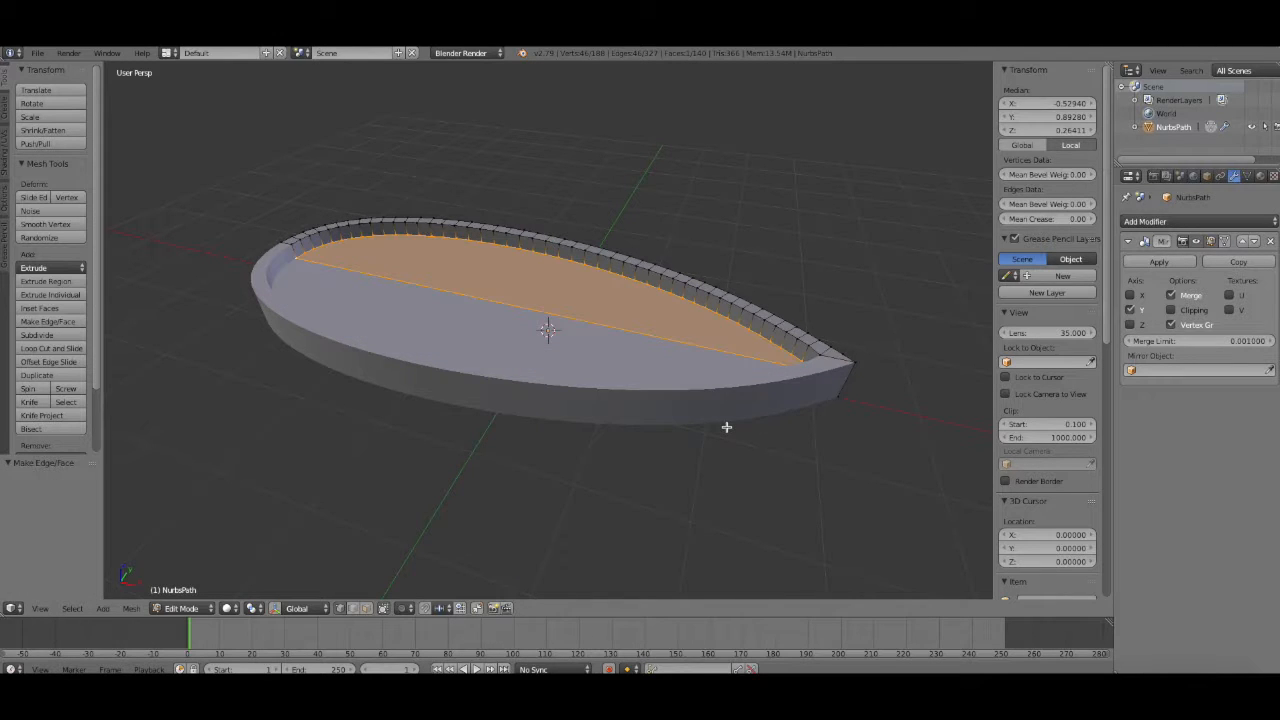
# - Inspect the recessed top and the underside of the body in Object Mode, and return to Edit Mode
pyautogui.moveTo(829, 446); pyautogui.dragTo(632, 412, button='middle')
pyautogui.click(160, 608)
pyautogui.click(194, 592)
pyautogui.moveTo(506, 471); pyautogui.dragTo(635, 356, button='middle')
pyautogui.click(195, 608)
pyautogui.click(194, 578)
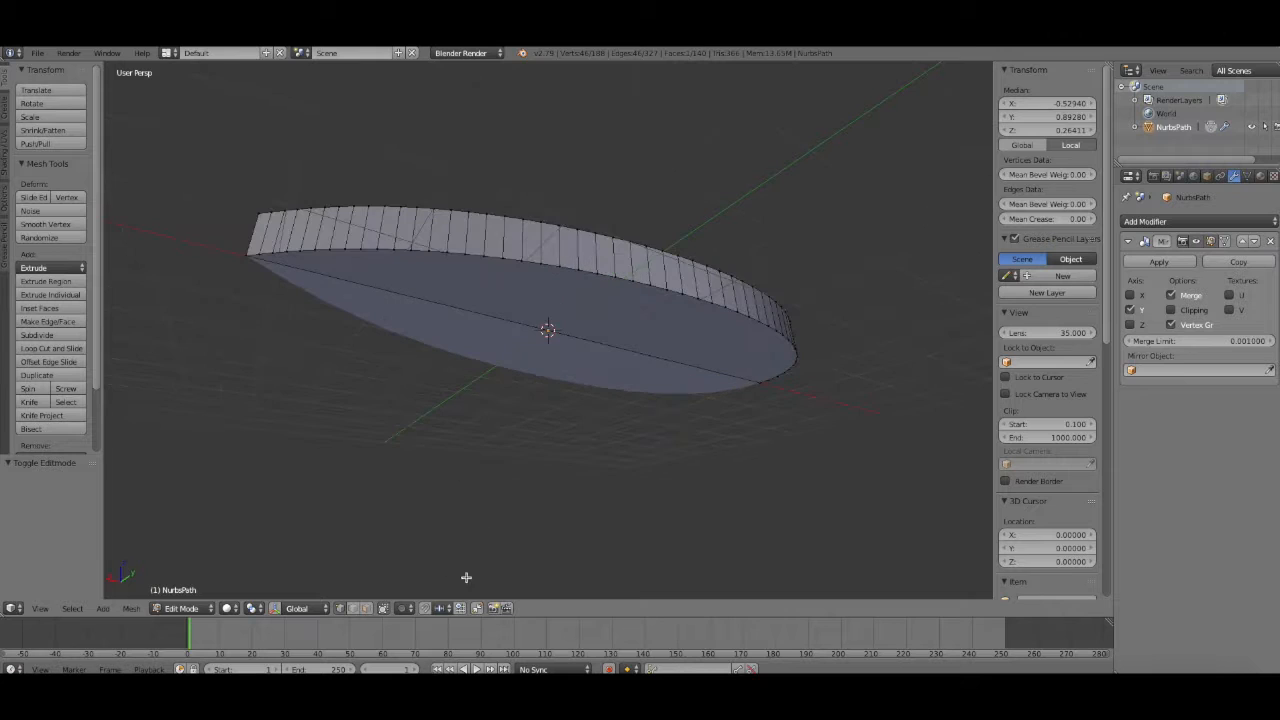
# - Extrude the half face on the underside downward by about 0.13 units
pyautogui.moveTo(520, 429); pyautogui.dragTo(739, 452, button='middle')
pyautogui.press('e')
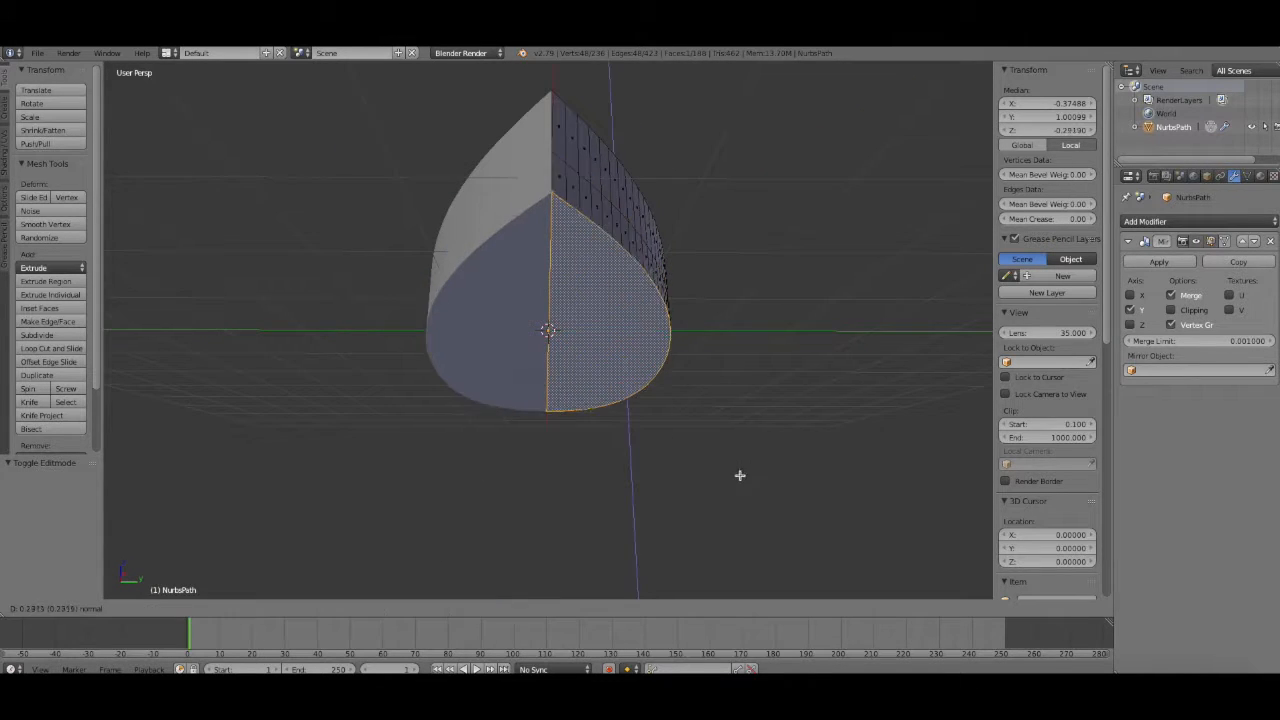
pyautogui.click(740, 461)
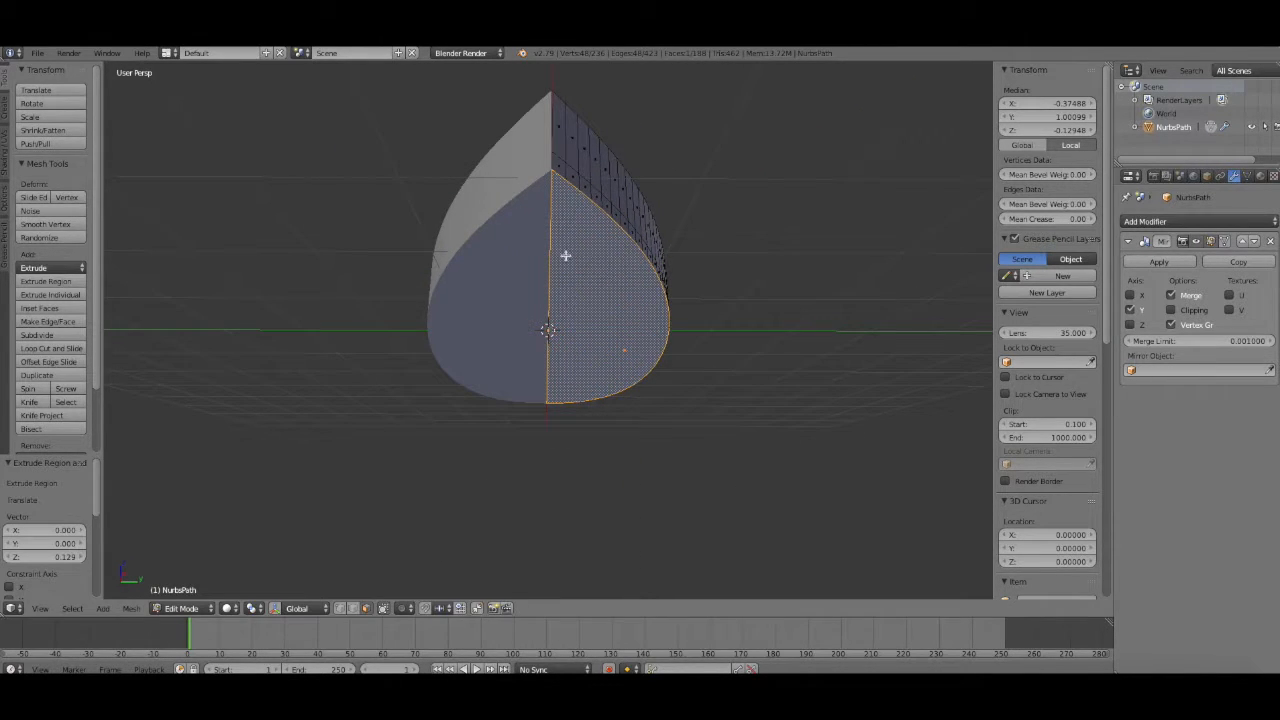
# - Select the curved outline edges of the extruded bottom half face, leaving out the straight centre-line edge
pyautogui.rightClick(557, 168)
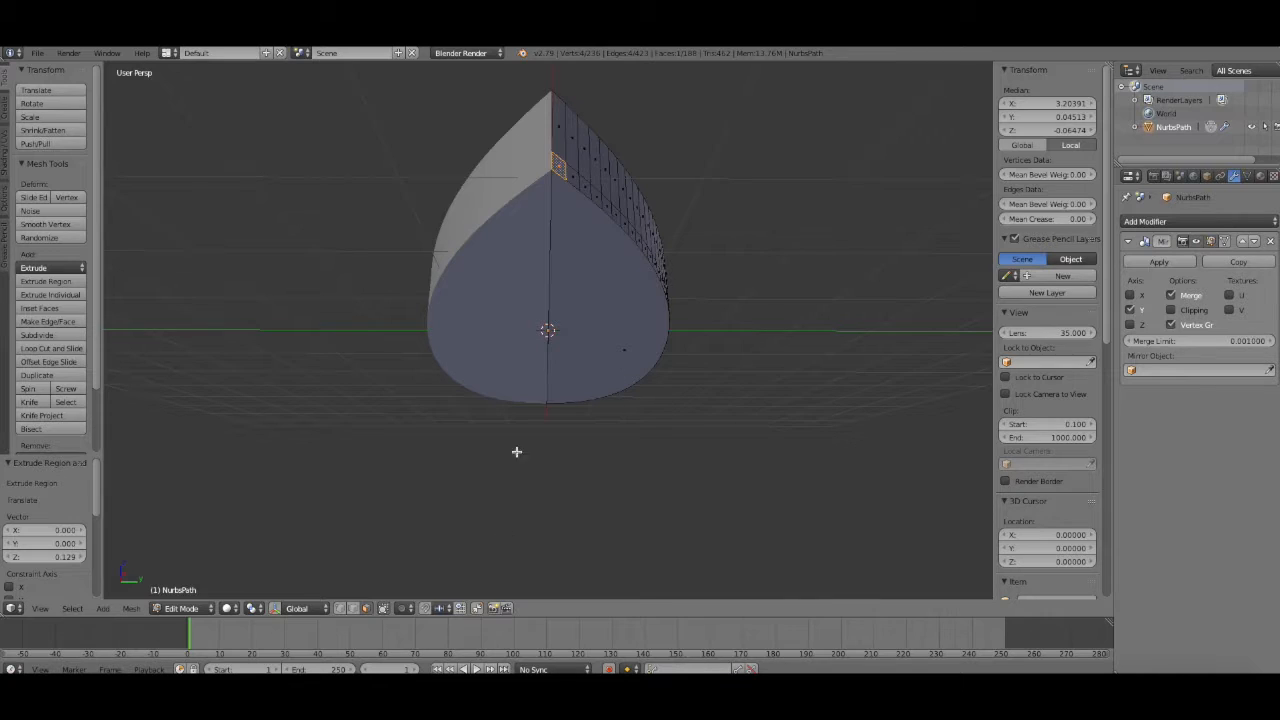
pyautogui.rightClick(594, 348)
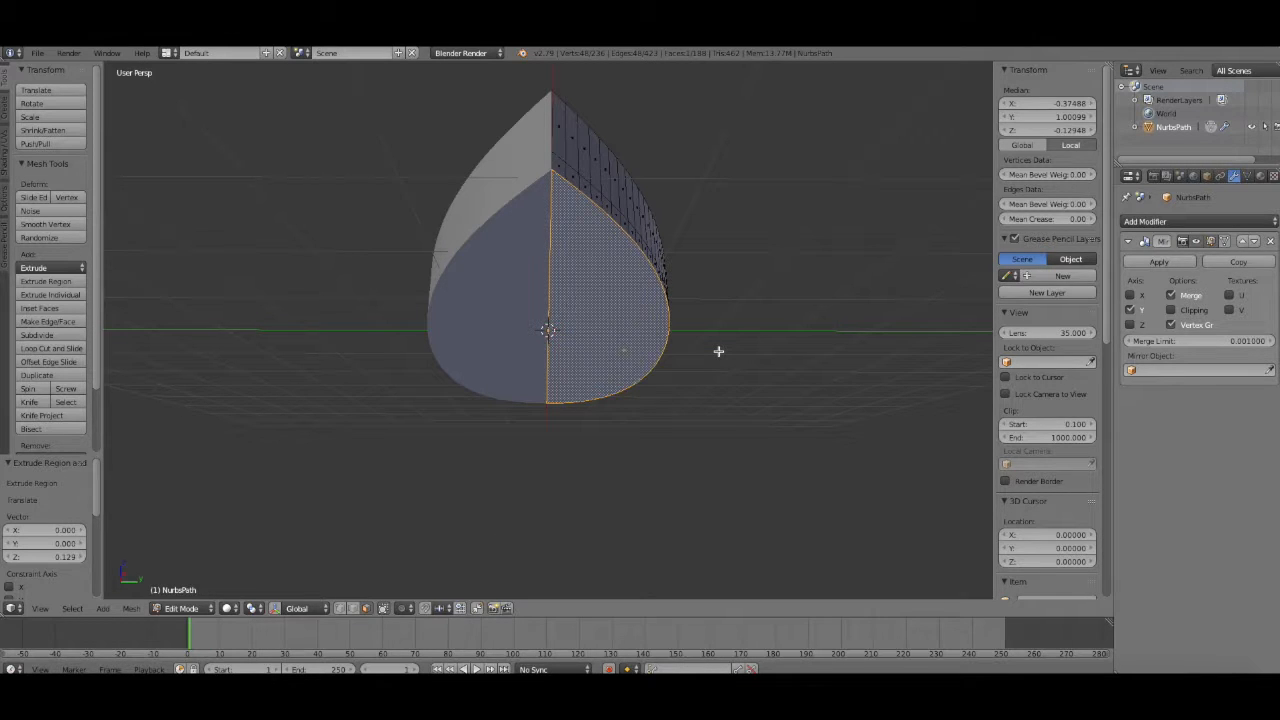
pyautogui.rightClick(556, 172)
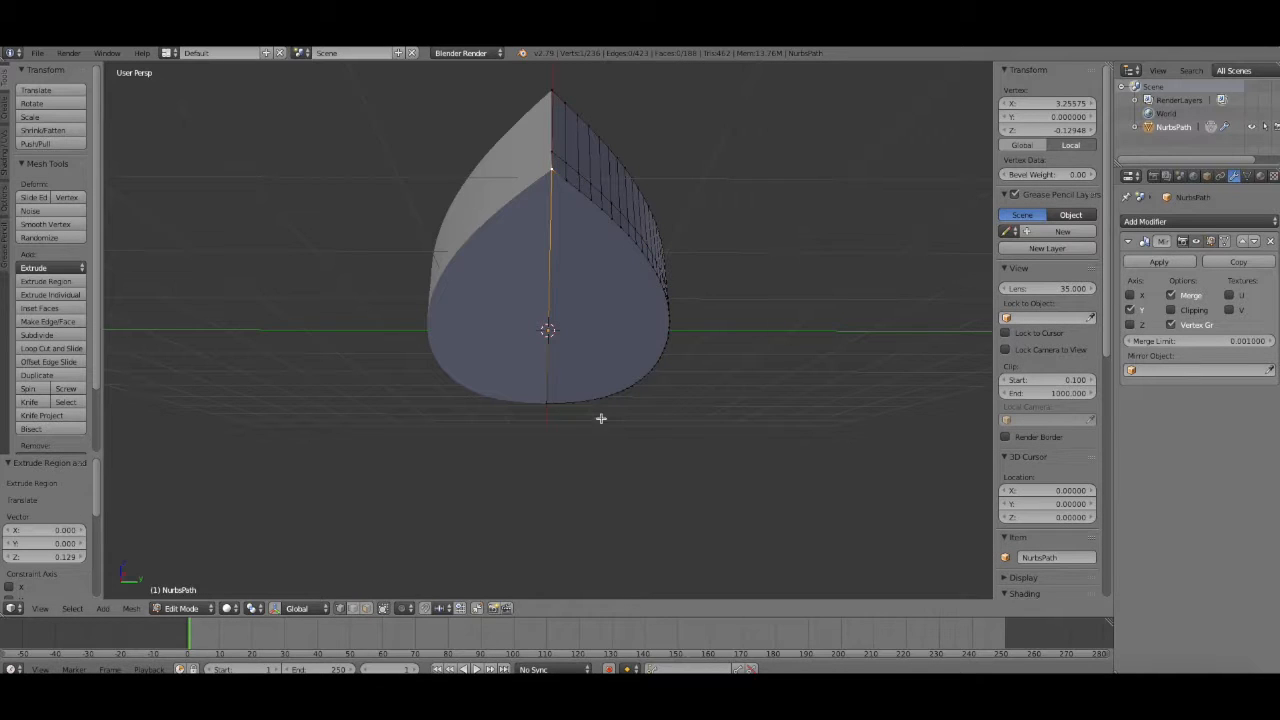
pyautogui.keyDown('ctrl'); pyautogui.rightClick(546, 405); pyautogui.keyUp('ctrl')
pyautogui.rightClick(549, 404)
pyautogui.keyDown('ctrl'); pyautogui.rightClick(595, 206); pyautogui.keyUp('ctrl')
pyautogui.rightClick(600, 214)
pyautogui.keyDown('ctrl'); pyautogui.rightClick(660, 366); pyautogui.keyUp('ctrl')
pyautogui.keyDown('ctrl'); pyautogui.rightClick(548, 403); pyautogui.keyUp('ctrl')
pyautogui.keyDown('ctrl'); pyautogui.rightClick(552, 171); pyautogui.keyUp('ctrl')
pyautogui.keyDown('ctrl'); pyautogui.rightClick(590, 198); pyautogui.keyUp('ctrl')
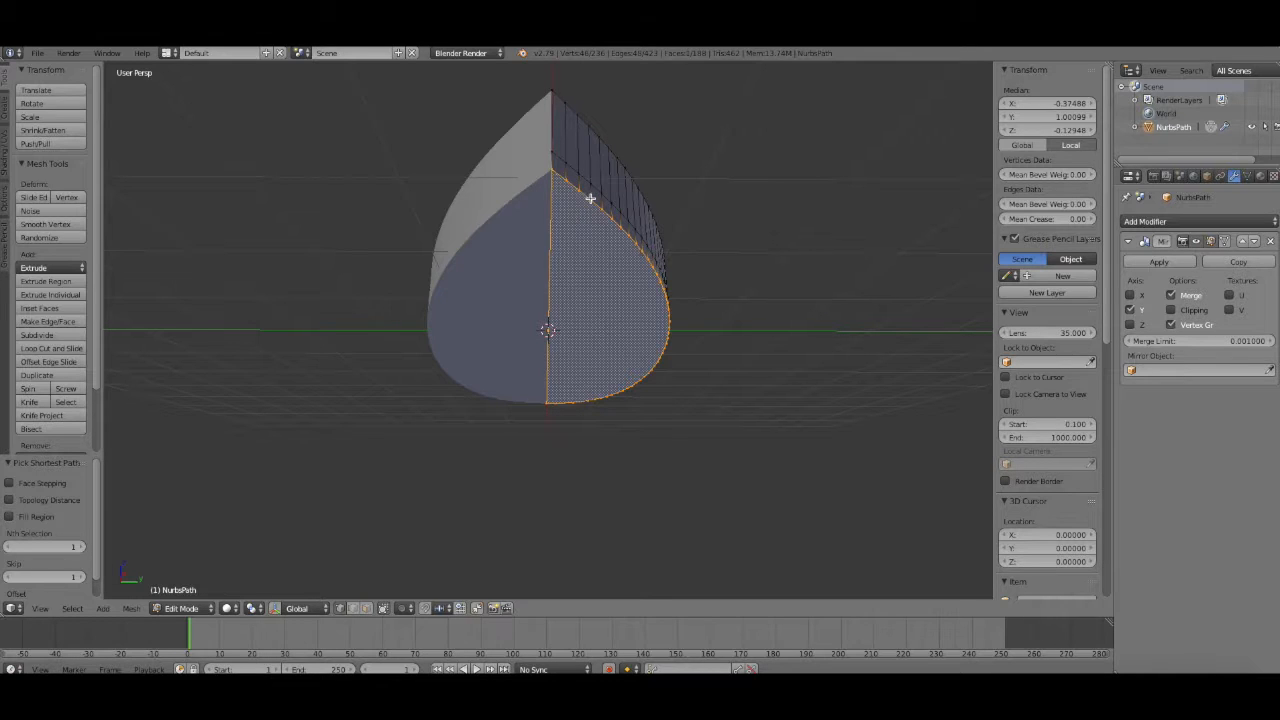
pyautogui.click(353, 608)
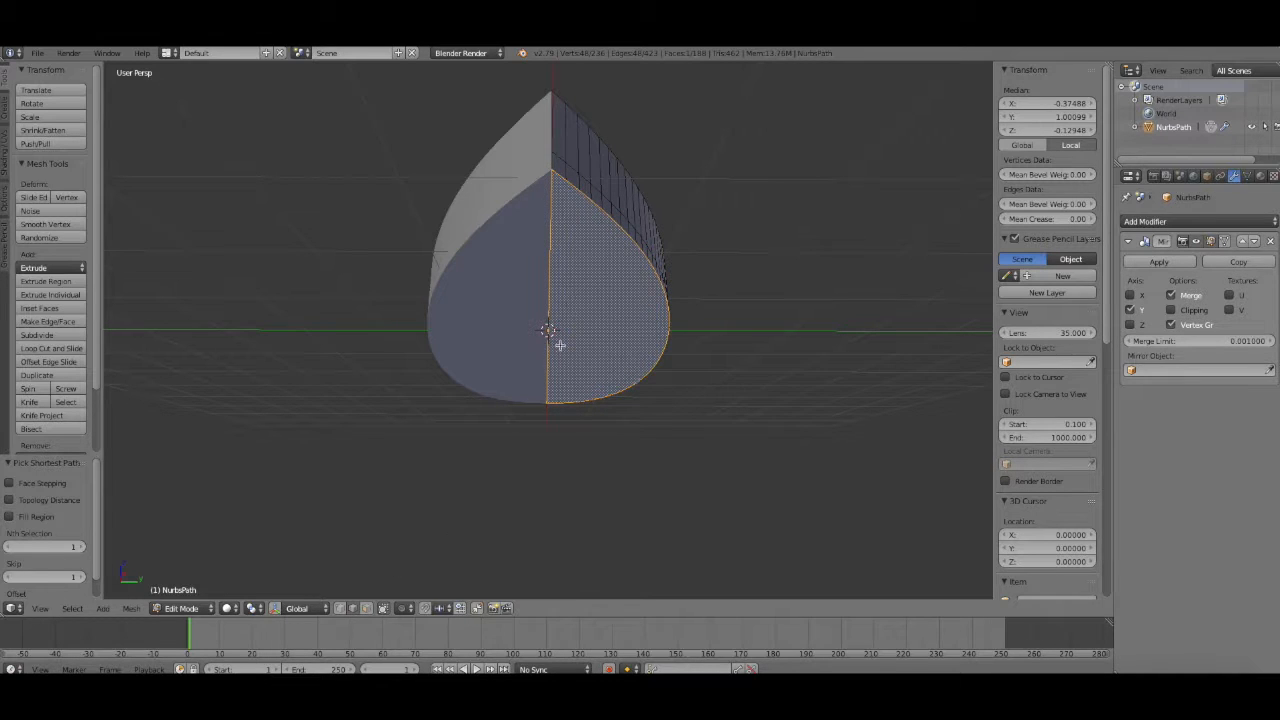
pyautogui.keyDown('shift'); pyautogui.rightClick(551, 288); pyautogui.keyUp('shift')
# - Try scaling the selected bottom outline along the X axis, first by about 0.79 and again from there
pyautogui.press('s')
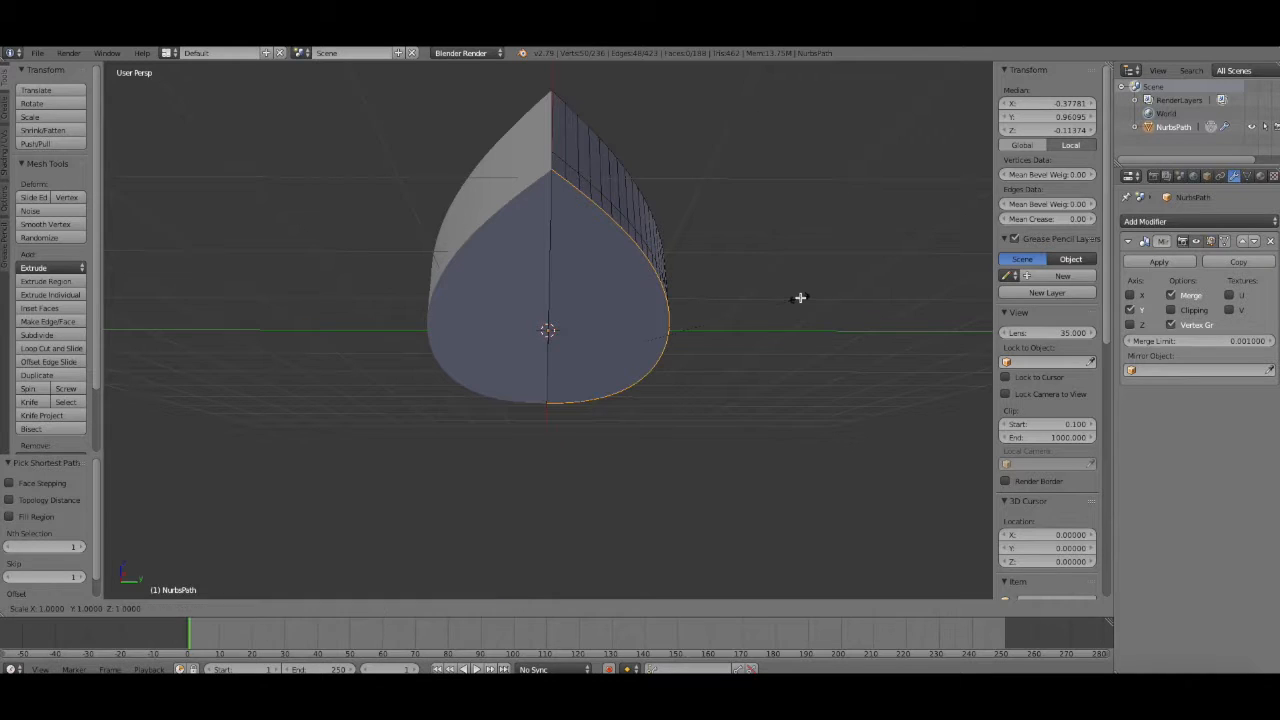
pyautogui.press('x')
pyautogui.click(757, 291)
pyautogui.moveTo(757, 291); pyautogui.dragTo(507, 290, button='middle')
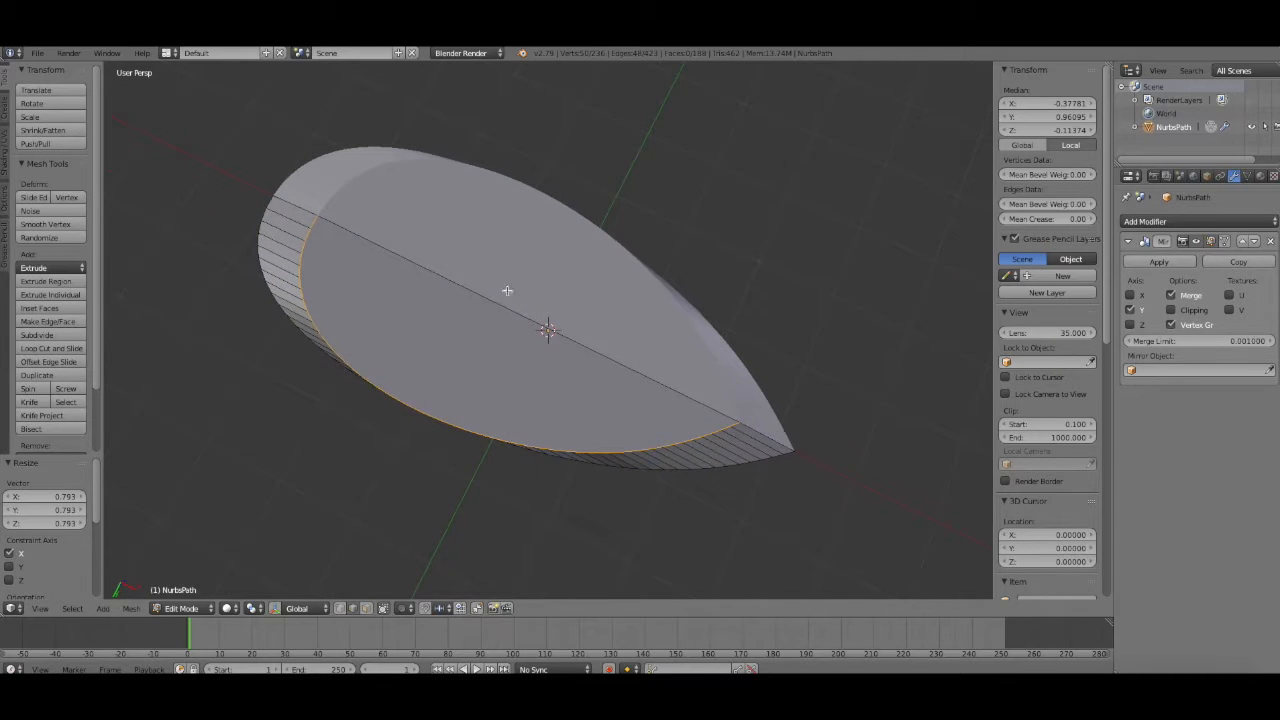
pyautogui.press('s')
pyautogui.press('x')
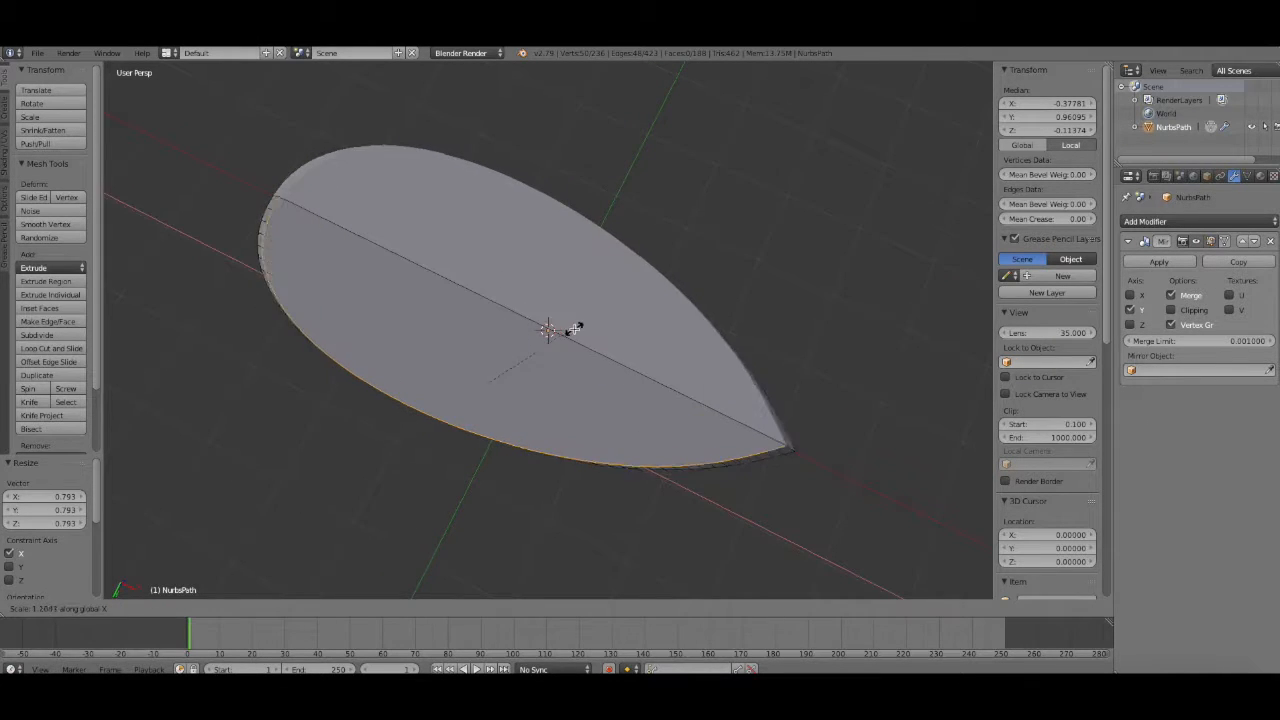
pyautogui.click(582, 319)
# - Try scaling the bottom outline by about 1.22 along the Y axis, and undo the scaling attempts
pyautogui.press('s')
pyautogui.press('y')
pyautogui.click(771, 214)
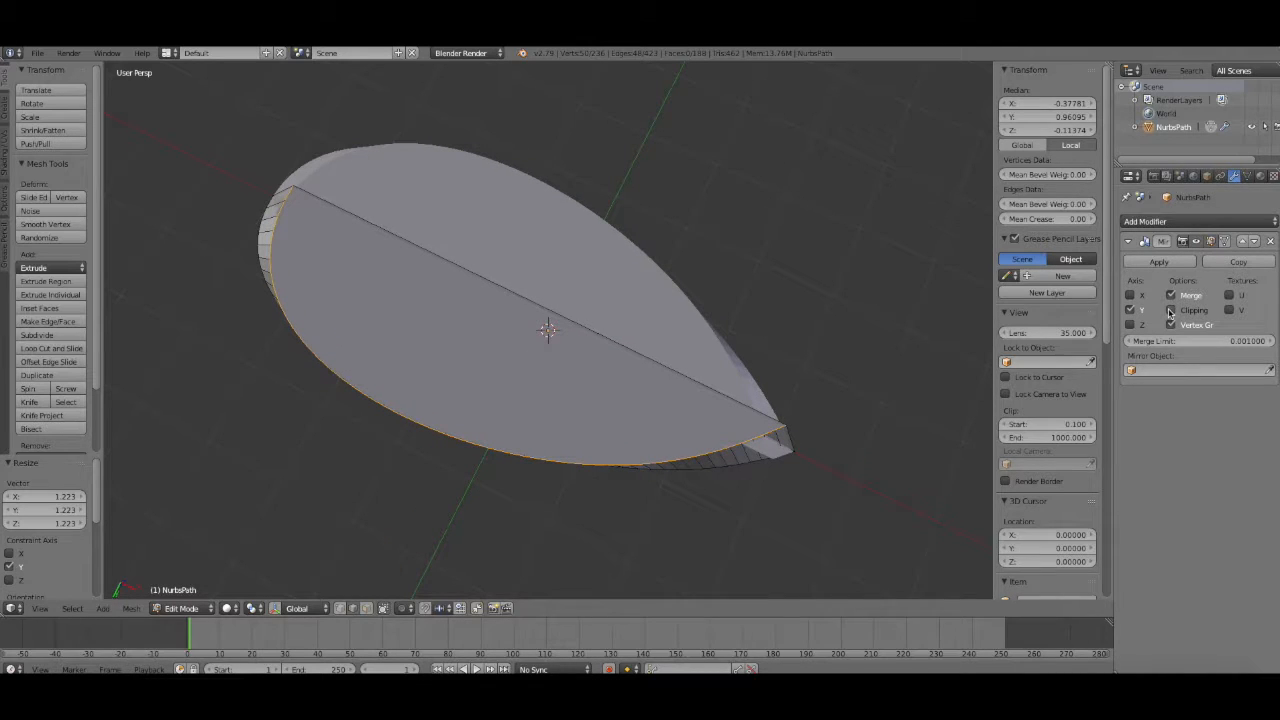
pyautogui.hotkey('ctrl', 'z')
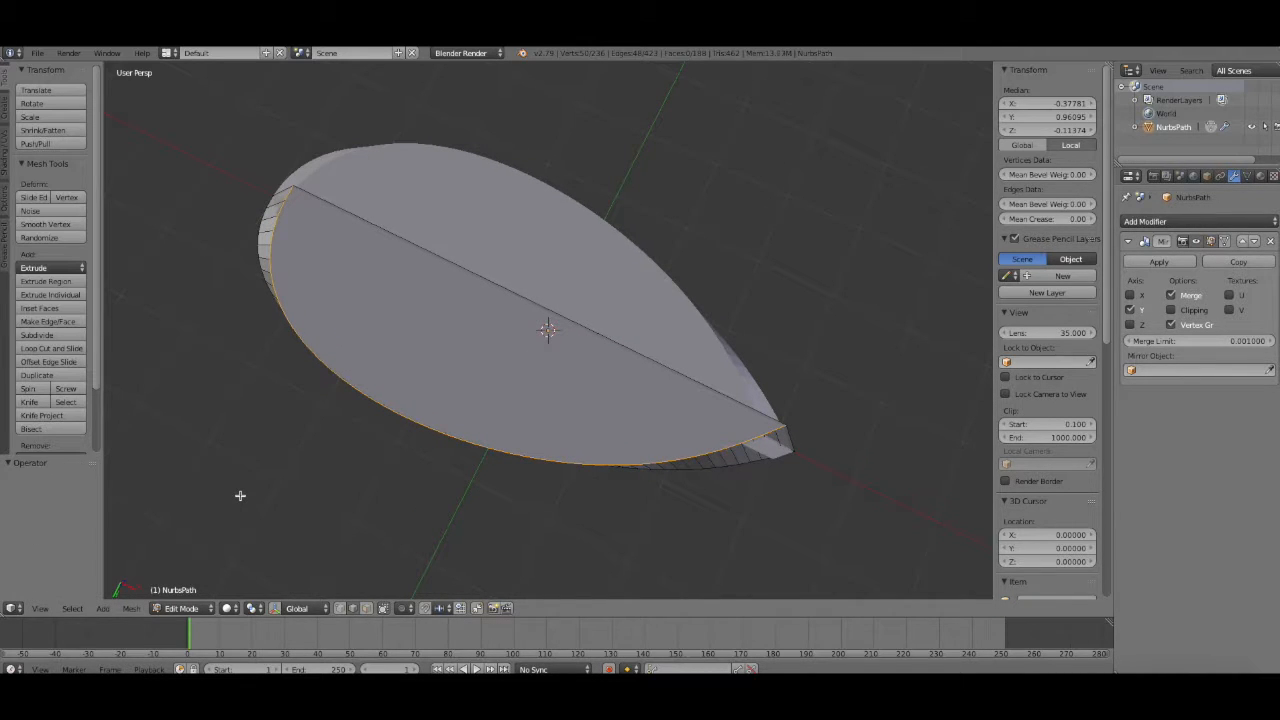
pyautogui.hotkey('ctrl', 'z')
pyautogui.hotkey('ctrl', 'z')
pyautogui.hotkey('ctrl', 'z')
# - Extrude the selected bottom outline edges down by about 0.145 units along Z and scale them inward without affecting Y
pyautogui.moveTo(258, 492); pyautogui.dragTo(155, 126, button='middle')
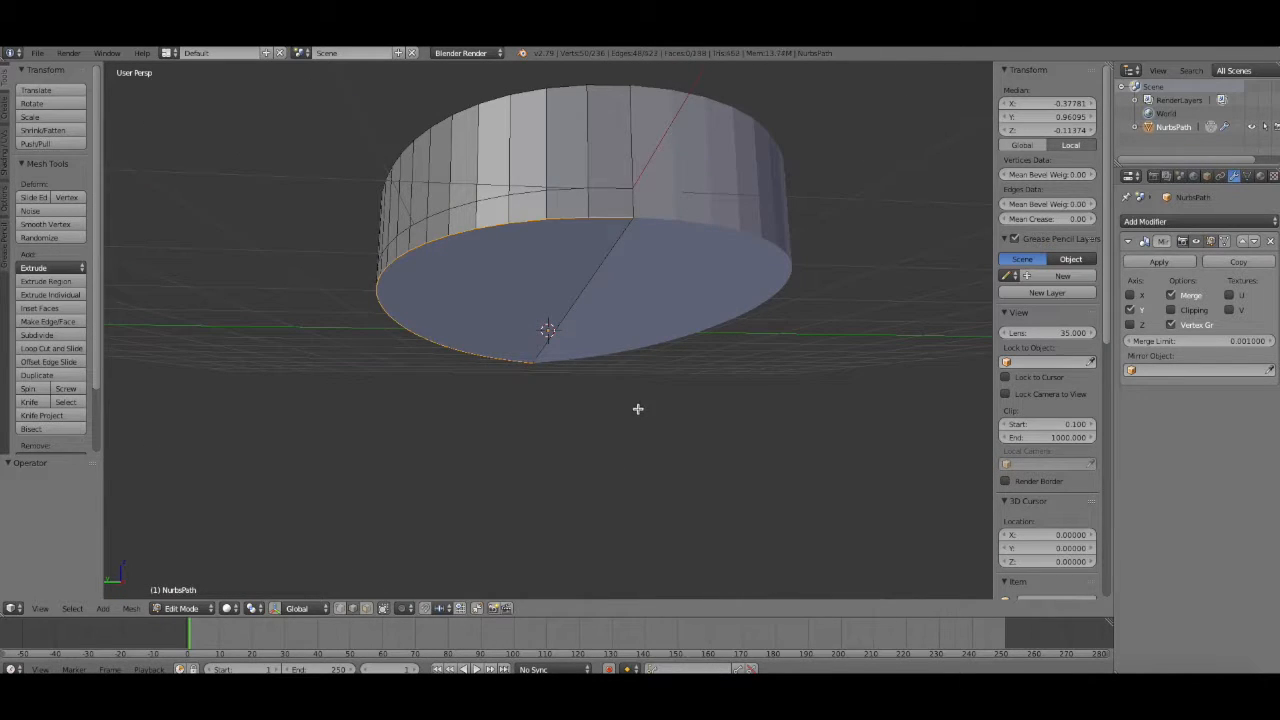
pyautogui.press('e')
pyautogui.press('z')
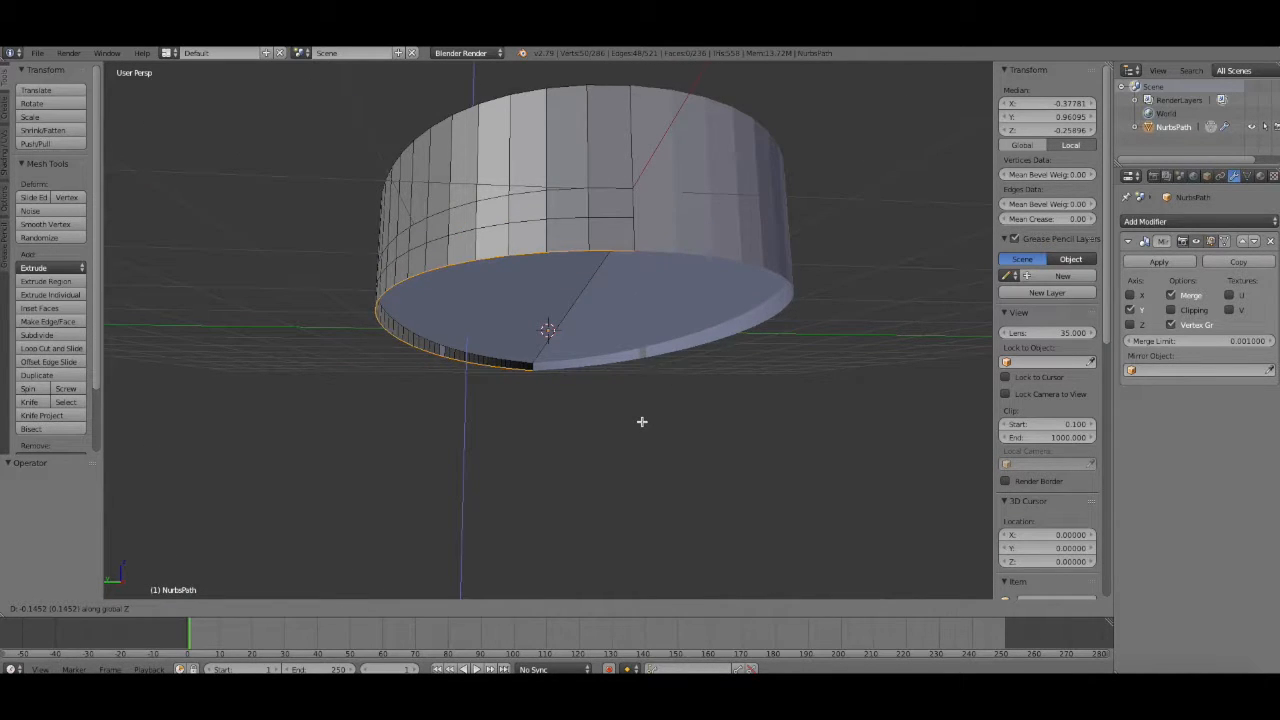
pyautogui.click(642, 421)
pyautogui.press('s')
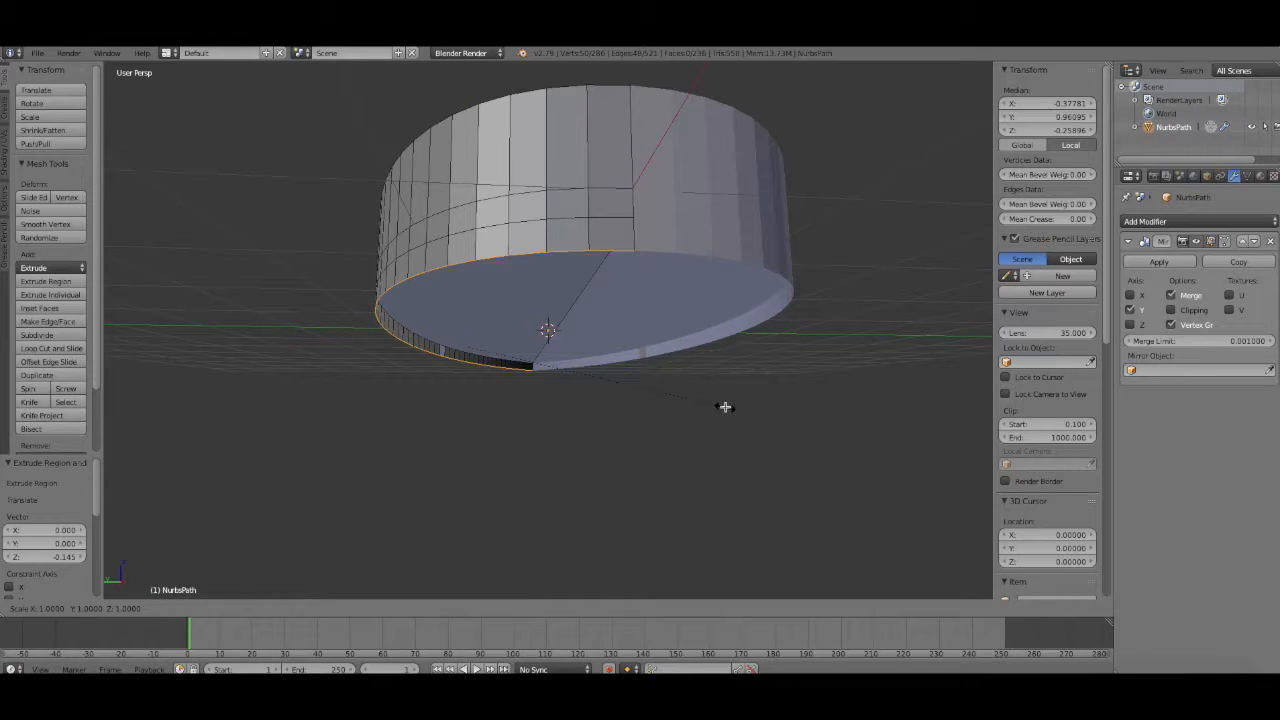
pyautogui.hotkey('shift', 'y')
pyautogui.click(694, 403)
# - In face selection mode, select a single face of the new lower band and recalculate its normals
pyautogui.moveTo(586, 427); pyautogui.dragTo(793, 415, button='middle')
pyautogui.scroll(3, 793, 415)
pyautogui.rightClick(662, 290)
pyautogui.click(366, 608)
pyautogui.rightClick(655, 288)
pyautogui.click(5, 150)
pyautogui.click(58, 188)
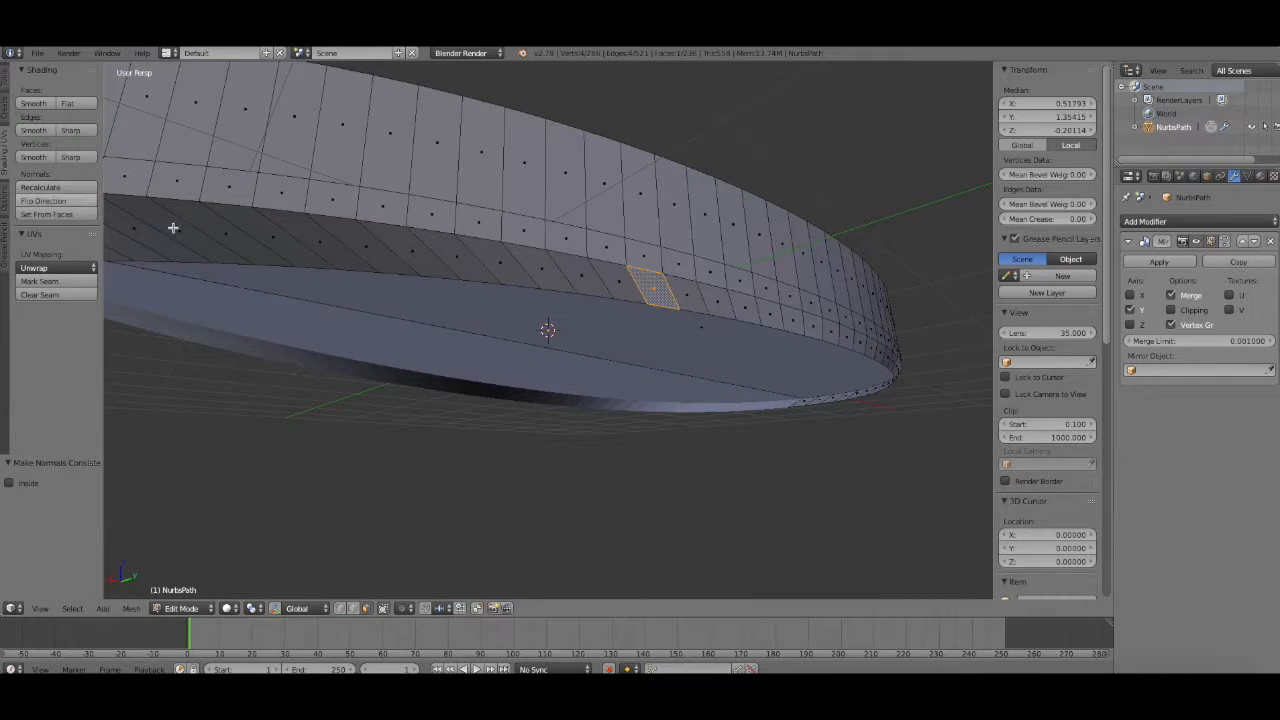
# - Inspect the underside of the whole mirrored body in Object Mode and return to Edit Mode
pyautogui.click(190, 608)
pyautogui.click(185, 592)
pyautogui.scroll(-8, 629, 486)
pyautogui.moveTo(618, 505); pyautogui.dragTo(527, 307, button='middle')
pyautogui.click(197, 606)
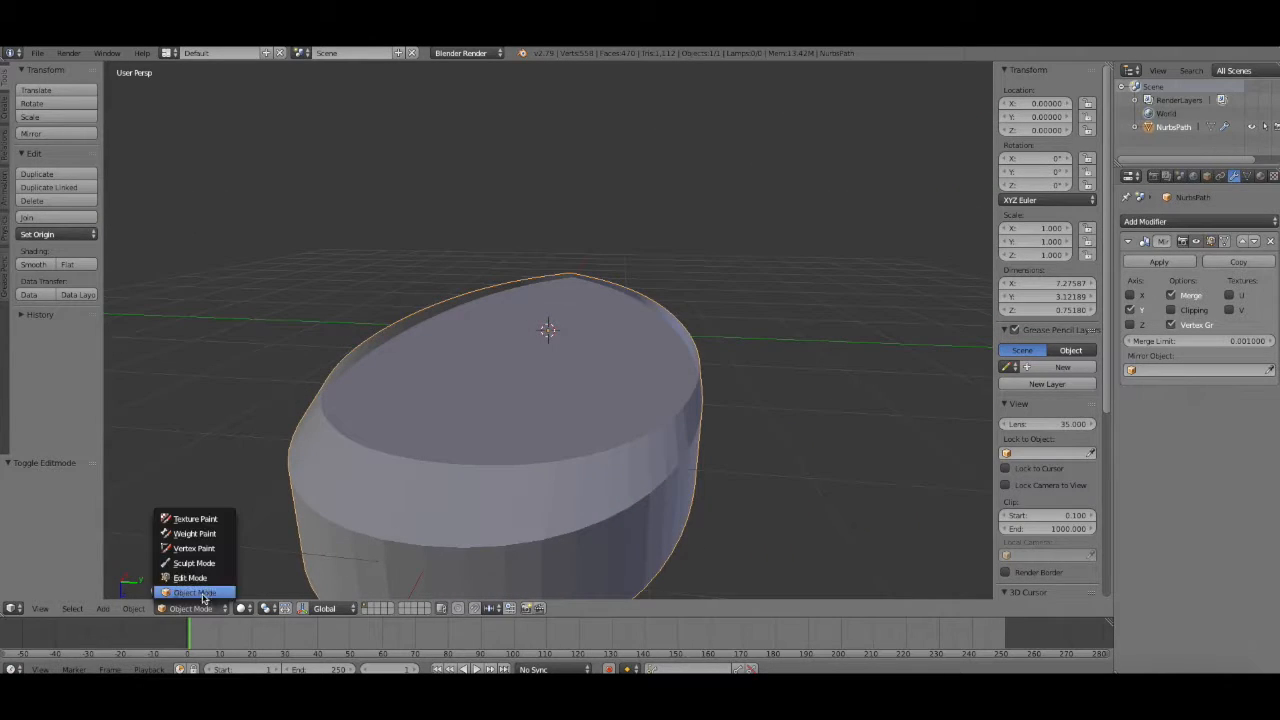
pyautogui.click(190, 577)
# - In edge selection mode, select the inner bottom outline from end to end and try scaling it by about 0.812 along the Y axis
pyautogui.moveTo(700, 334); pyautogui.dragTo(641, 359, button='middle')
pyautogui.click(354, 608)
pyautogui.rightClick(212, 475)
pyautogui.keyDown('ctrl'); pyautogui.rightClick(687, 250); pyautogui.keyUp('ctrl')
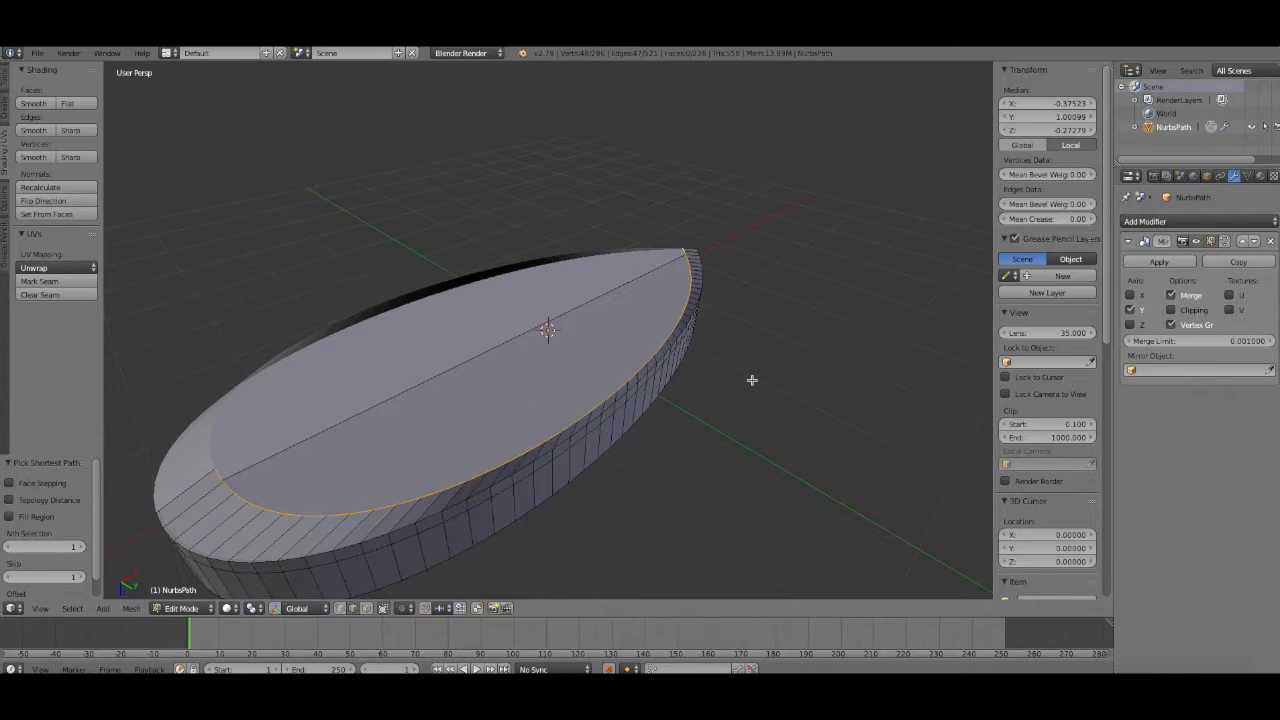
pyautogui.press('s')
pyautogui.press('y')
pyautogui.click(721, 352)
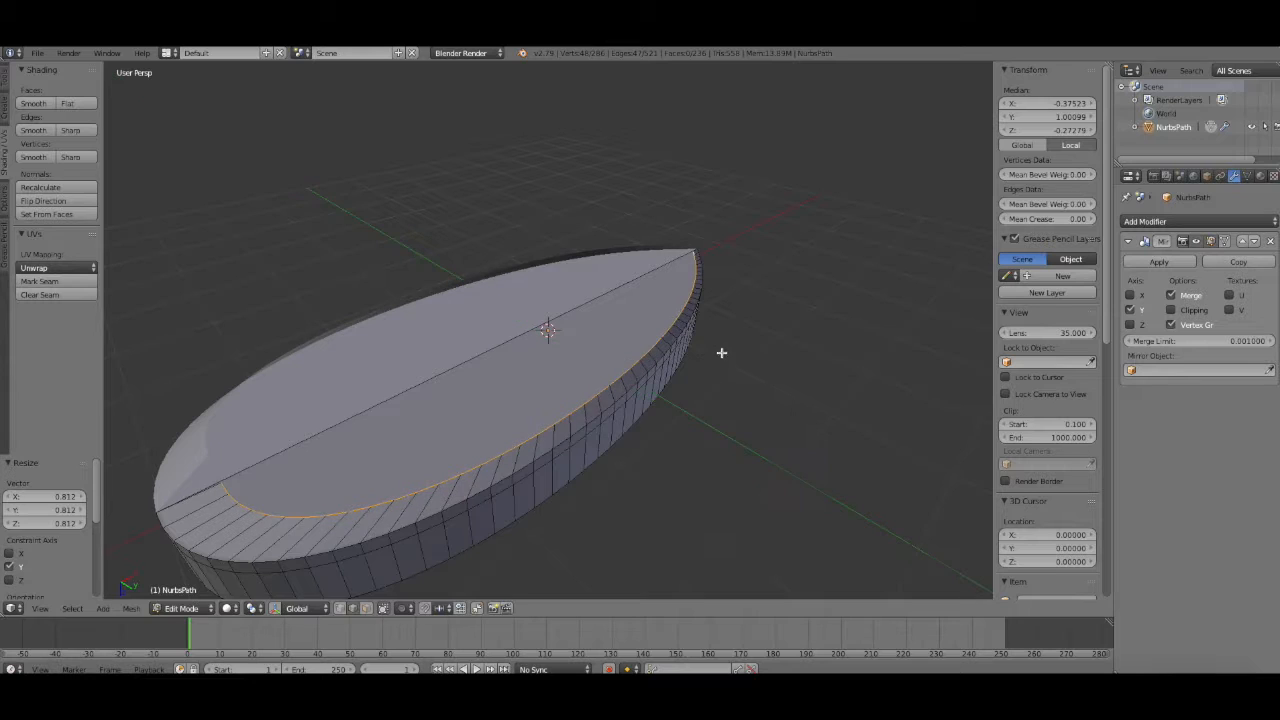
# - Undo the Y scaling and the newest lower band extrusion, and fill the bottom outline with a face
pyautogui.moveTo(772, 312); pyautogui.dragTo(334, 541, button='middle')
pyautogui.hotkey('ctrl', 'z')
pyautogui.hotkey('ctrl', 'z')
pyautogui.hotkey('ctrl', 'z')
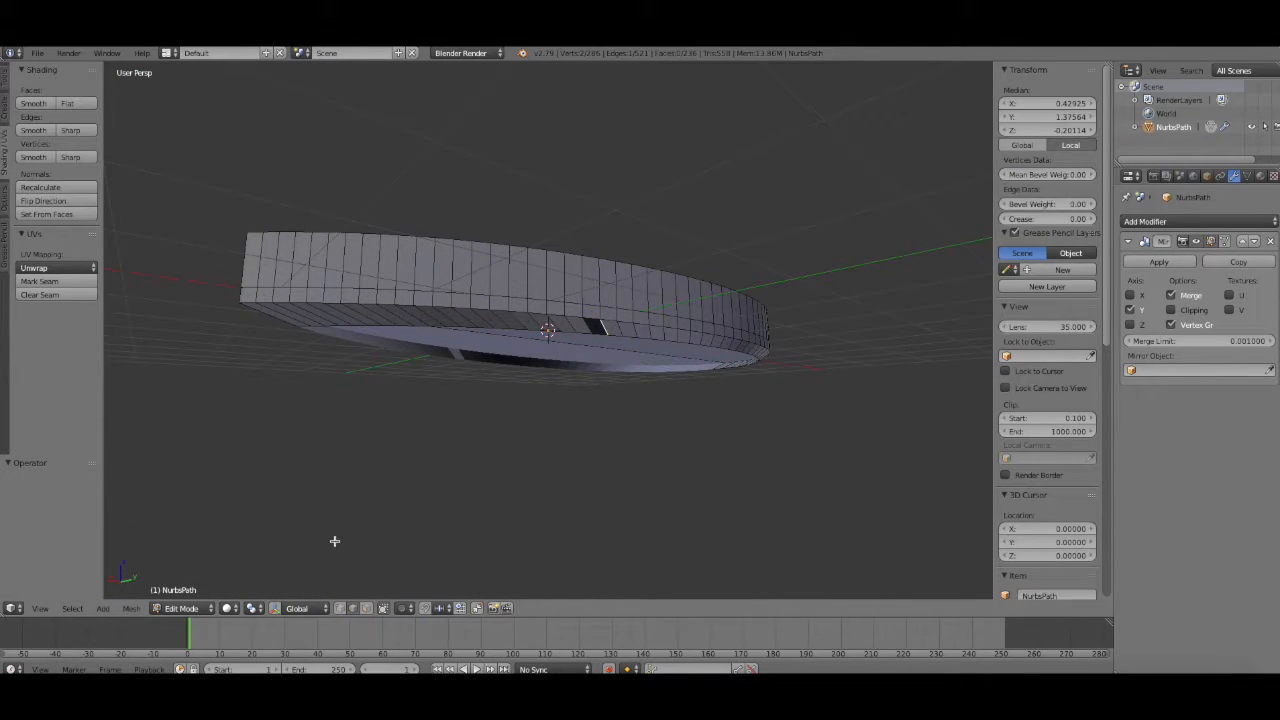
pyautogui.press('f')
# - In orthographic top view, cut a small elongated rectangle into the deck beside the centre line with the angle-constrained Knife tool
pyautogui.moveTo(587, 507); pyautogui.dragTo(674, 487, button='middle')
pyautogui.click(5, 85)
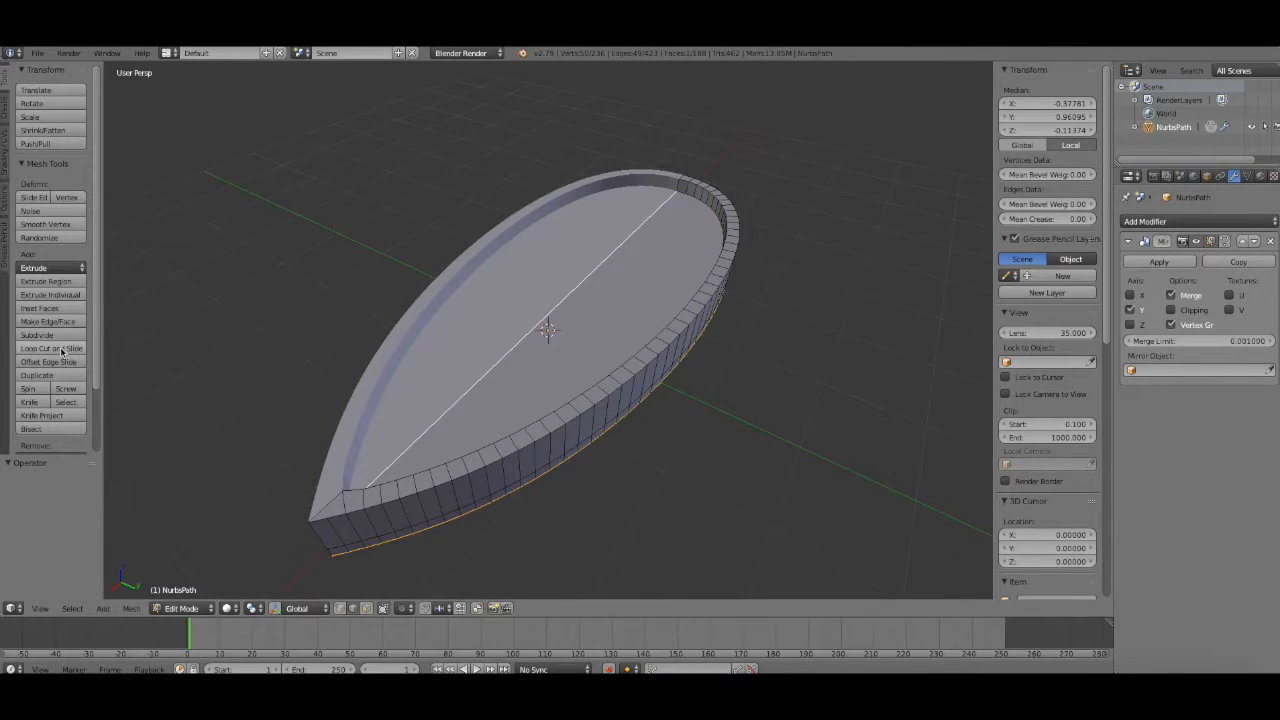
pyautogui.click(40, 608)
pyautogui.click(94, 546)
pyautogui.click(43, 609)
pyautogui.click(130, 445)
pyautogui.press('n')
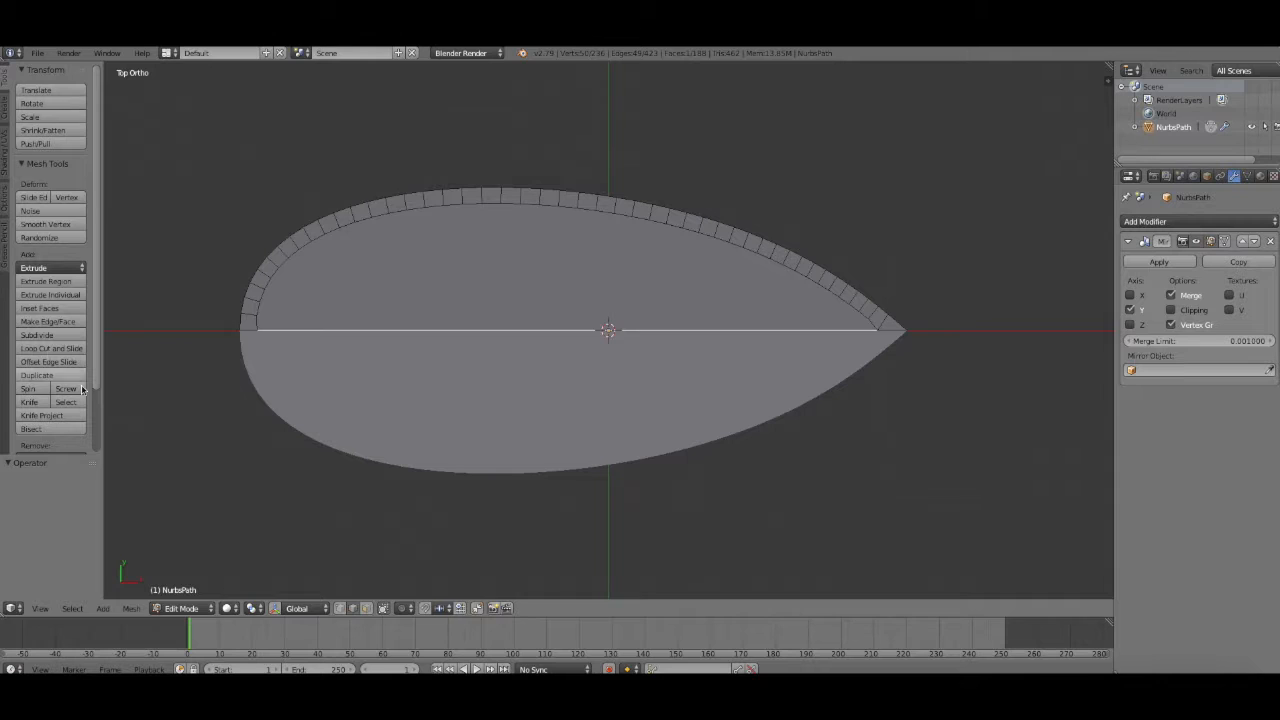
pyautogui.click(29, 401)
pyautogui.press('c')
pyautogui.click(455, 253)
pyautogui.click(577, 253)
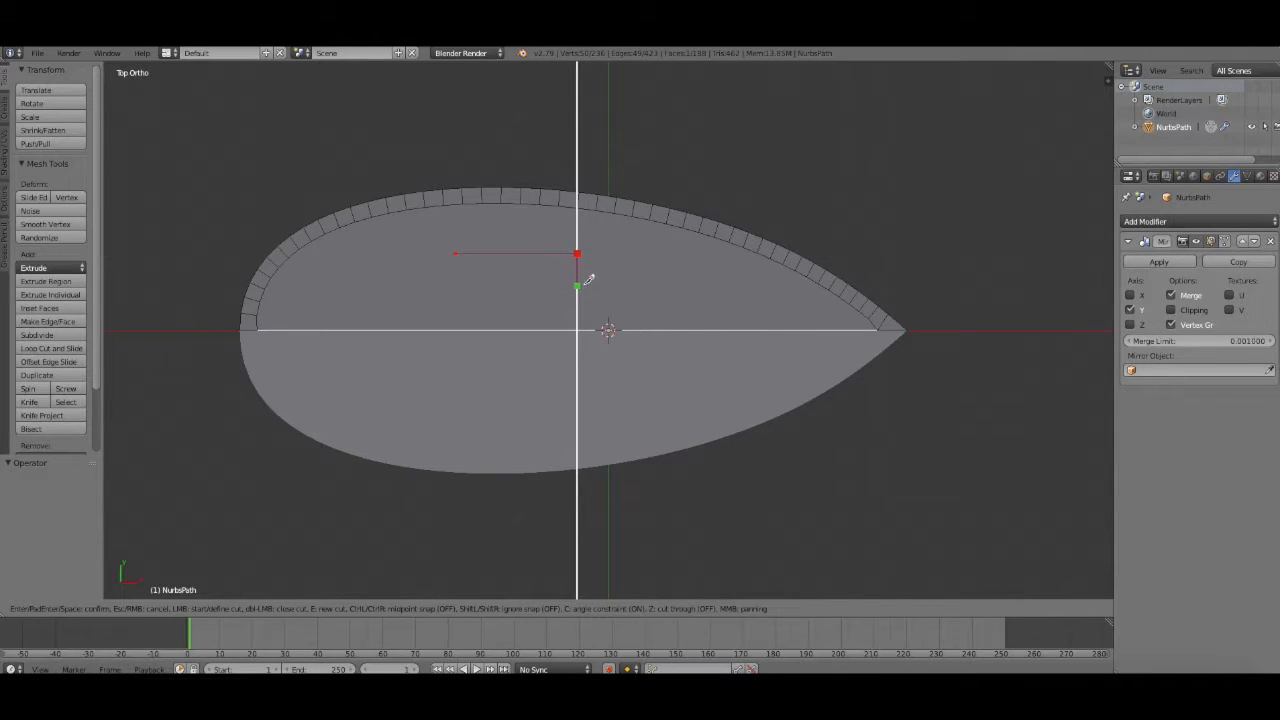
pyautogui.click(585, 272)
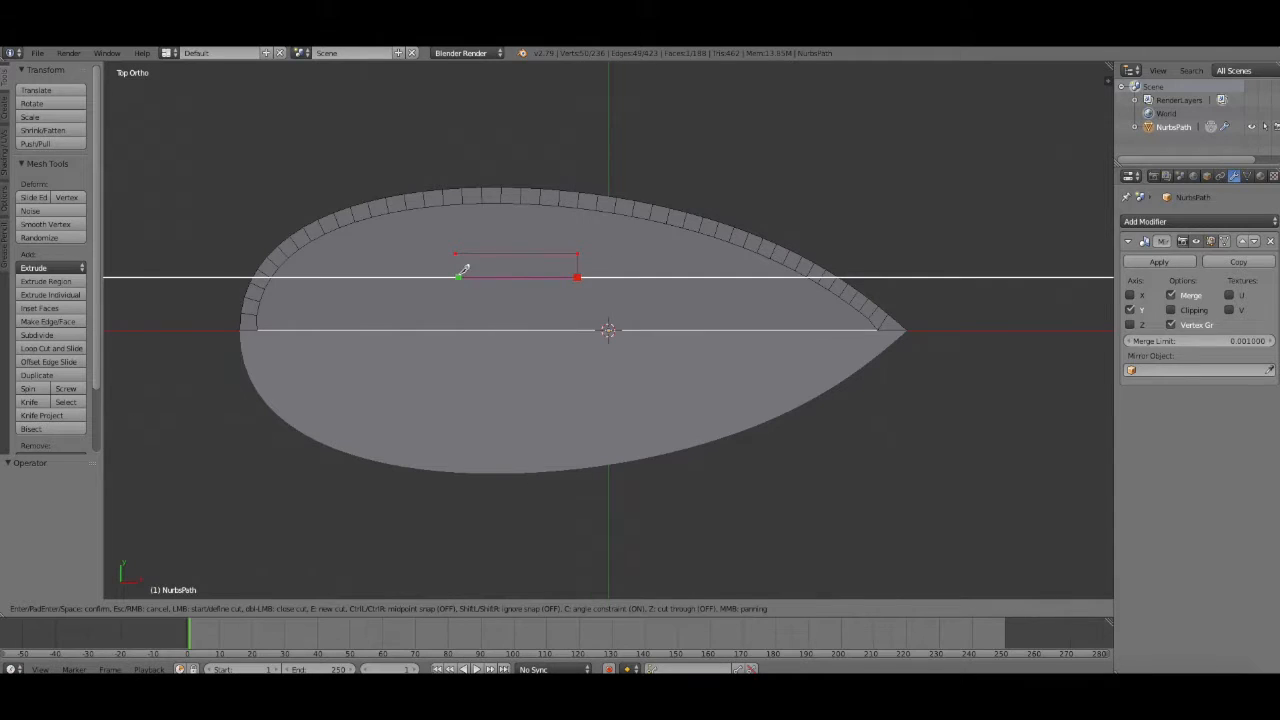
pyautogui.click(457, 274)
pyautogui.click(456, 252)
pyautogui.press('Return')
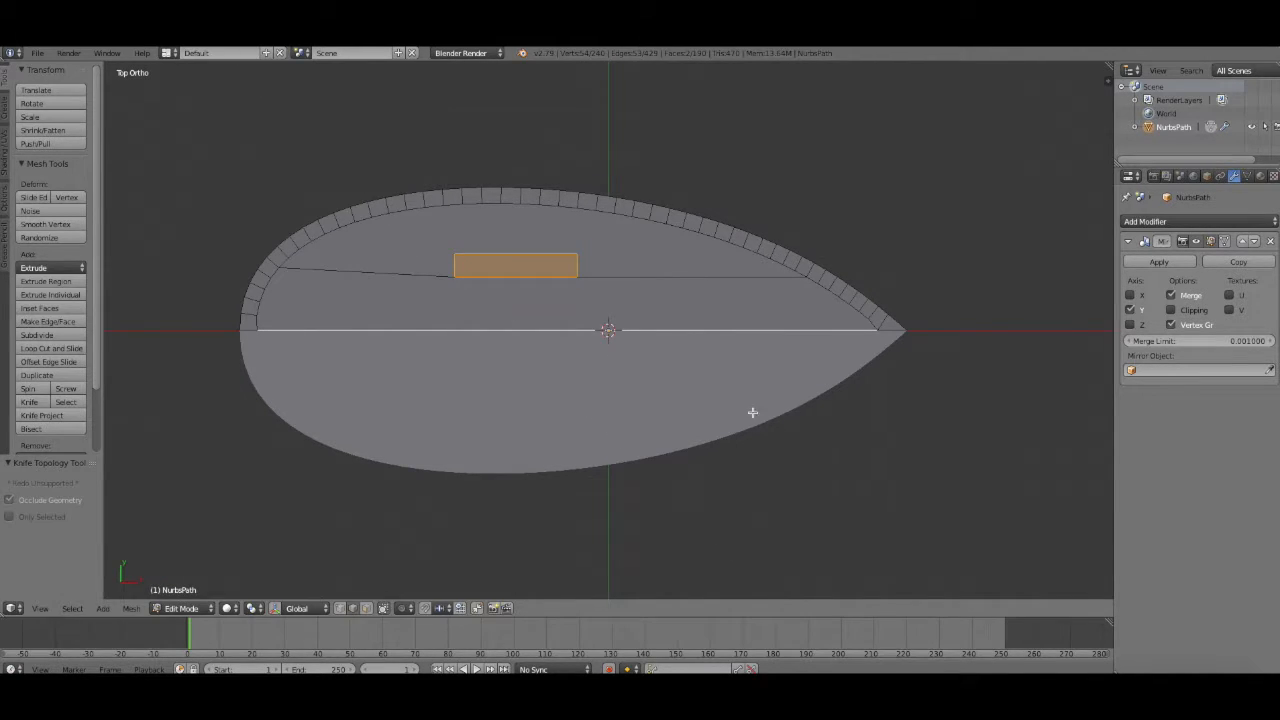
# - Return to perspective view, try scaling the selected faces along the Y axis, and undo that scaling
pyautogui.moveTo(781, 431); pyautogui.dragTo(770, 377, button='middle')
pyautogui.click(41, 608)
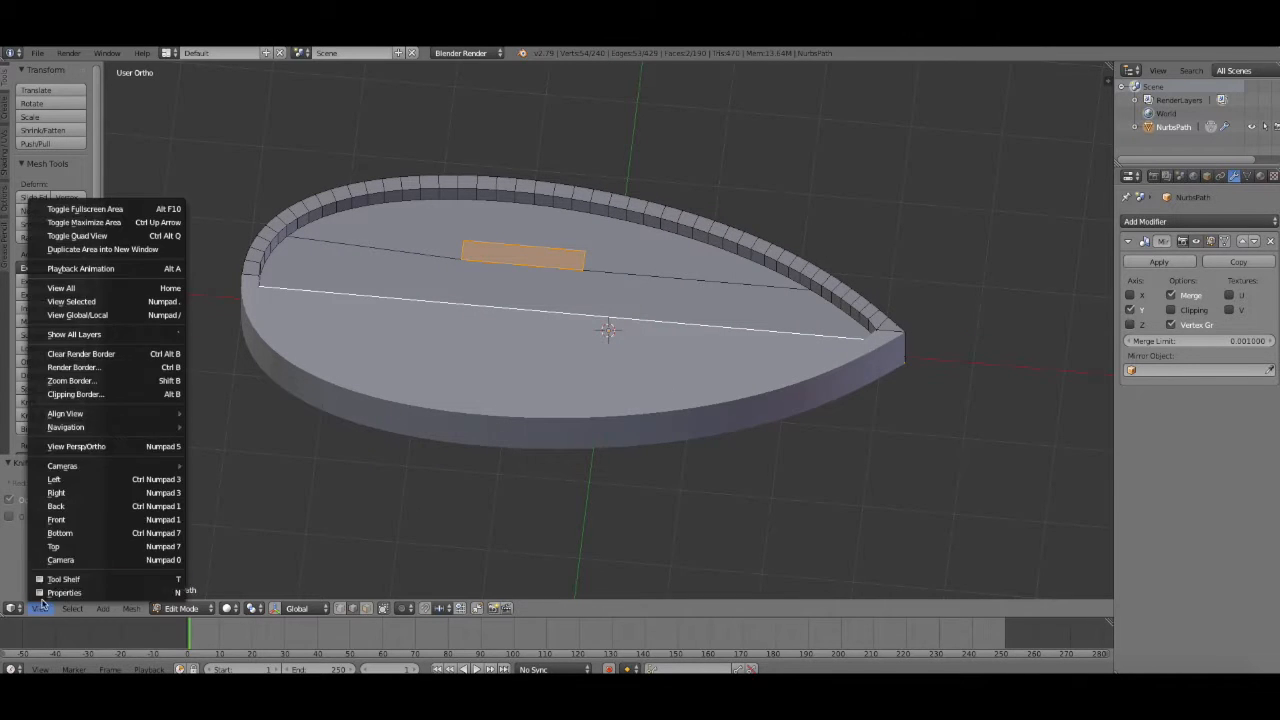
pyautogui.click(62, 447)
pyautogui.moveTo(526, 511); pyautogui.dragTo(434, 577, button='middle')
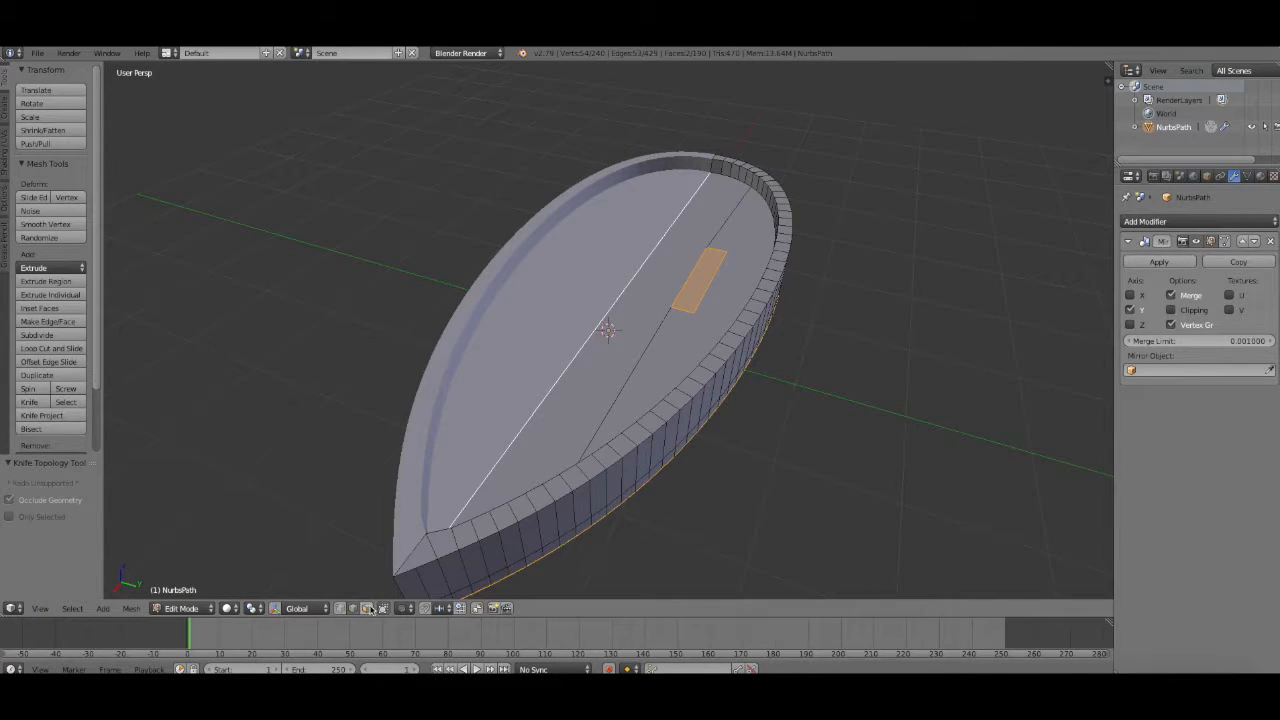
pyautogui.press('s')
pyautogui.press('y')
pyautogui.click(845, 262)
pyautogui.hotkey('ctrl', 'z')
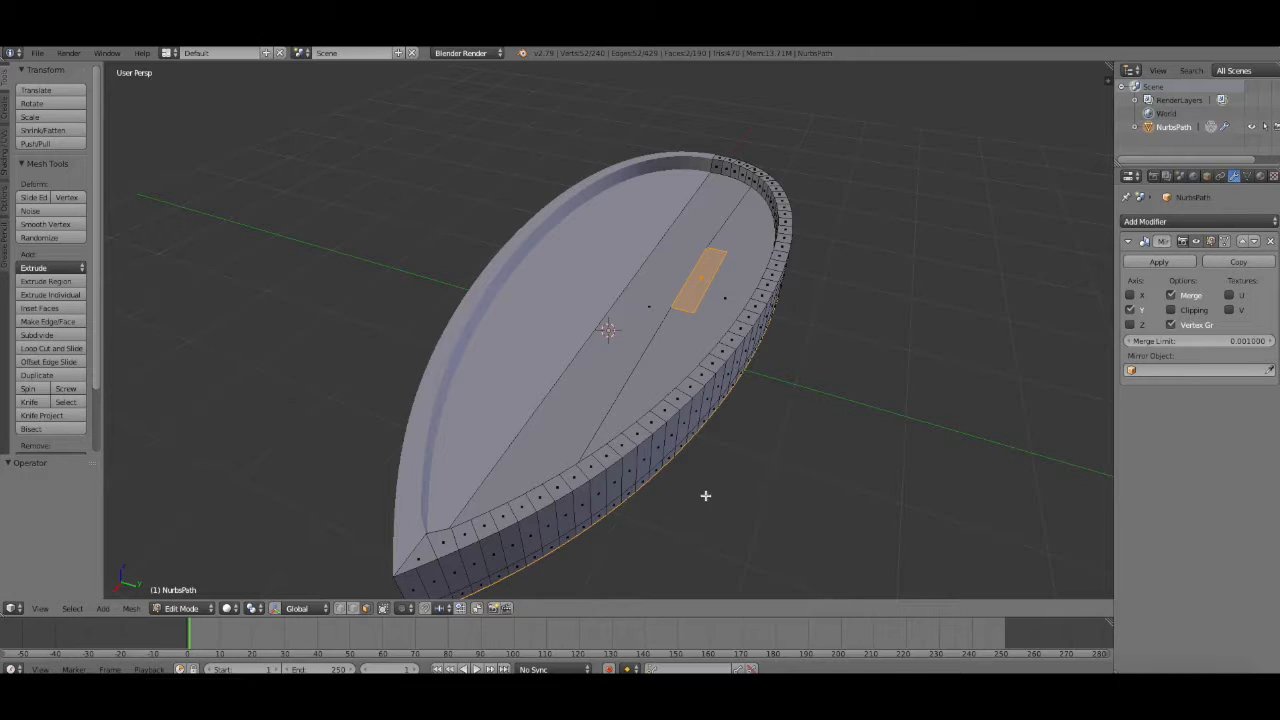
# - Scale the rectangular deck face down along the Y axis and to about 0.163 along the X axis
pyautogui.moveTo(886, 283); pyautogui.dragTo(791, 283, button='middle')
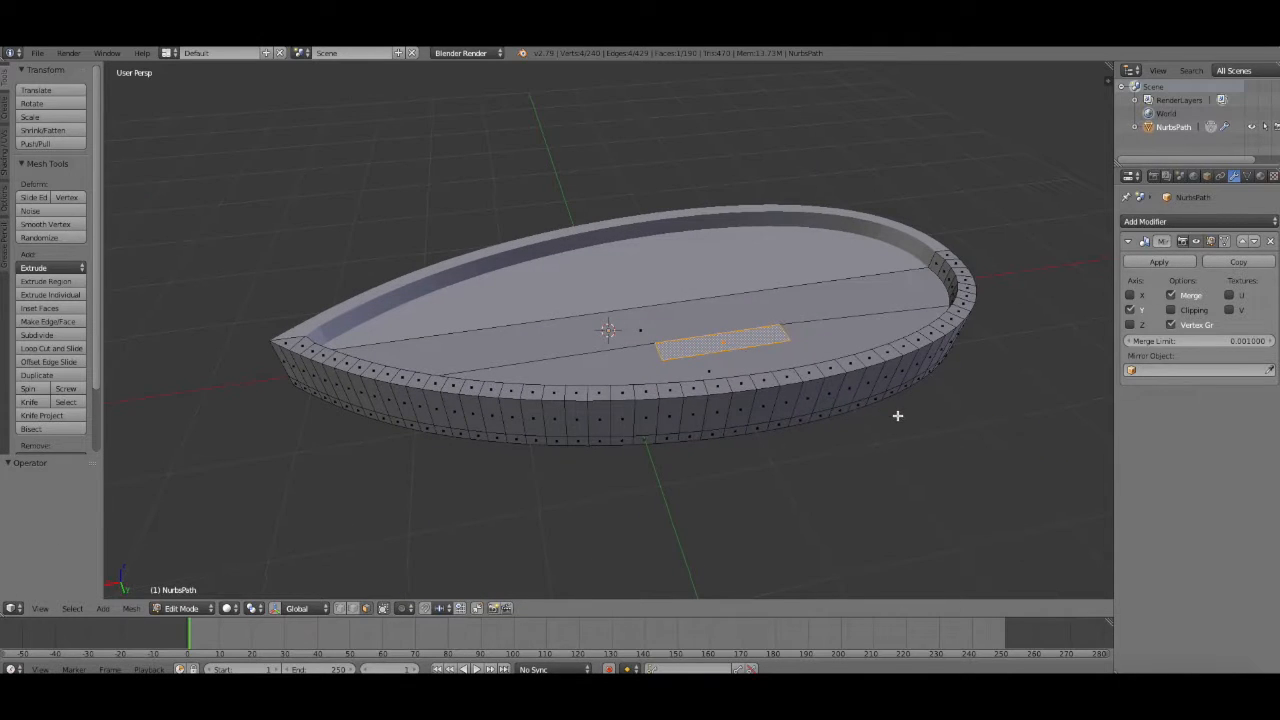
pyautogui.press('s')
pyautogui.press('y')
pyautogui.click(800, 340)
pyautogui.press('s')
pyautogui.press('x')
pyautogui.click(726, 366)
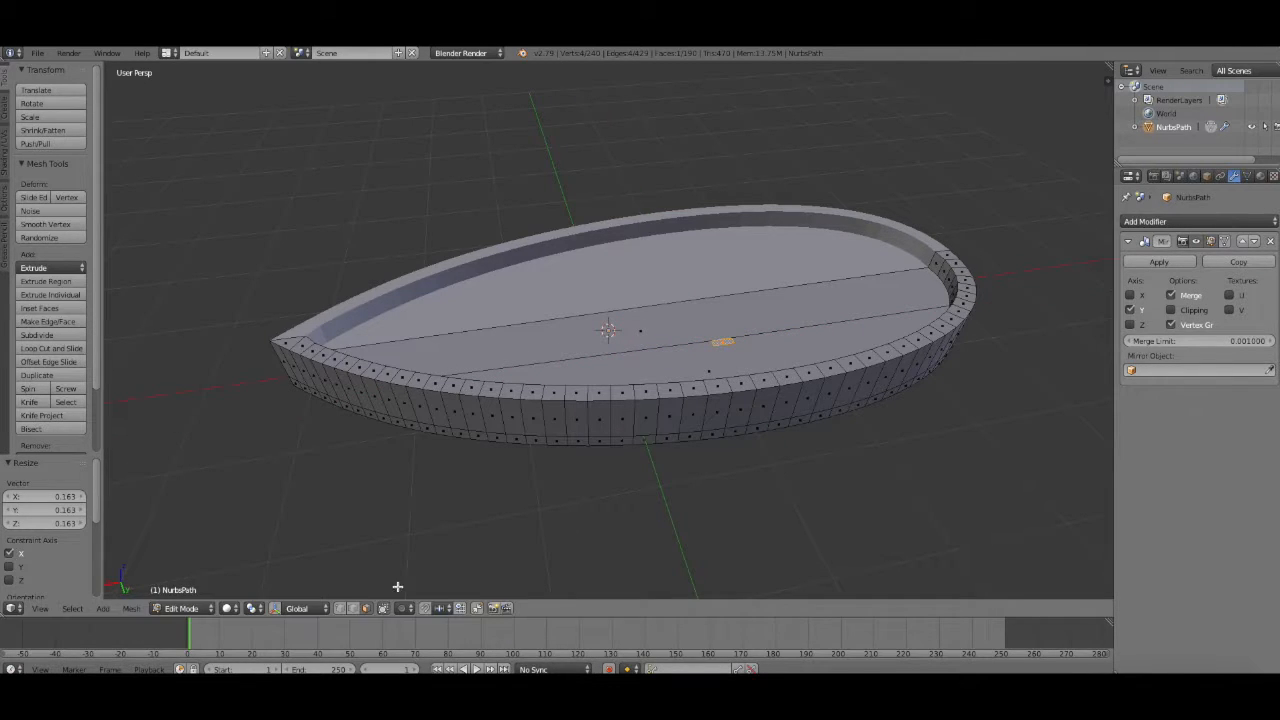
# - Reselect only the small deck face and scale it further to about 0.211 along X and 0.611 along Y
pyautogui.keyDown('ctrl'); pyautogui.rightClick(867, 388); pyautogui.keyUp('ctrl')
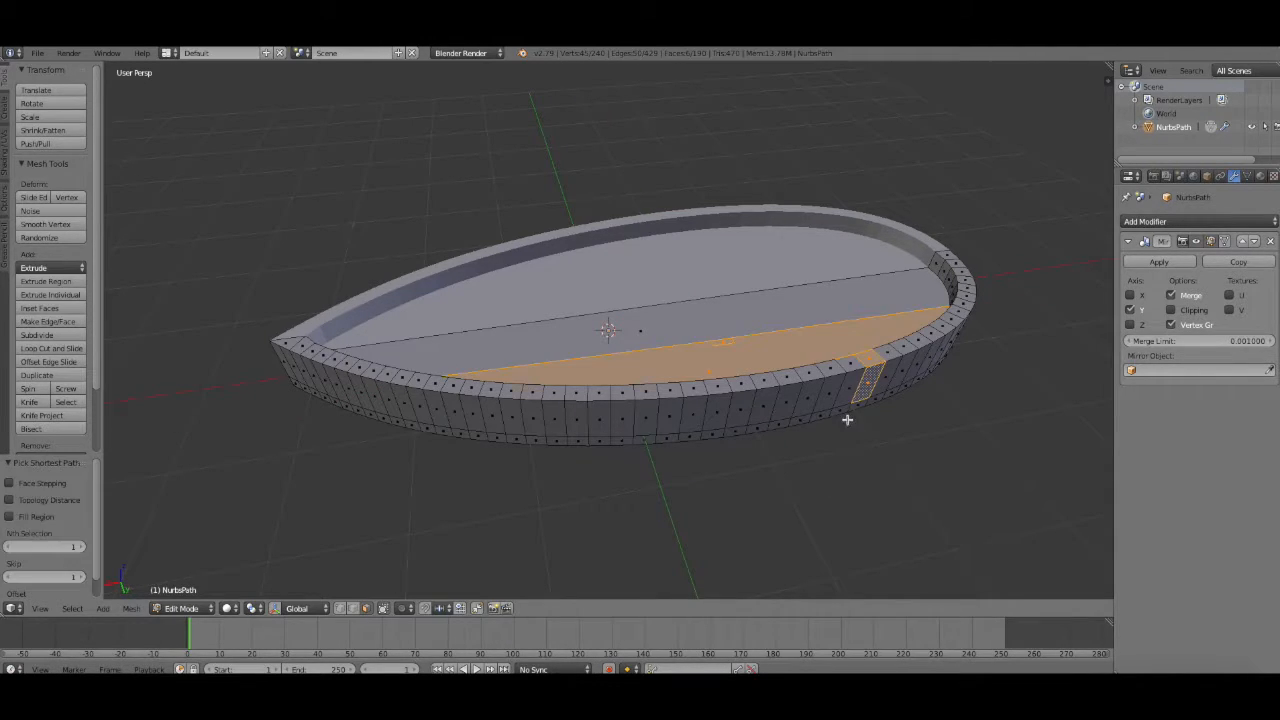
pyautogui.scroll(3, 832, 367)
pyautogui.rightClick(825, 349)
pyautogui.press('s')
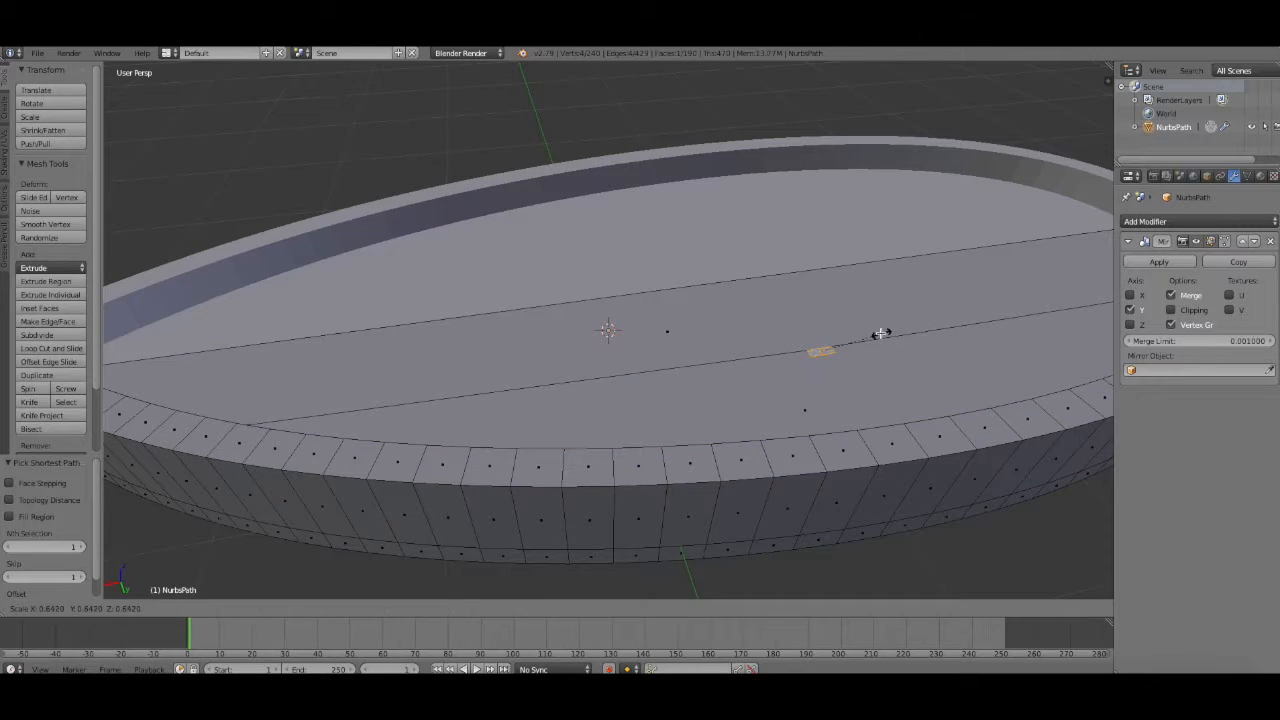
pyautogui.press('x')
pyautogui.click(840, 341)
pyautogui.press('s')
pyautogui.press('y')
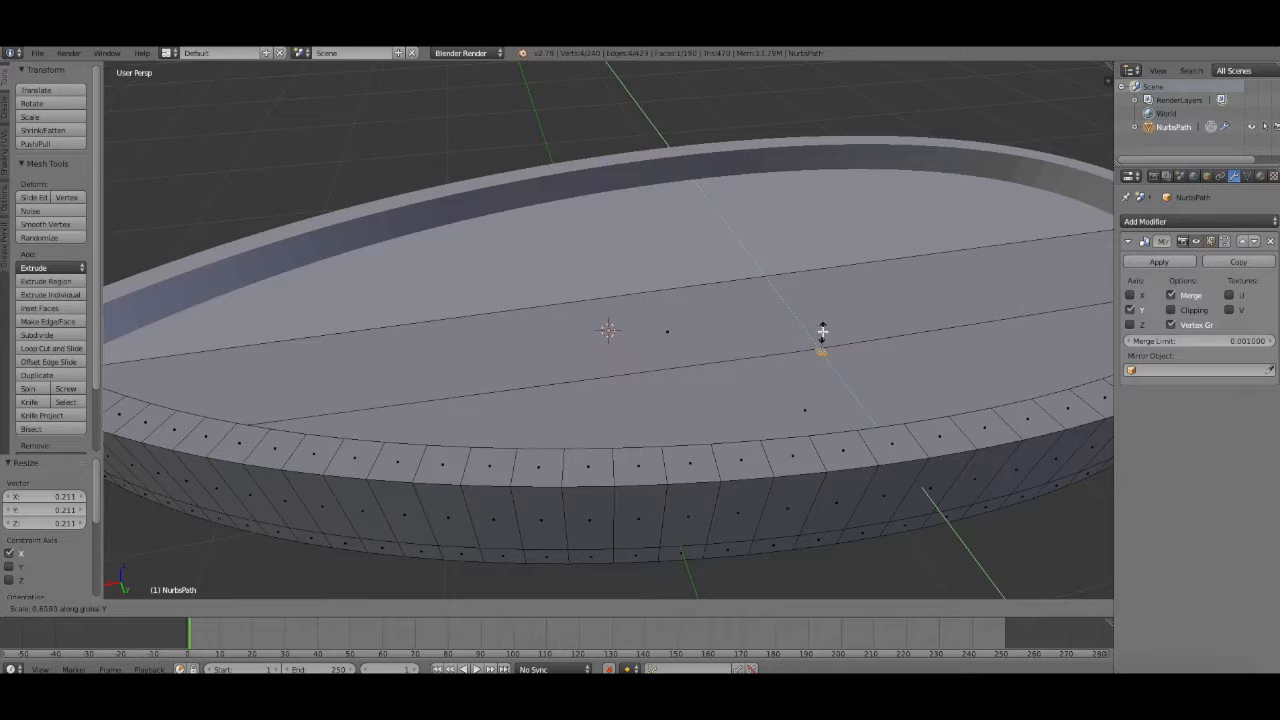
pyautogui.click(823, 337)
pyautogui.scroll(-4, 878, 350)
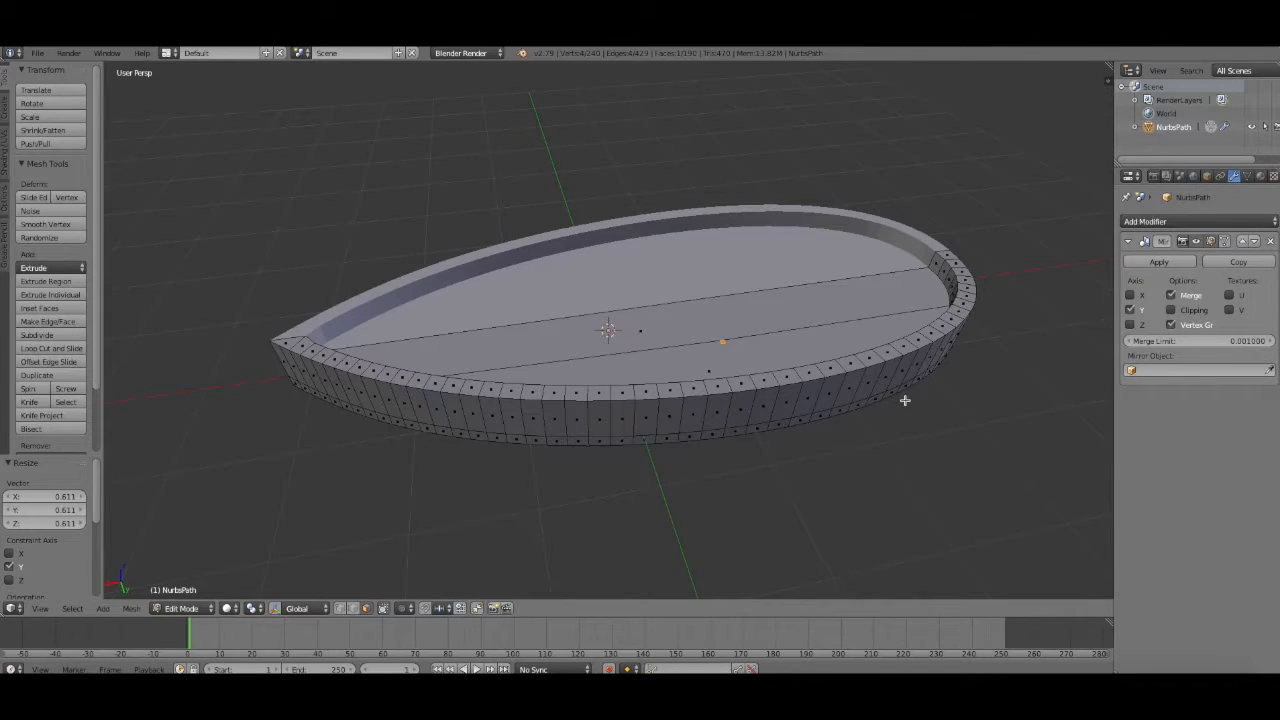
# - Extrude the tiny deck face upward into a tall thin mast and extrude its tip up by another 0.276 units
pyautogui.press('e')
pyautogui.click(939, 199)
pyautogui.scroll(-3, 939, 200)
pyautogui.press('e')
pyautogui.click(914, 194)
pyautogui.moveTo(886, 320)
pyautogui.mouseDown(button='middle')
pyautogui.moveTo(941, 272)
pyautogui.moveTo(863, 314)
pyautogui.moveTo(883, 329)
pyautogui.mouseUp(button='middle')
pyautogui.scroll(2, 690, 351)
# - Add a single loop cut around the mast and slide it toward the upper part
pyautogui.click(50, 348)
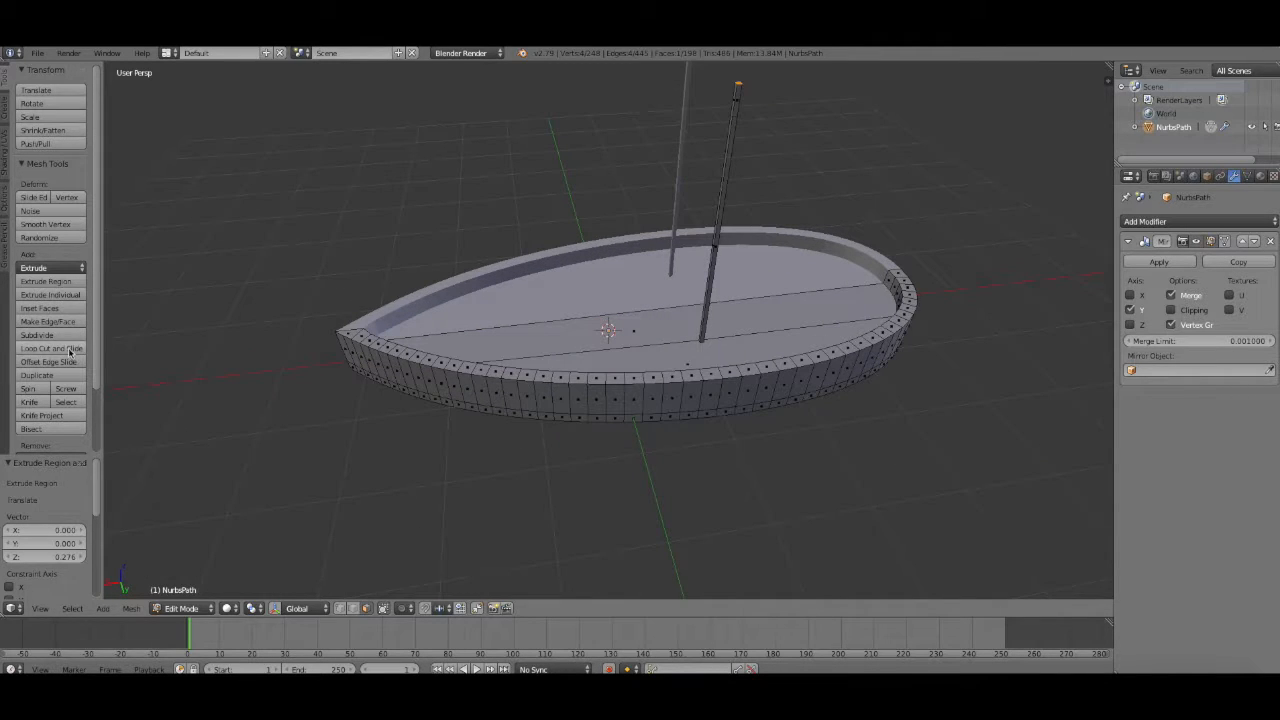
pyautogui.click(716, 199)
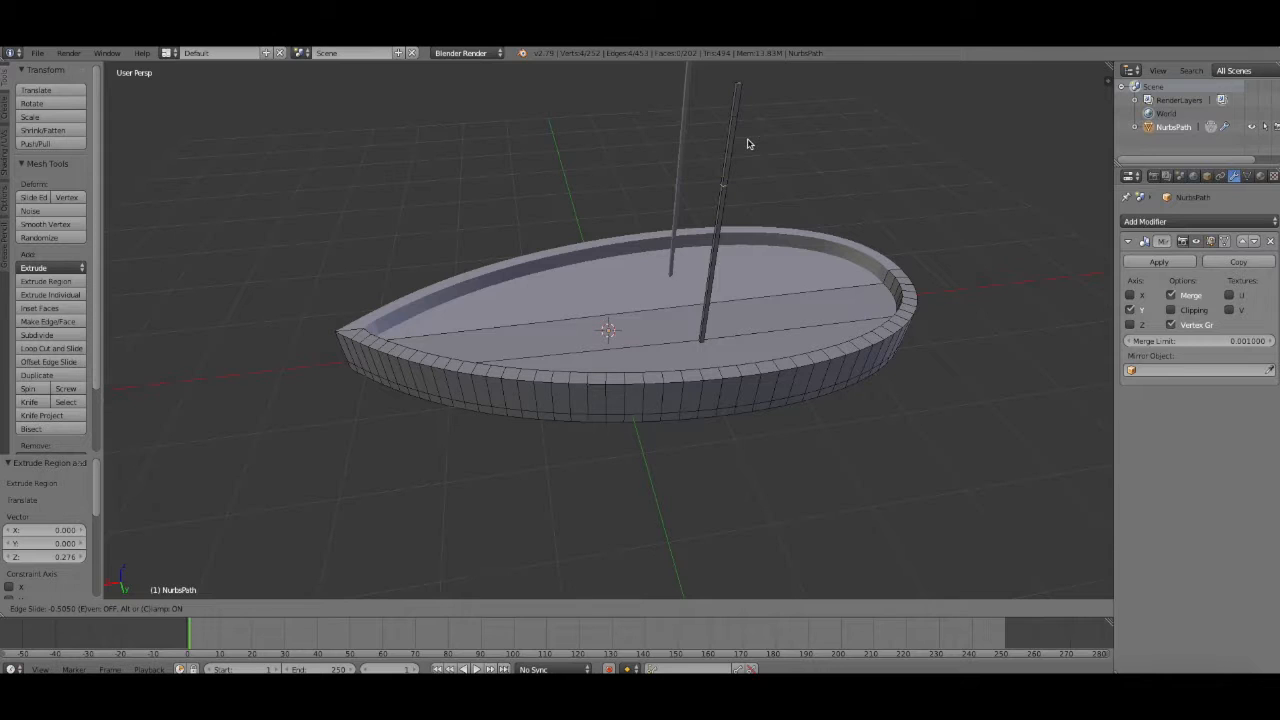
pyautogui.click(754, 138)
# - In face selection mode, select one side face of the mast's upper section and extrude it about 1.07 units sideways as a sail
pyautogui.click(367, 608)
pyautogui.rightClick(729, 123)
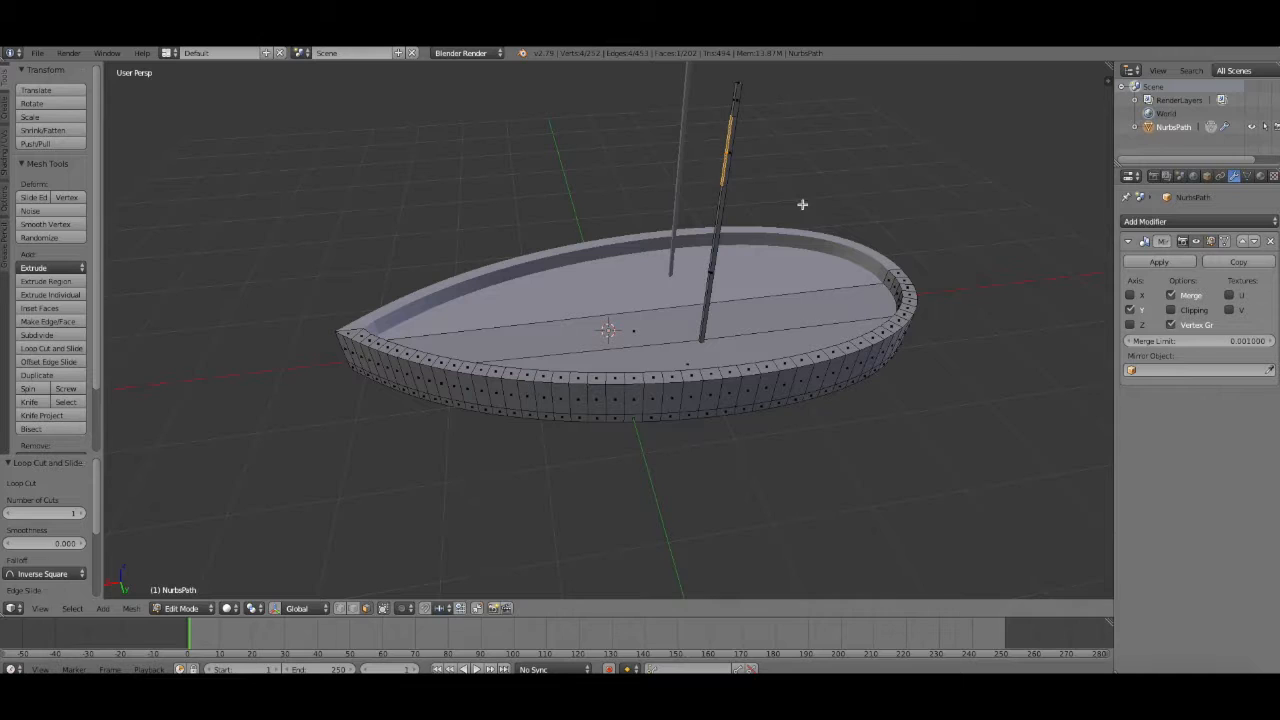
pyautogui.moveTo(948, 388); pyautogui.dragTo(952, 354, button='middle')
pyautogui.press('e')
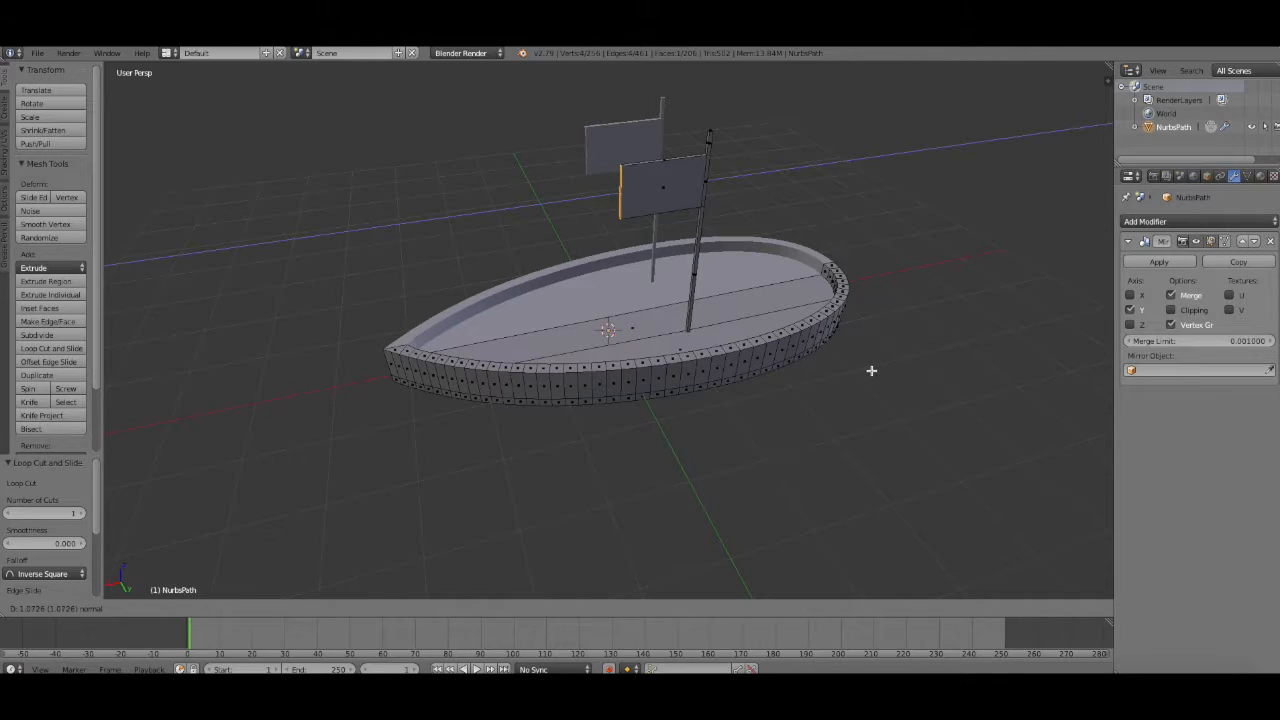
pyautogui.click(870, 370)
# - Undo the sail, the mast and the face scaling back to the knife-cut rectangle on the deck
pyautogui.moveTo(831, 391); pyautogui.dragTo(931, 358, button='middle')
pyautogui.hotkey('ctrl', 'z')
pyautogui.hotkey('ctrl', 'z')
pyautogui.hotkey('ctrl', 'z')
pyautogui.hotkey('ctrl', 'z')
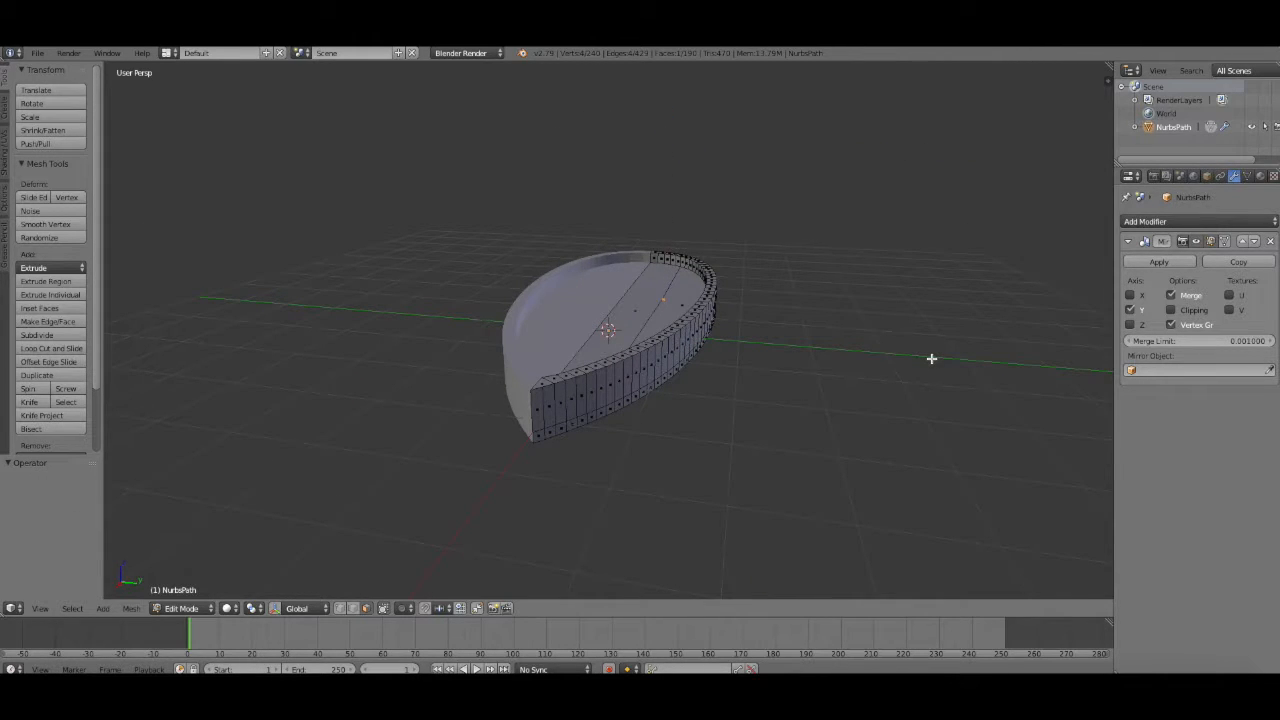
pyautogui.hotkey('ctrl', 'z')
pyautogui.hotkey('ctrl', 'z')
pyautogui.hotkey('ctrl', 'z')
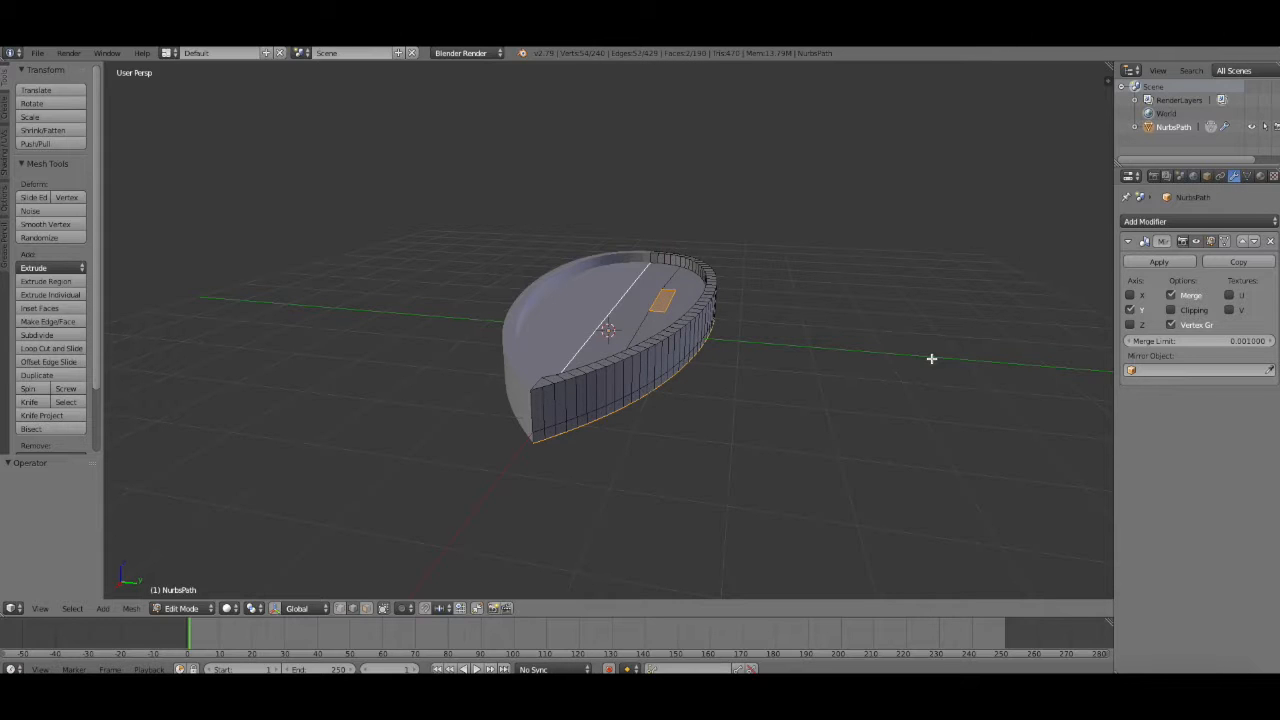
# - Apply the Mirror modifier to the body in Object Mode and return to Edit Mode
pyautogui.click(181, 609)
pyautogui.click(185, 581)
pyautogui.moveTo(826, 317); pyautogui.dragTo(795, 284, button='middle')
pyautogui.click(1182, 263)
pyautogui.click(215, 608)
pyautogui.click(220, 580)
pyautogui.scroll(2, 654, 431)
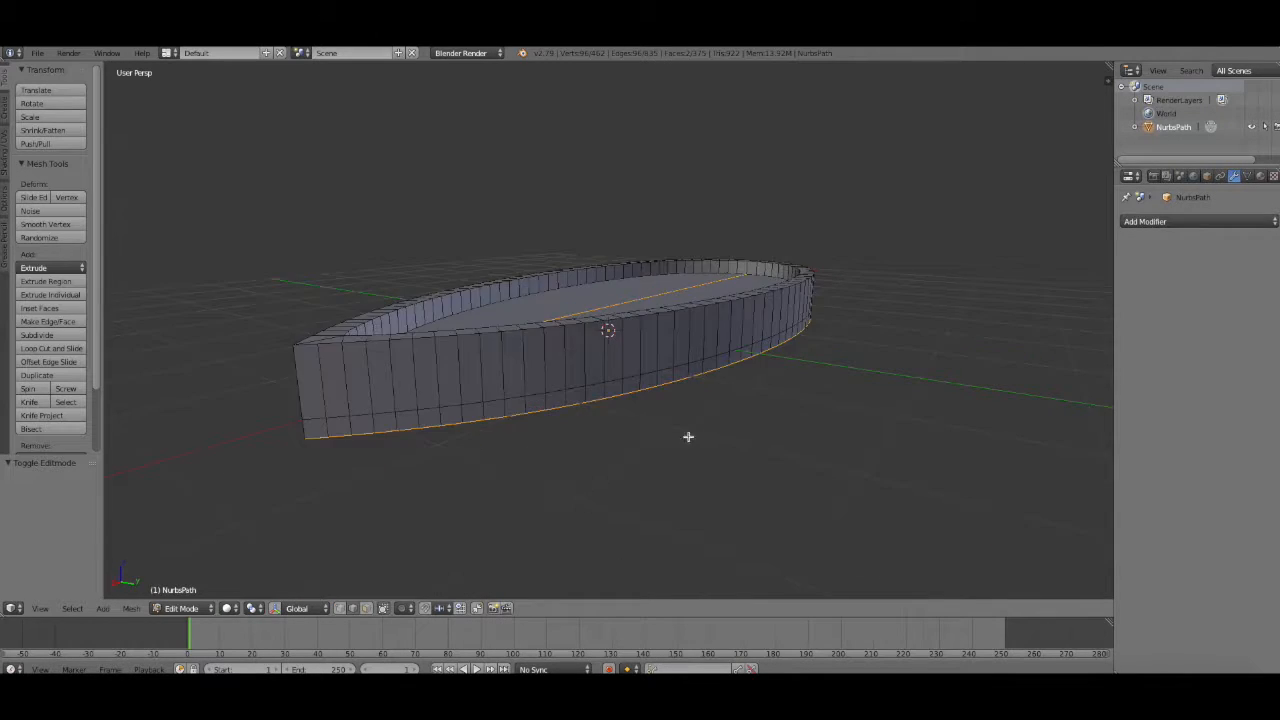
# - In face selection mode, delete the two large bottom faces and the narrow face along the bottom's centre line
pyautogui.moveTo(654, 431); pyautogui.dragTo(687, 399, button='middle')
pyautogui.click(366, 611)
pyautogui.rightClick(521, 353)
pyautogui.keyDown('shift'); pyautogui.rightClick(568, 267); pyautogui.keyUp('shift')
pyautogui.press('x')
pyautogui.click(505, 459)
pyautogui.rightClick(477, 253)
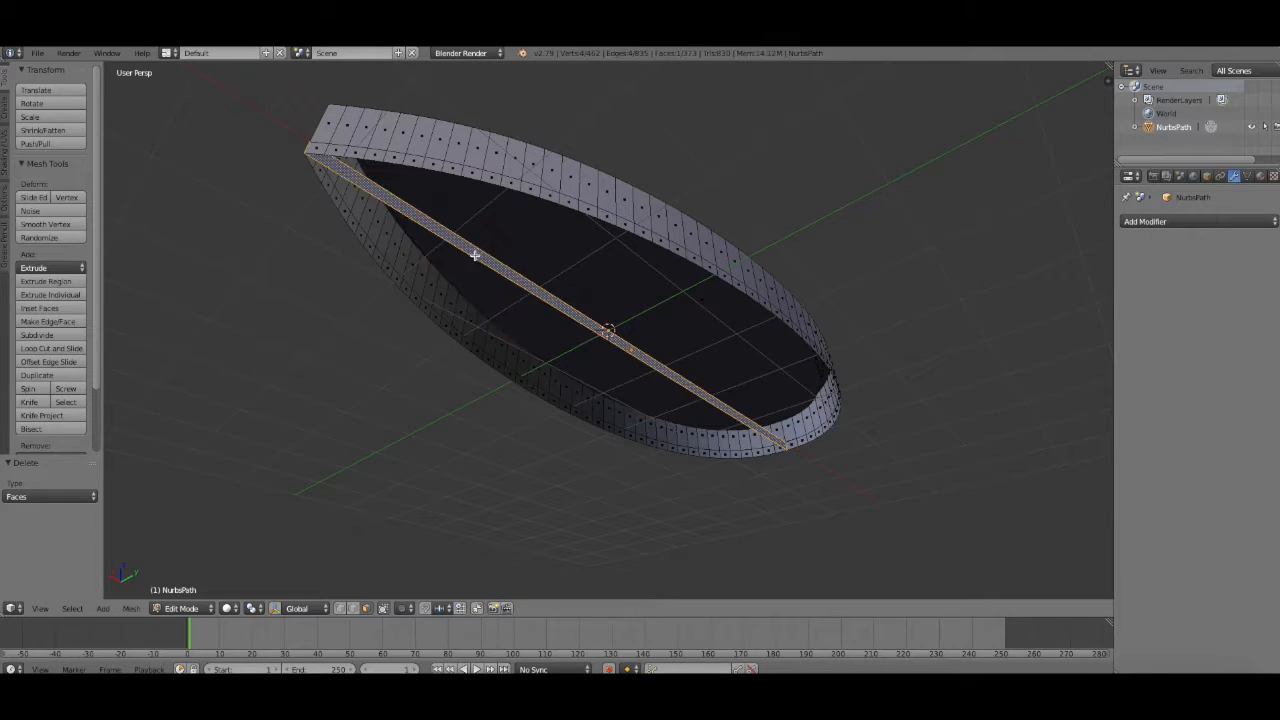
pyautogui.press('x')
pyautogui.click(386, 437)
# - In vertex selection mode, select the entire bottom outline of the hull and fill it with a single face
pyautogui.click(366, 609)
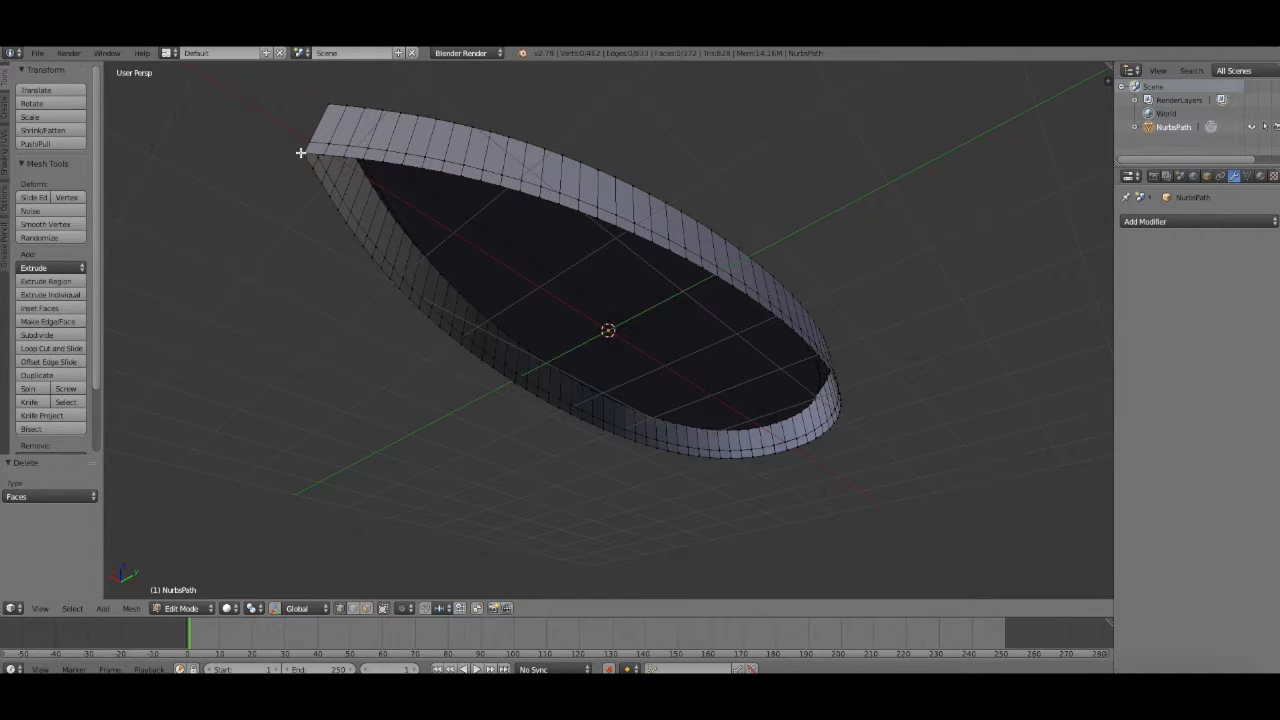
pyautogui.keyDown('ctrl'); pyautogui.rightClick(324, 184); pyautogui.keyUp('ctrl')
pyautogui.keyDown('ctrl'); pyautogui.rightClick(719, 271); pyautogui.keyUp('ctrl')
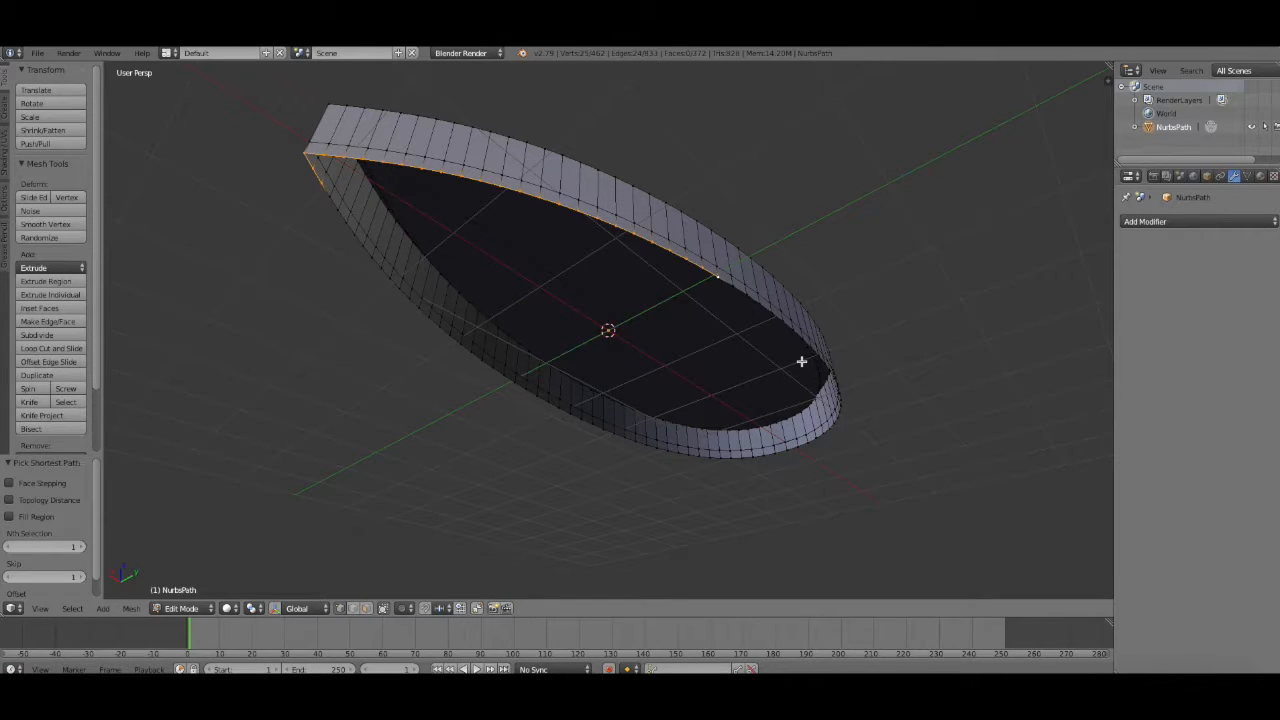
pyautogui.keyDown('ctrl'); pyautogui.rightClick(730, 456); pyautogui.keyUp('ctrl')
pyautogui.keyDown('ctrl'); pyautogui.rightClick(499, 371); pyautogui.keyUp('ctrl')
pyautogui.keyDown('ctrl'); pyautogui.rightClick(321, 187); pyautogui.keyUp('ctrl')
pyautogui.press('f')
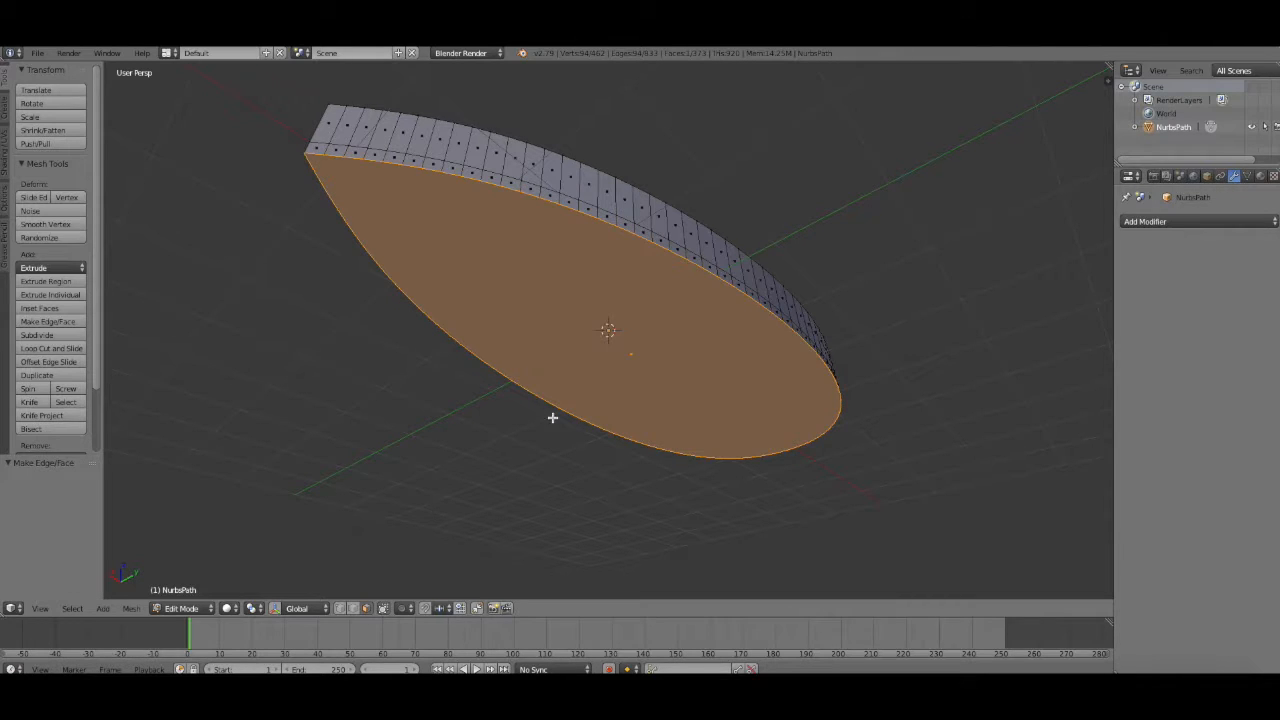
# - Scale the new bottom face uniformly to about 0.970
pyautogui.moveTo(833, 380); pyautogui.dragTo(831, 407, button='middle')
pyautogui.press('s')
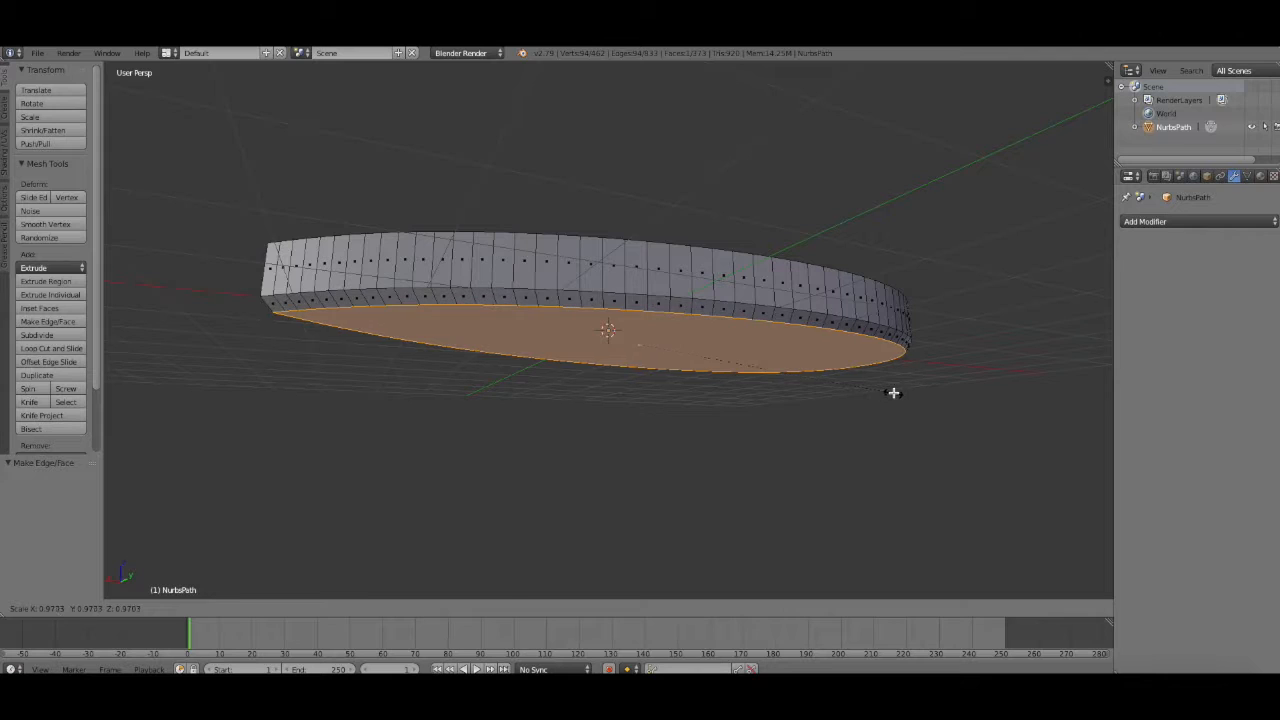
pyautogui.click(894, 391)
# - Extrude the bottom face downward and scale the extruded face uniformly to about 0.839
pyautogui.moveTo(757, 434); pyautogui.dragTo(917, 426, button='middle')
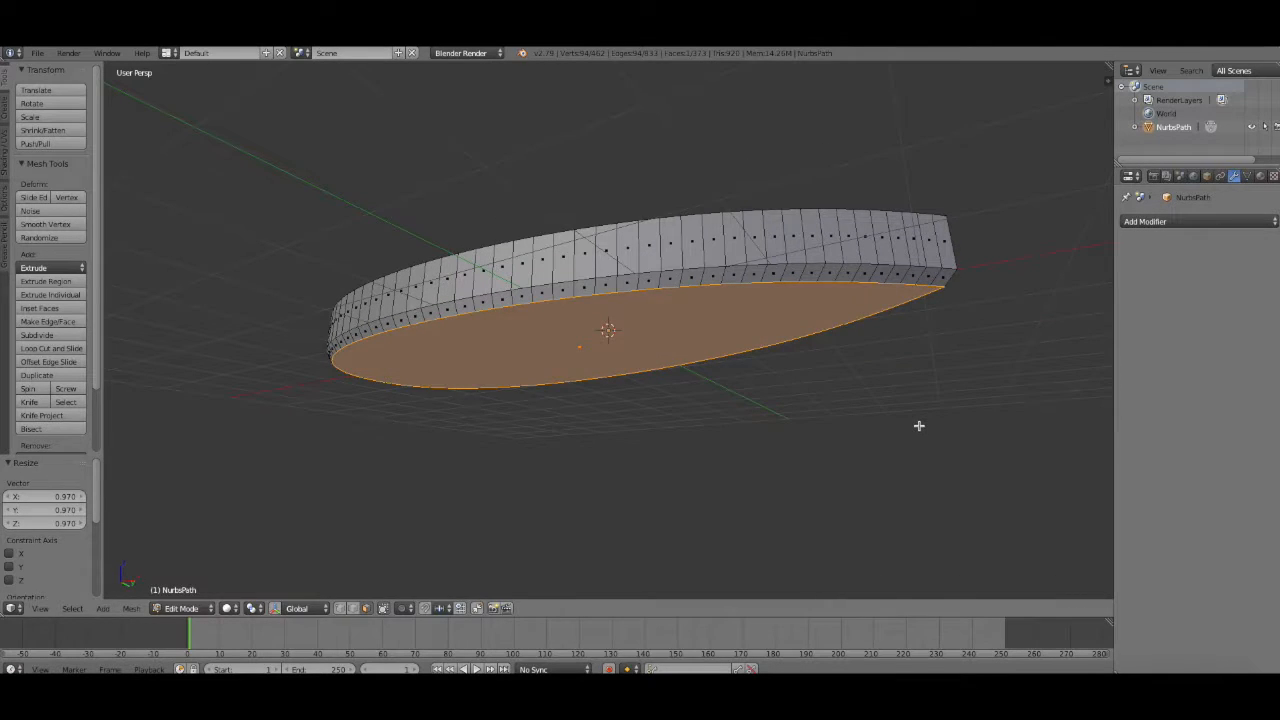
pyautogui.press('e')
pyautogui.click(926, 434)
pyautogui.press('s')
pyautogui.click(900, 412)
pyautogui.moveTo(908, 409); pyautogui.dragTo(862, 495, button='middle')
pyautogui.moveTo(415, 591); pyautogui.dragTo(928, 441, button='middle')
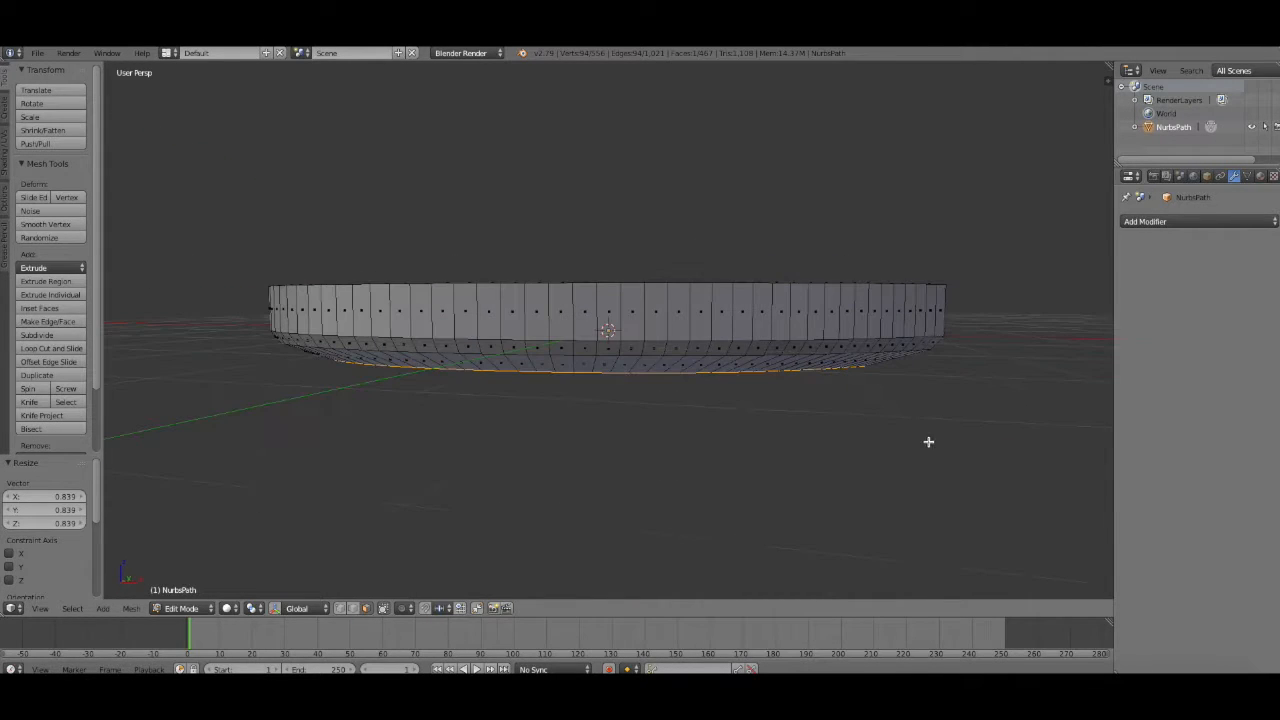
# - Select the vertical edge at the bow tip and raise it about 0.179 along Z using proportional editing with a small influence radius
pyautogui.moveTo(953, 331); pyautogui.dragTo(958, 425, button='middle')
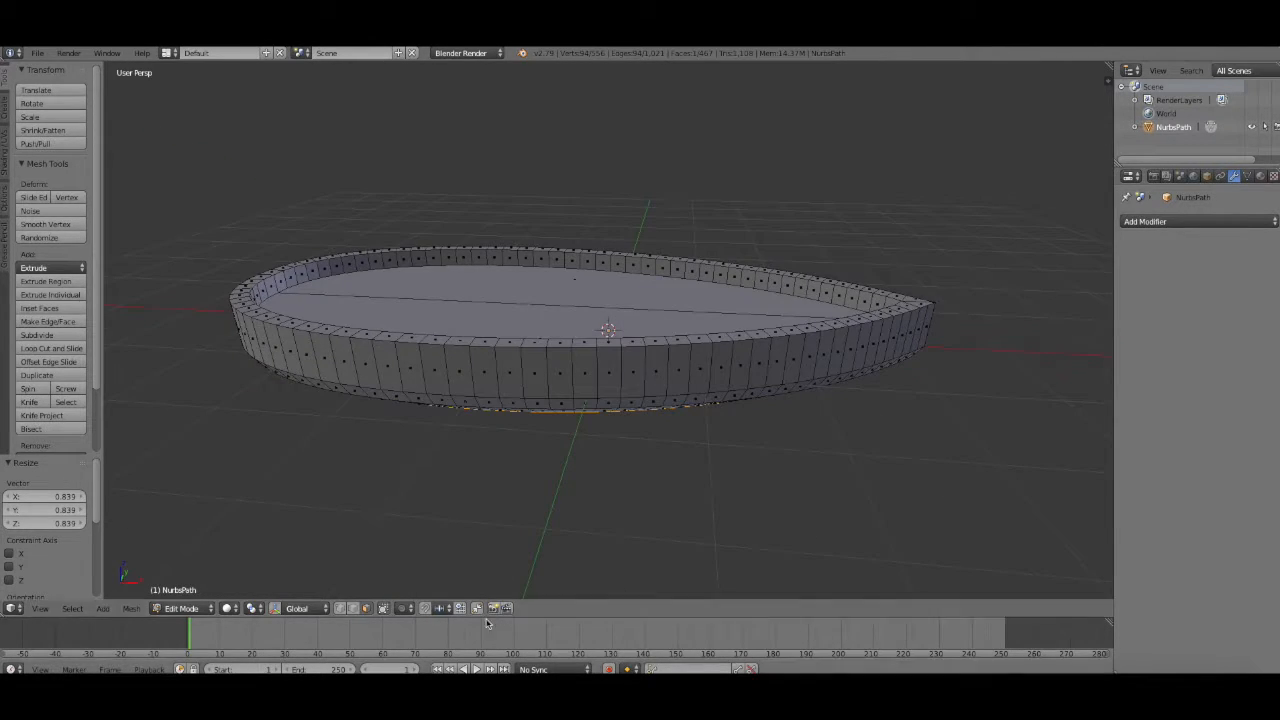
pyautogui.click(354, 610)
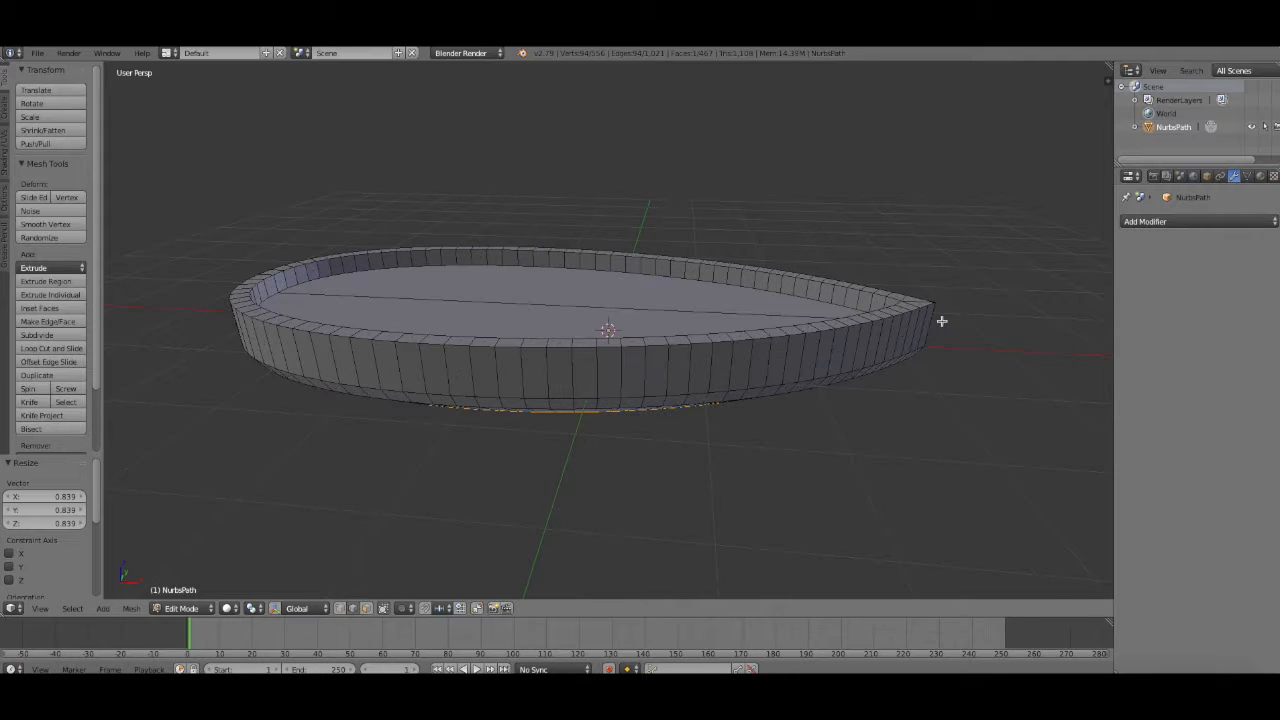
pyautogui.rightClick(938, 322)
pyautogui.click(403, 608)
pyautogui.click(428, 546)
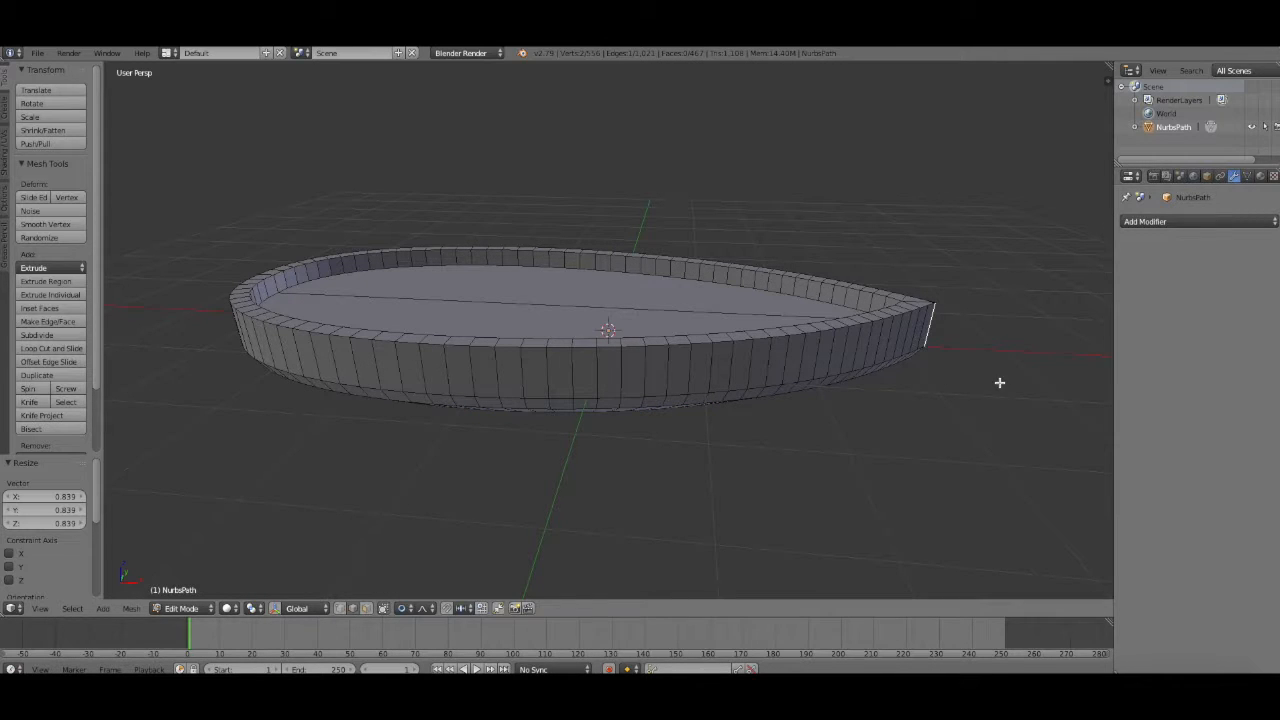
pyautogui.press('g')
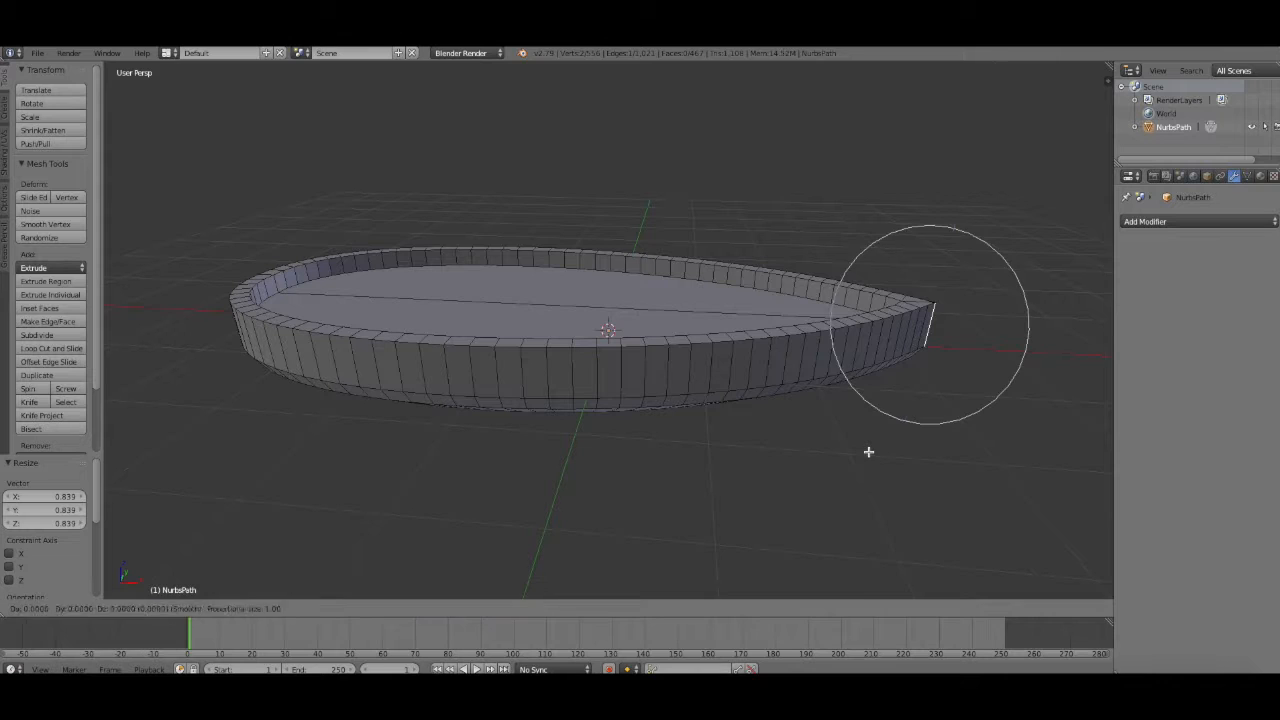
pyautogui.press('z')
pyautogui.scroll(-7, 886, 426)
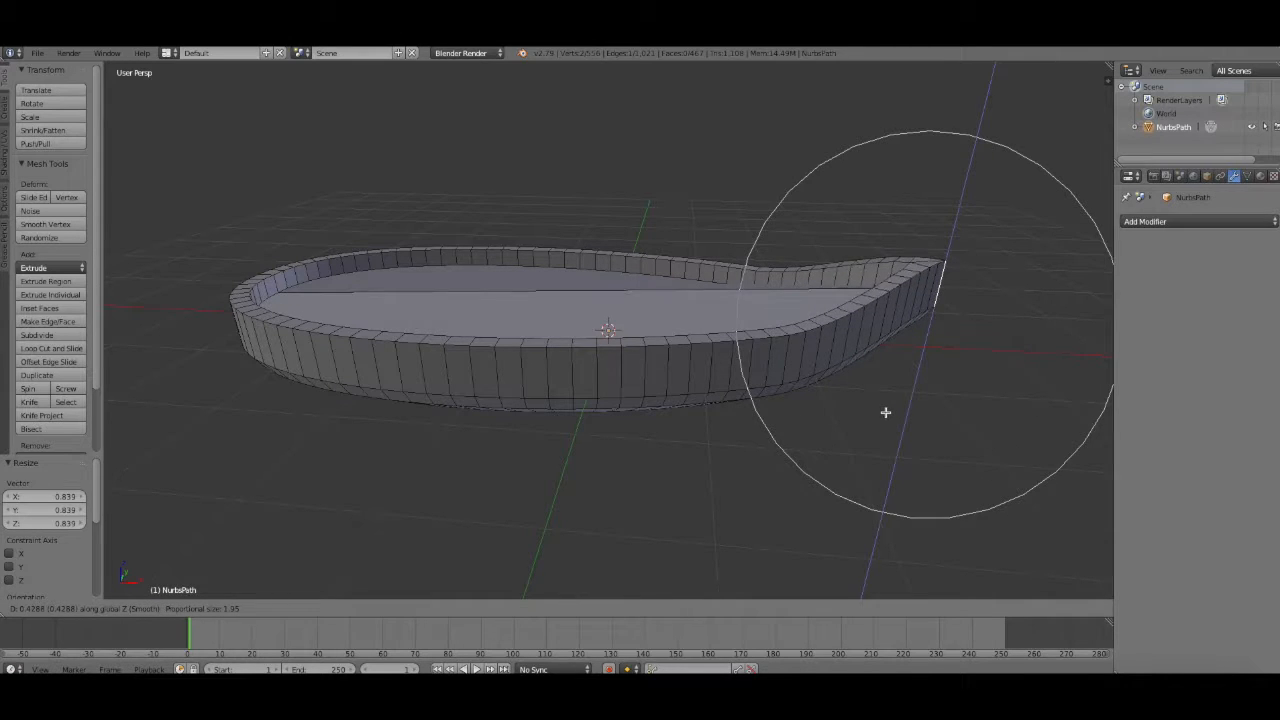
pyautogui.scroll(13, 887, 414)
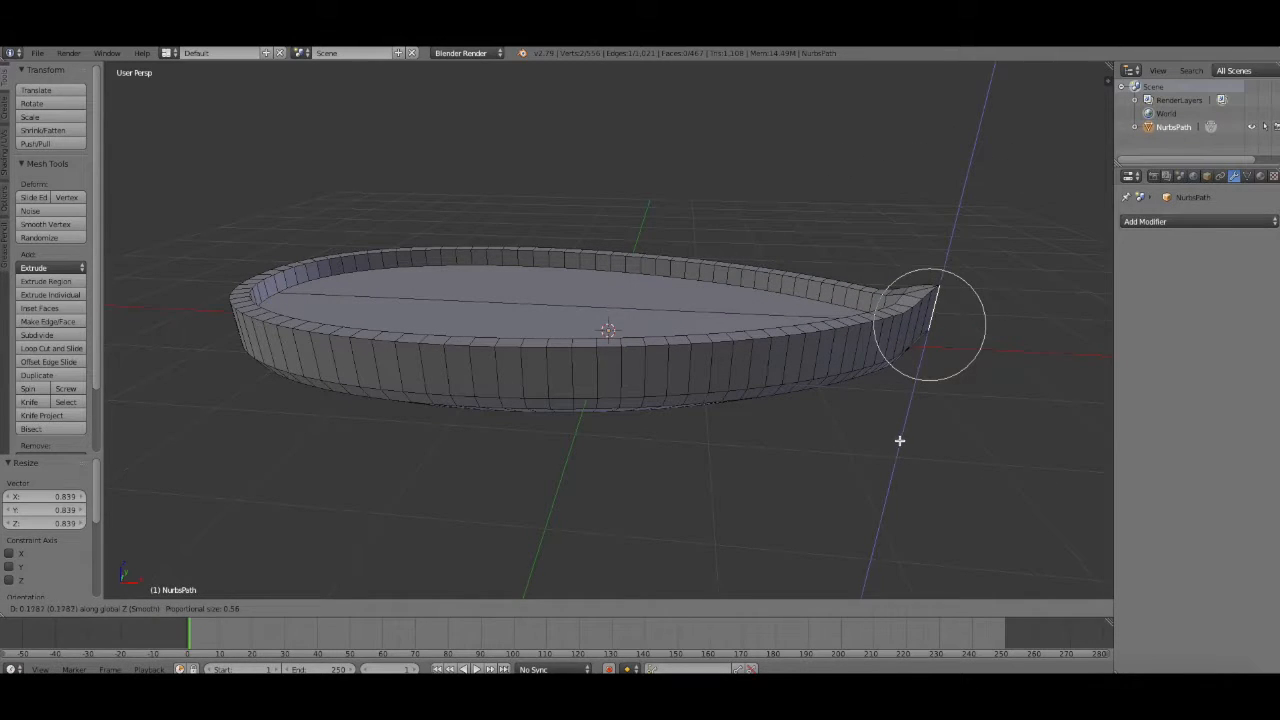
pyautogui.click(903, 437)
# - In face selection mode, delete the two deck faces inside the rim and switch to vertex selection mode
pyautogui.moveTo(943, 434); pyautogui.dragTo(469, 460, button='middle')
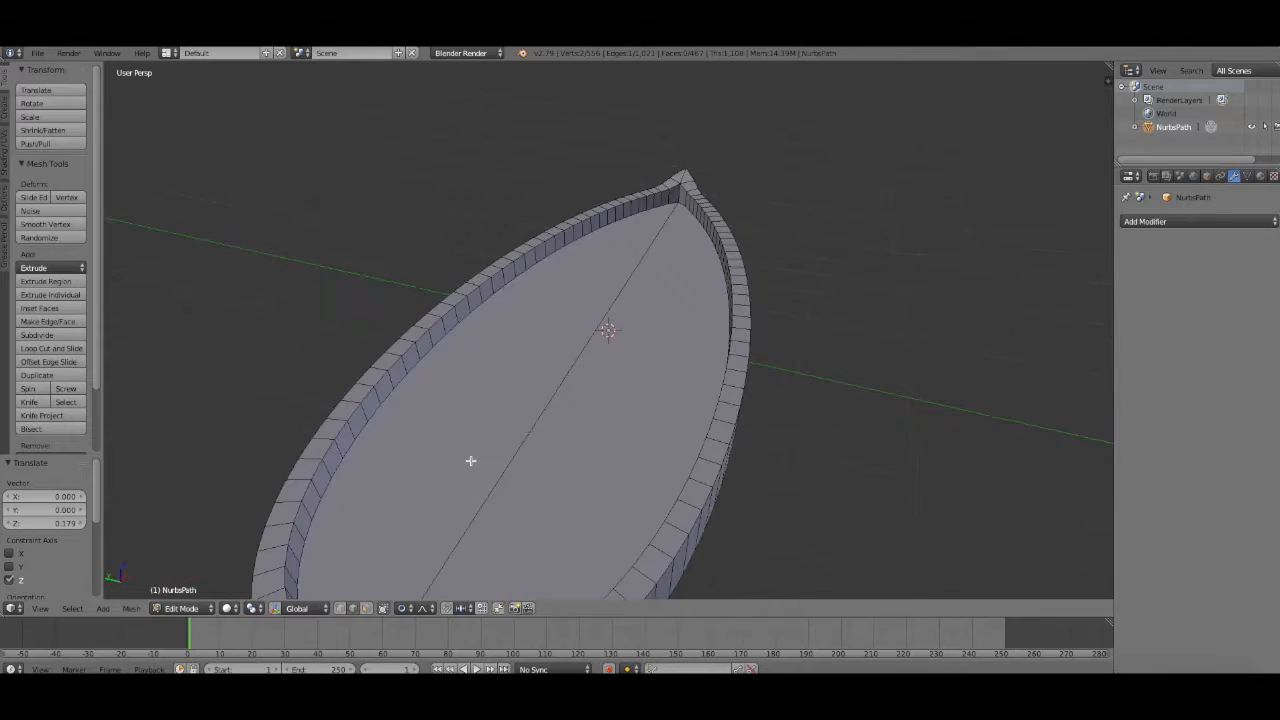
pyautogui.moveTo(574, 449); pyautogui.dragTo(503, 557, button='middle')
pyautogui.press('3')
pyautogui.rightClick(619, 384)
pyautogui.press('x')
pyautogui.click(777, 495)
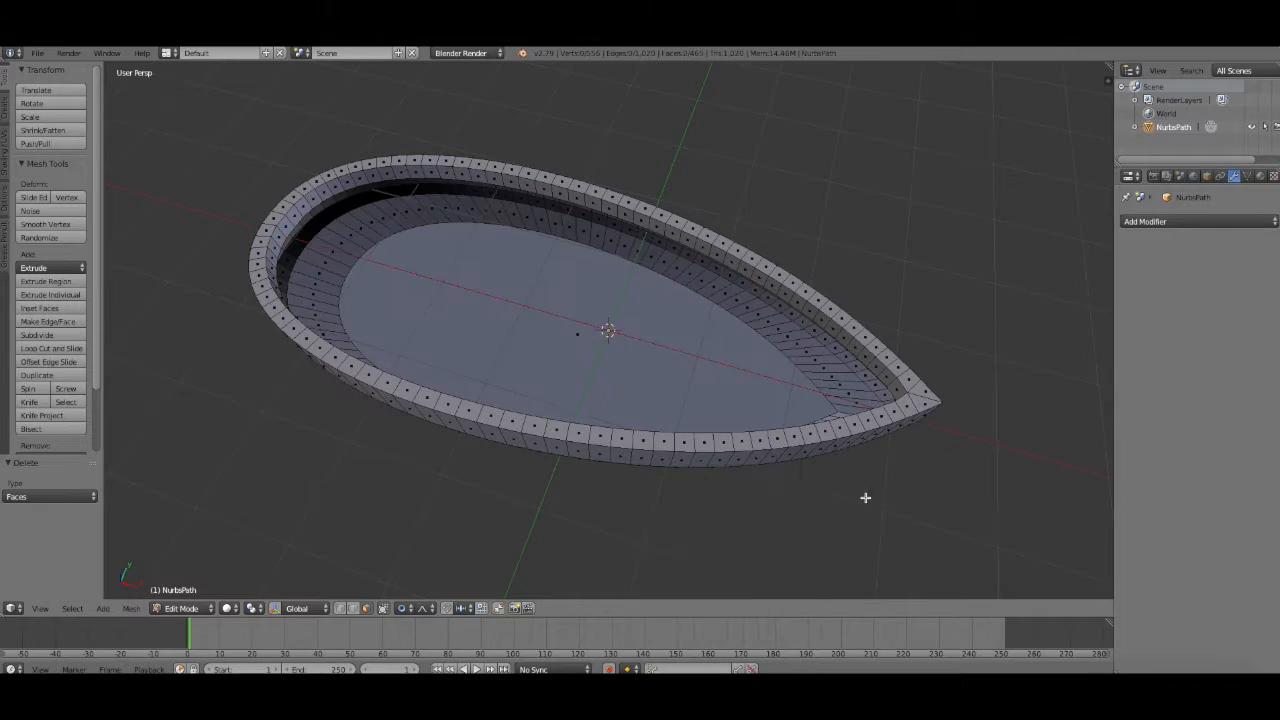
pyautogui.click(341, 608)
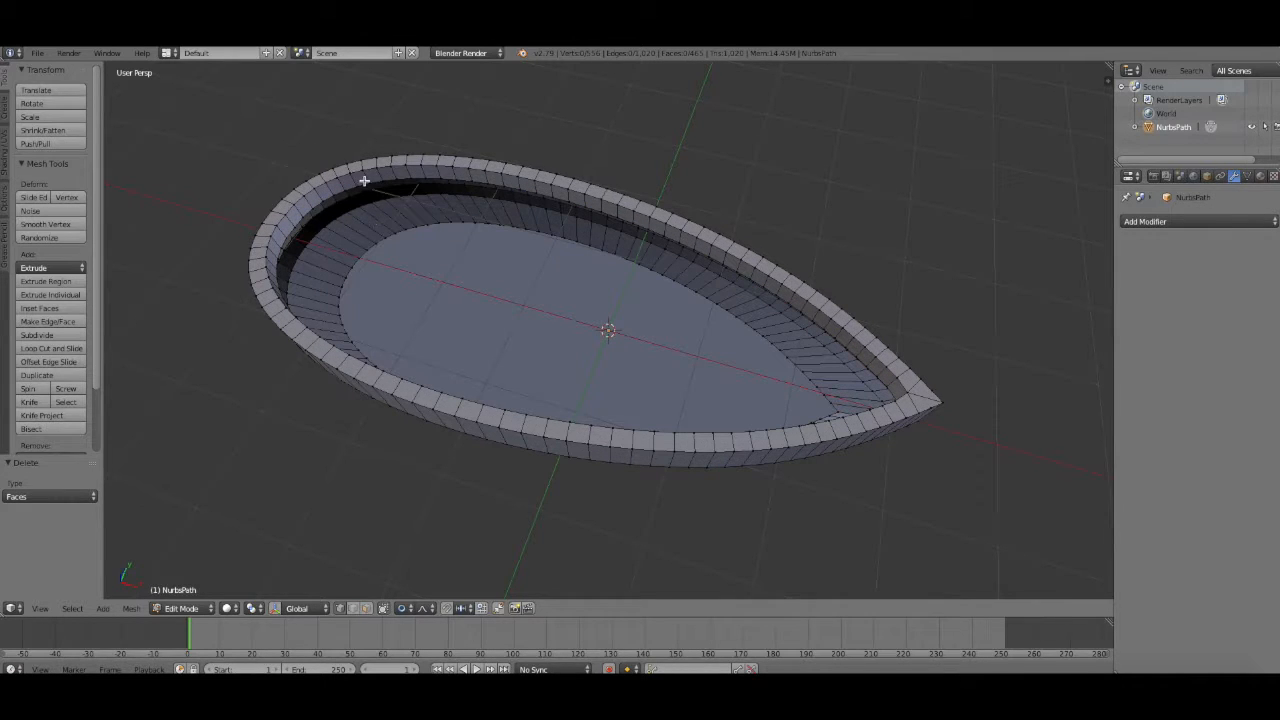
pyautogui.keyDown('ctrl'); pyautogui.rightClick(775, 287); pyautogui.keyUp('ctrl')
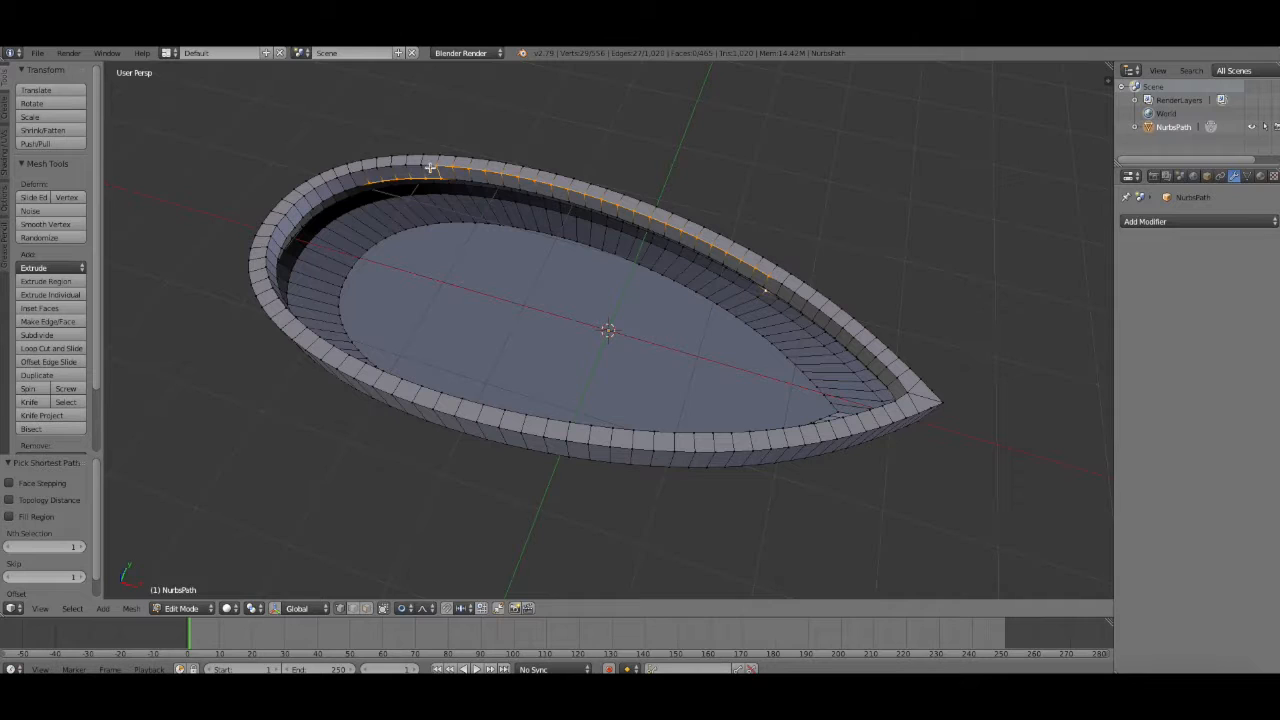
pyautogui.keyDown('shift'); pyautogui.rightClick(384, 183); pyautogui.keyUp('shift')
pyautogui.keyDown('shift'); pyautogui.rightClick(397, 181); pyautogui.keyUp('shift')
pyautogui.press('a')
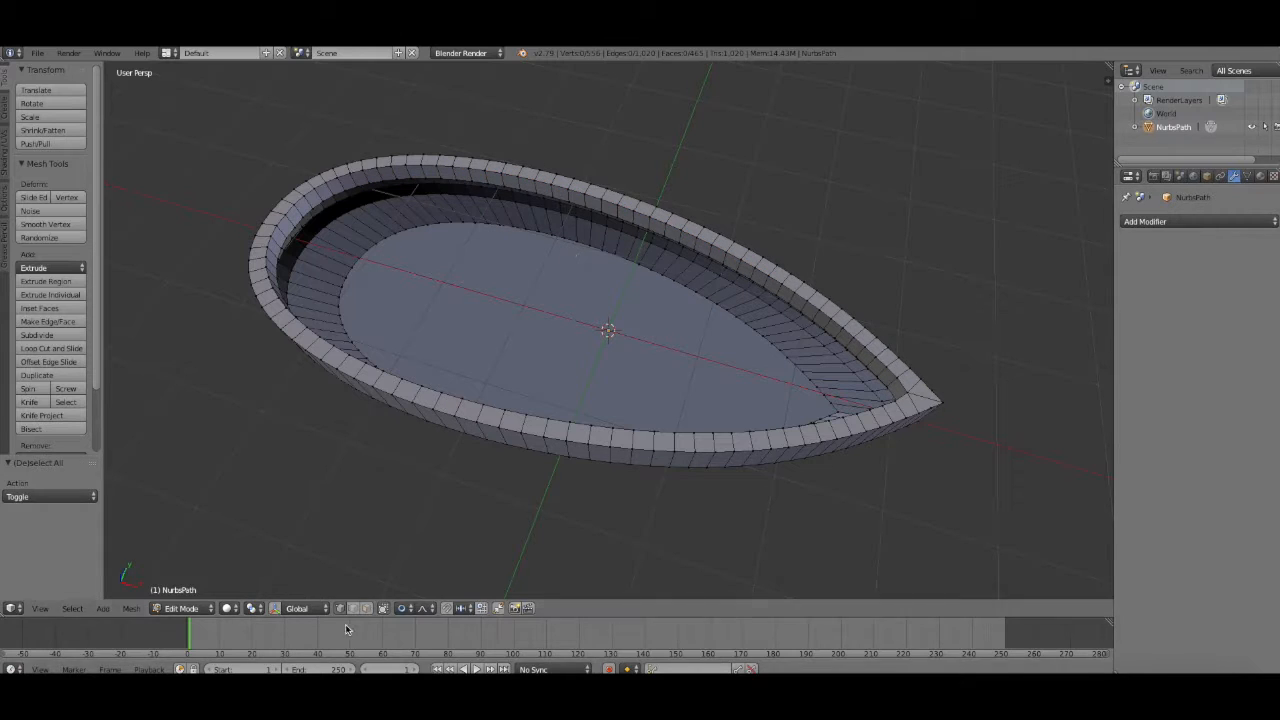
# - Select the whole lower inner outline of the rim and fill it with a single deck face
pyautogui.keyDown('ctrl'); pyautogui.rightClick(682, 245); pyautogui.keyUp('ctrl')
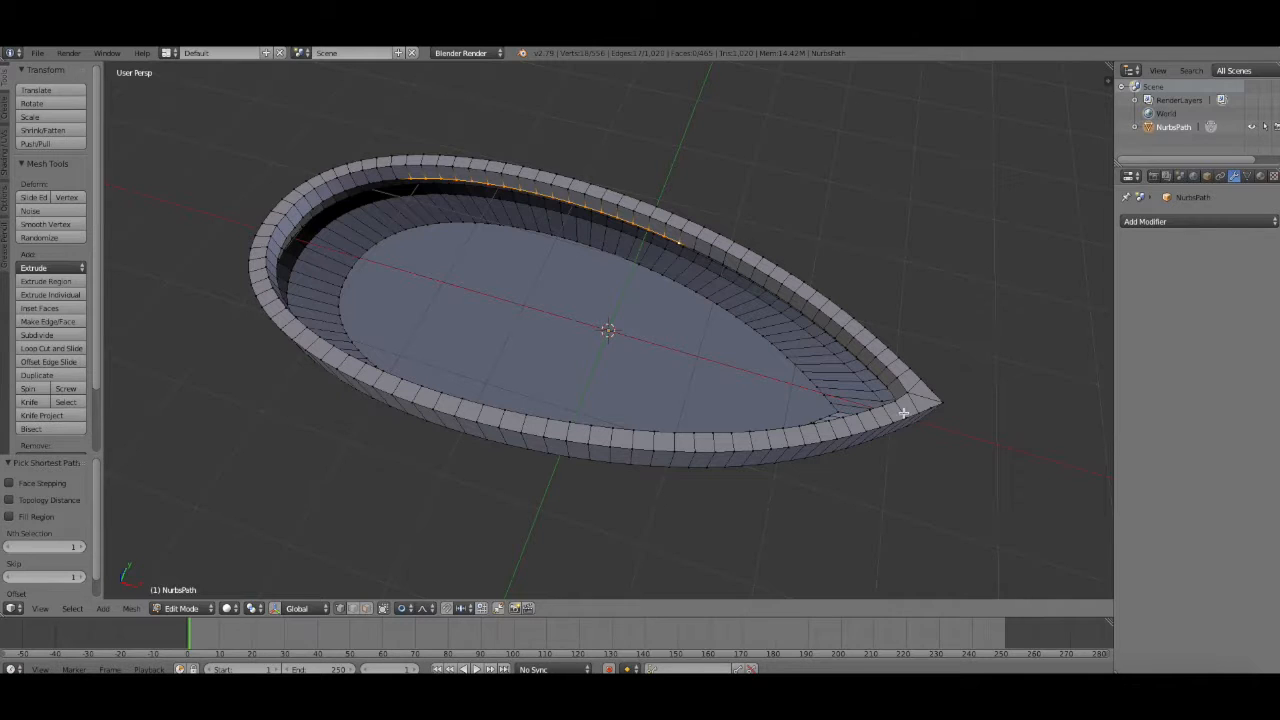
pyautogui.keyDown('ctrl'); pyautogui.rightClick(310, 232); pyautogui.keyUp('ctrl')
pyautogui.moveTo(964, 494); pyautogui.dragTo(732, 425, button='middle')
pyautogui.keyDown('ctrl'); pyautogui.rightClick(522, 263); pyautogui.keyUp('ctrl')
pyautogui.moveTo(958, 420); pyautogui.dragTo(762, 427, button='middle')
pyautogui.keyDown('ctrl'); pyautogui.rightClick(634, 190); pyautogui.keyUp('ctrl')
pyautogui.moveTo(860, 269); pyautogui.dragTo(582, 254, button='middle')
pyautogui.press('f')
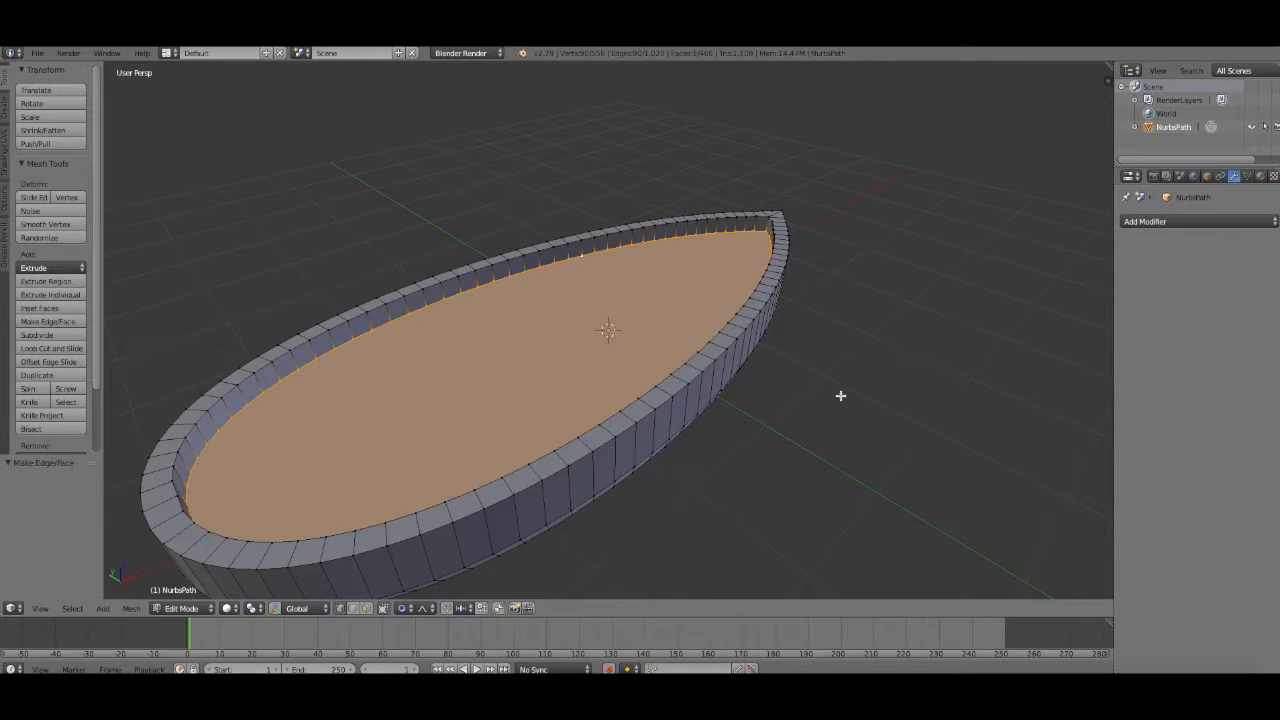
pyautogui.click(40, 608)
pyautogui.click(86, 531)
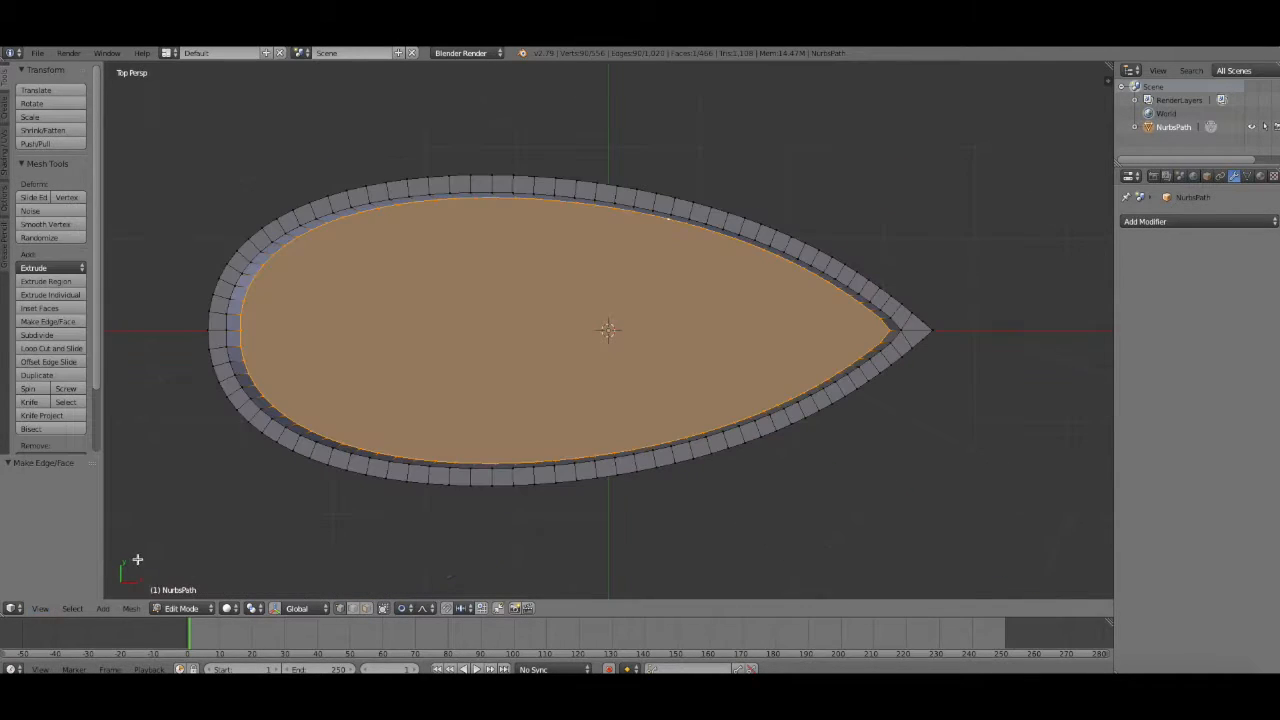
pyautogui.click(40, 608)
pyautogui.click(150, 448)
pyautogui.click(4, 95)
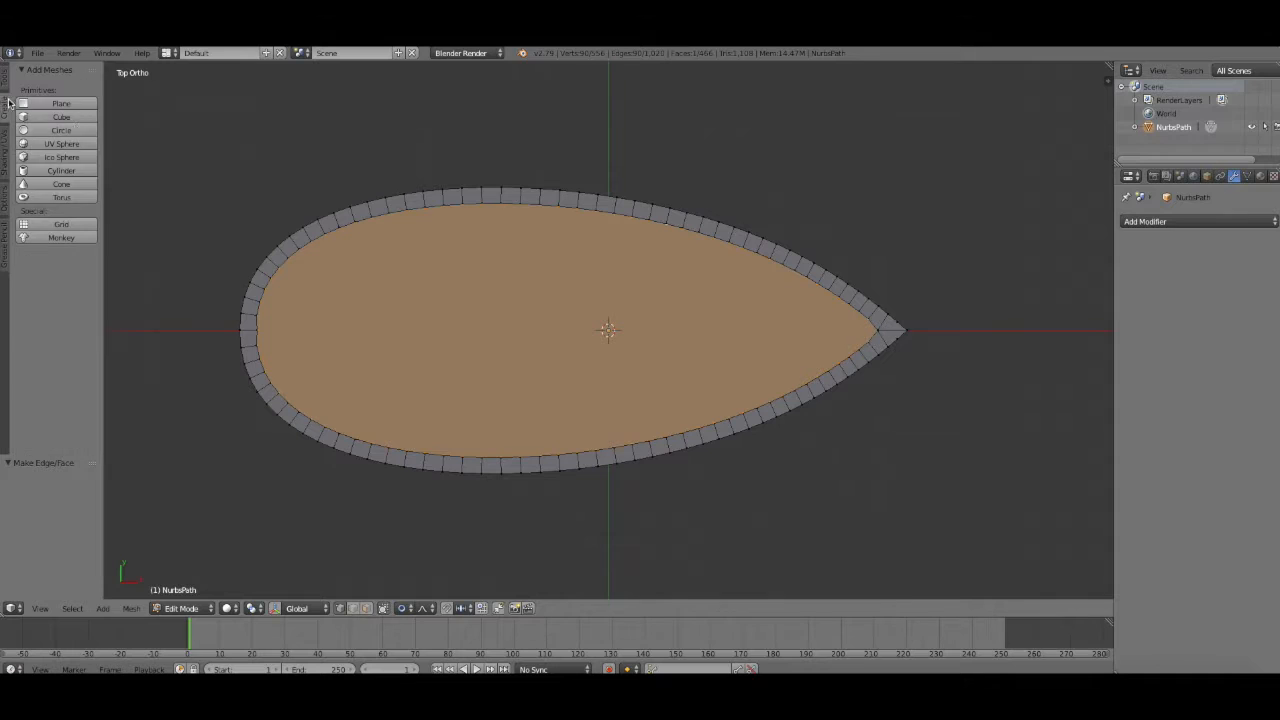
pyautogui.click(4, 80)
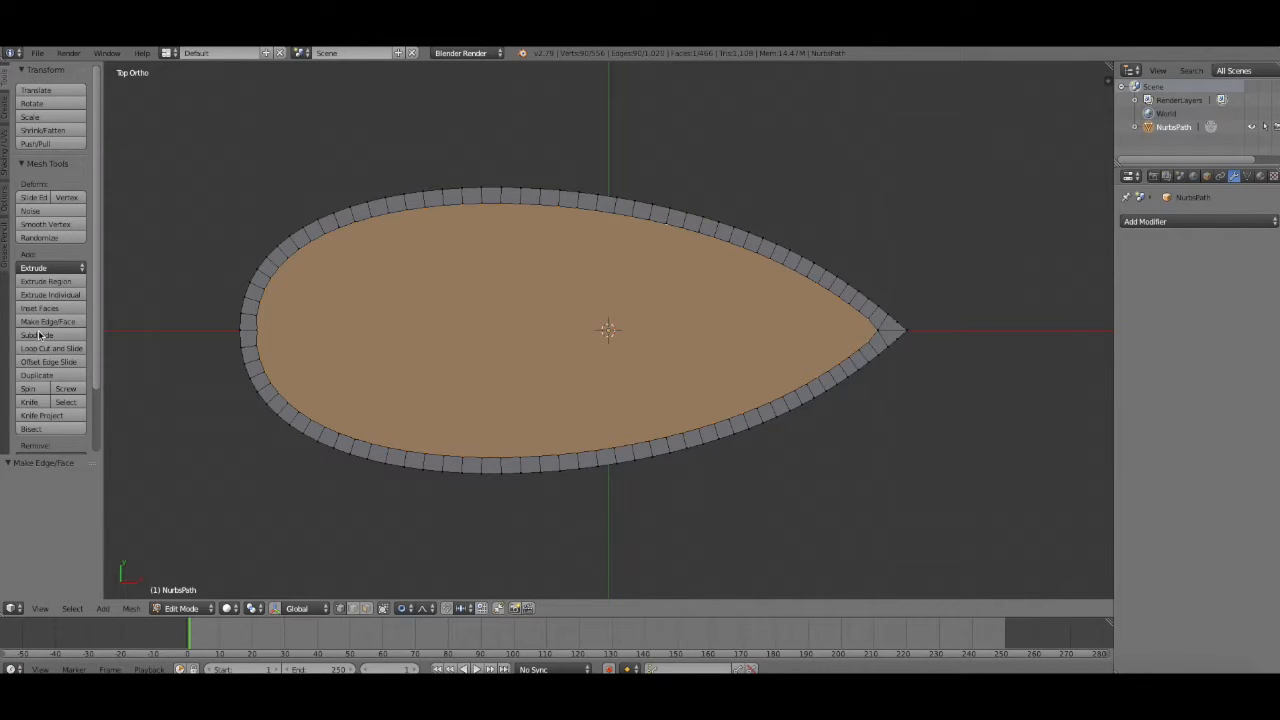
pyautogui.click(29, 402)
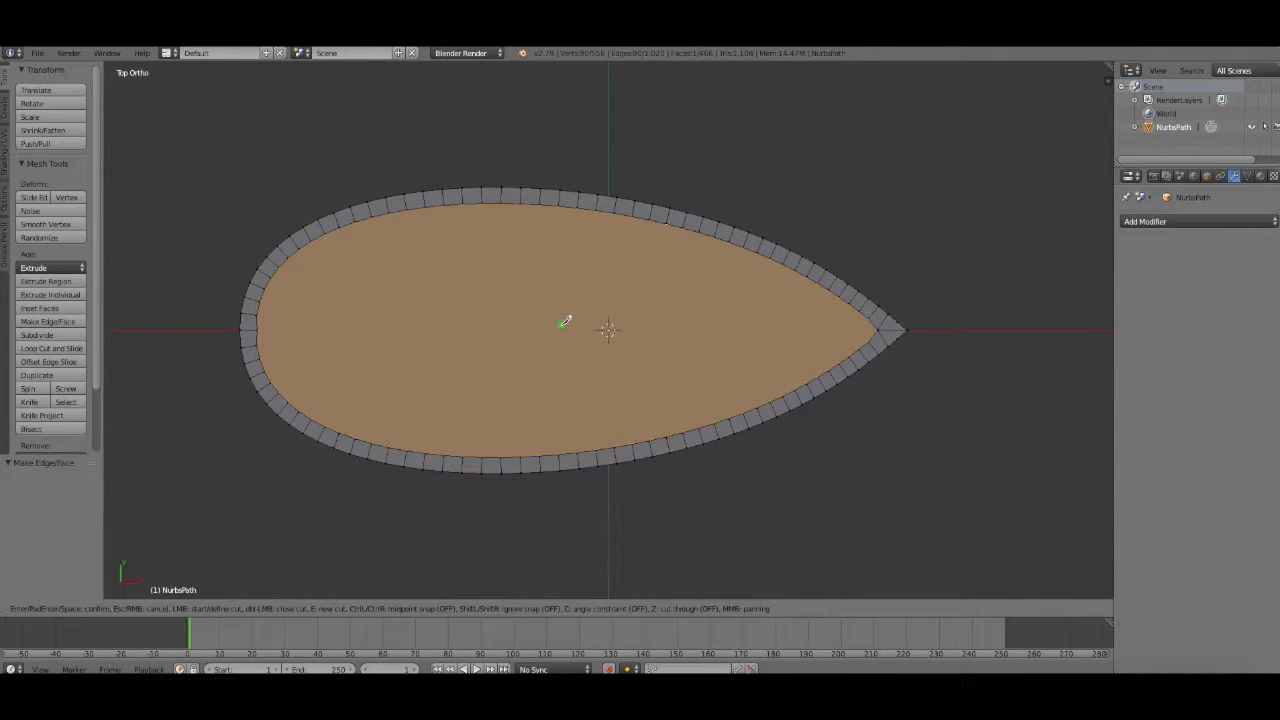
pyautogui.press('shift')
pyautogui.click(519, 321)
pyautogui.press('c')
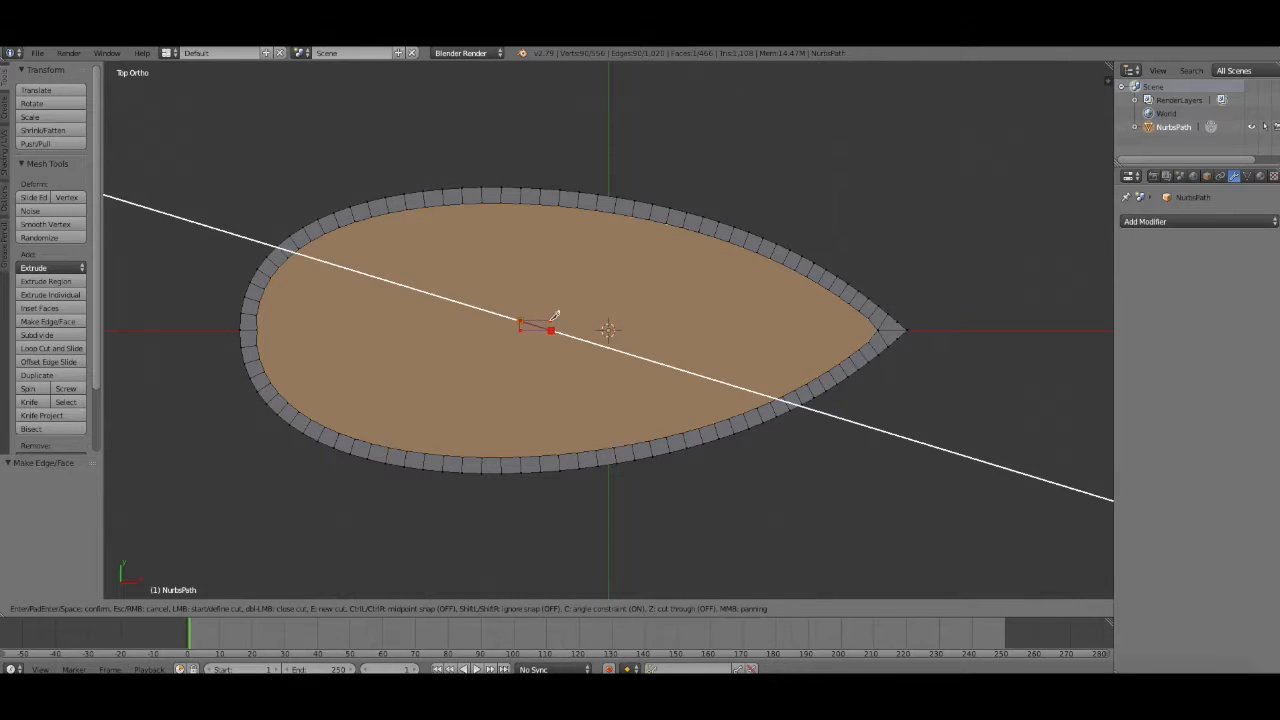
pyautogui.press('Escape')
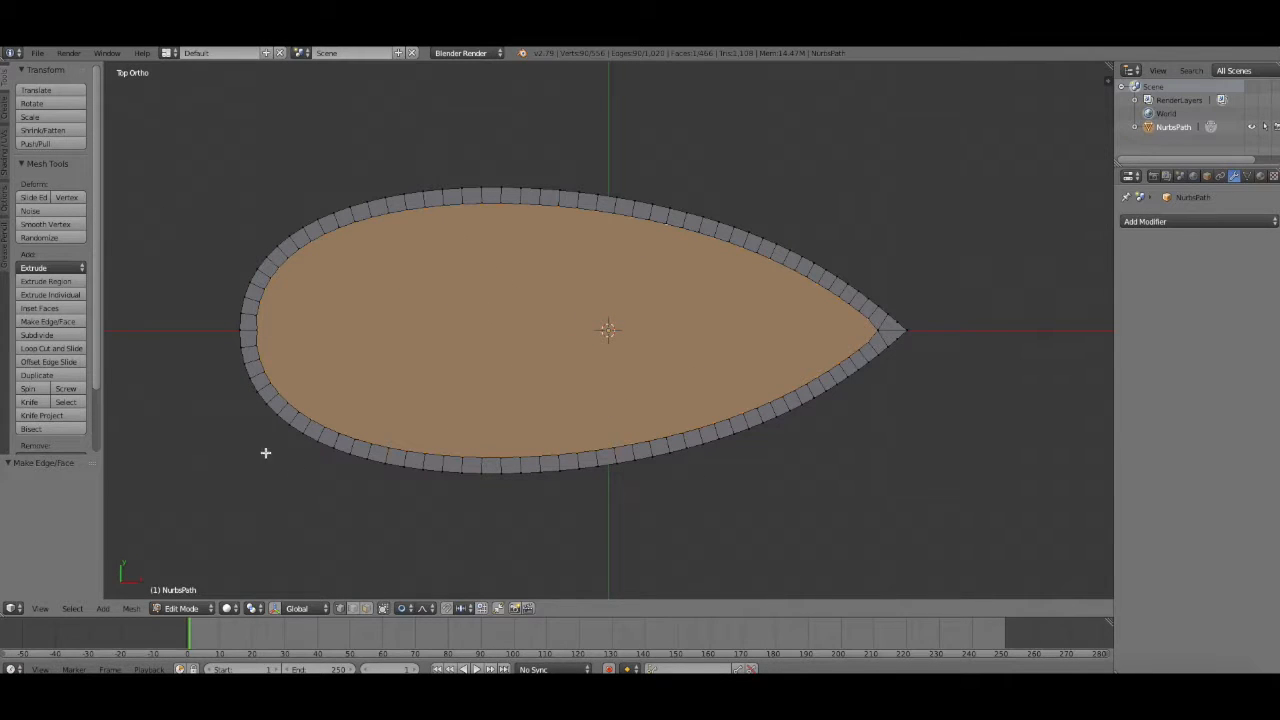
pyautogui.moveTo(273, 477); pyautogui.dragTo(300, 390, button='middle')
pyautogui.click(40, 608)
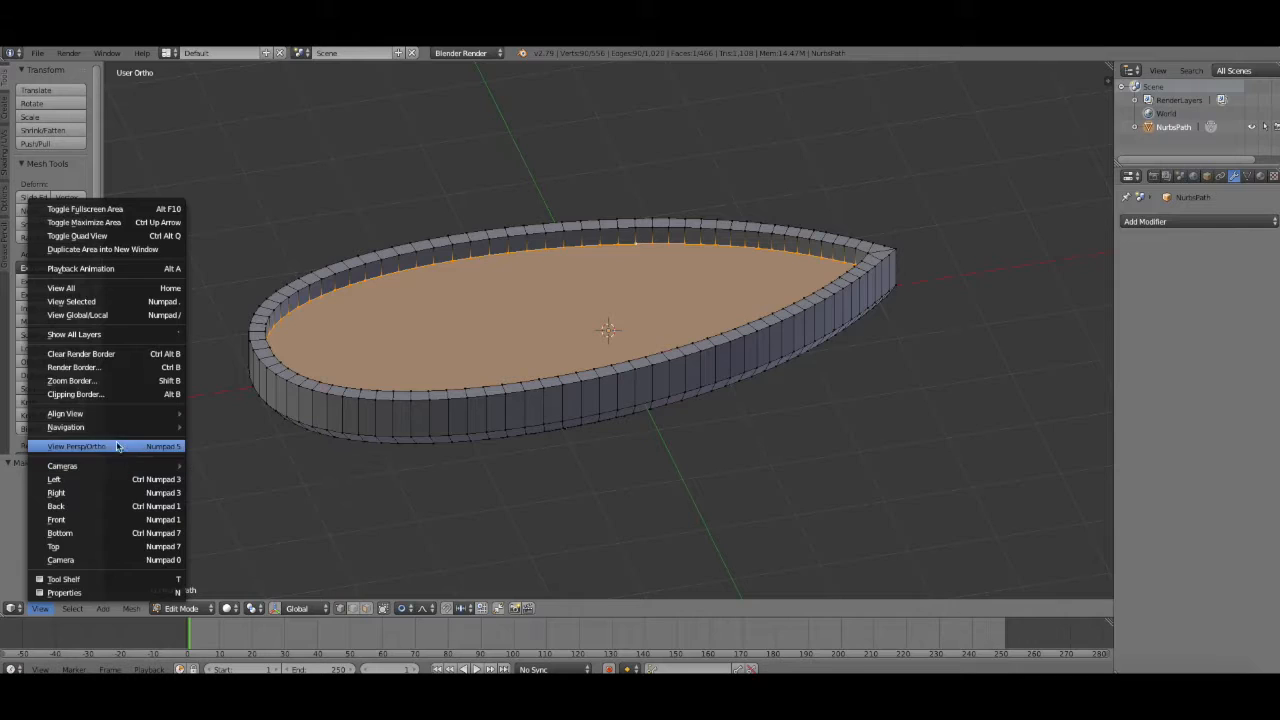
pyautogui.click(124, 450)
pyautogui.moveTo(589, 517); pyautogui.dragTo(687, 503, button='middle')
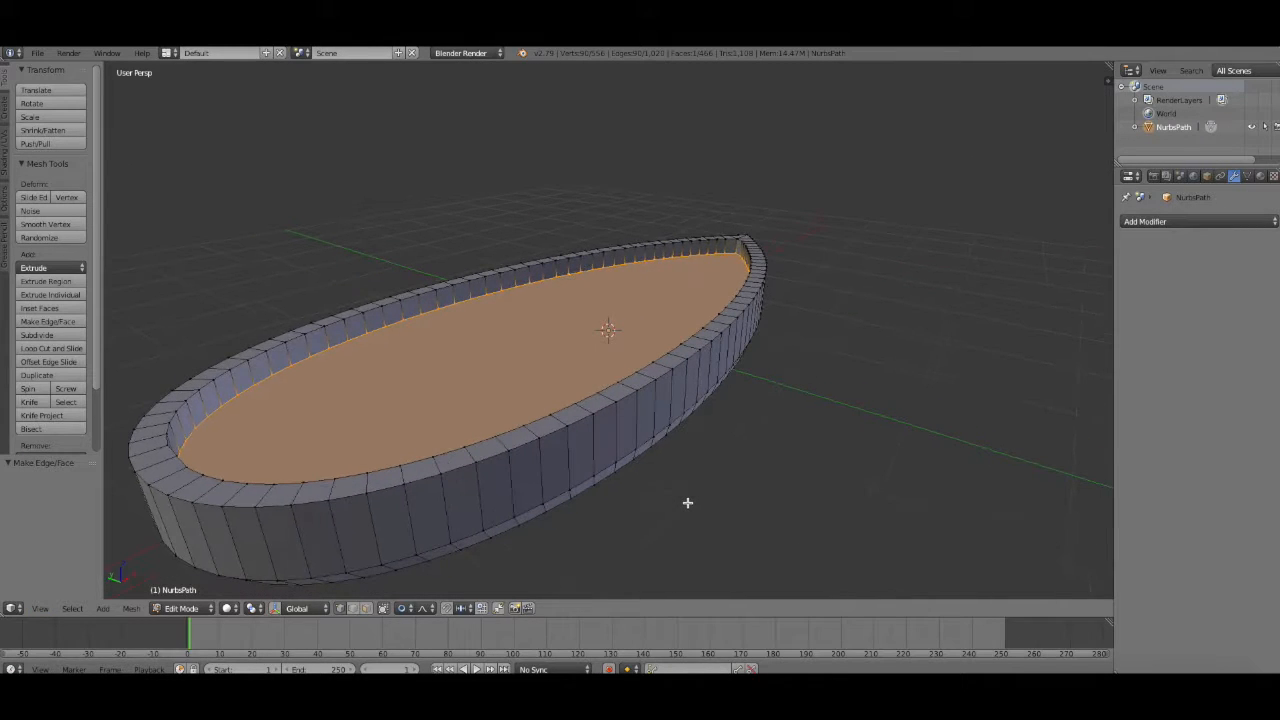
# - In Object Mode, add a mesh circle with 6 vertices and the Ngon fill type
pyautogui.click(181, 608)
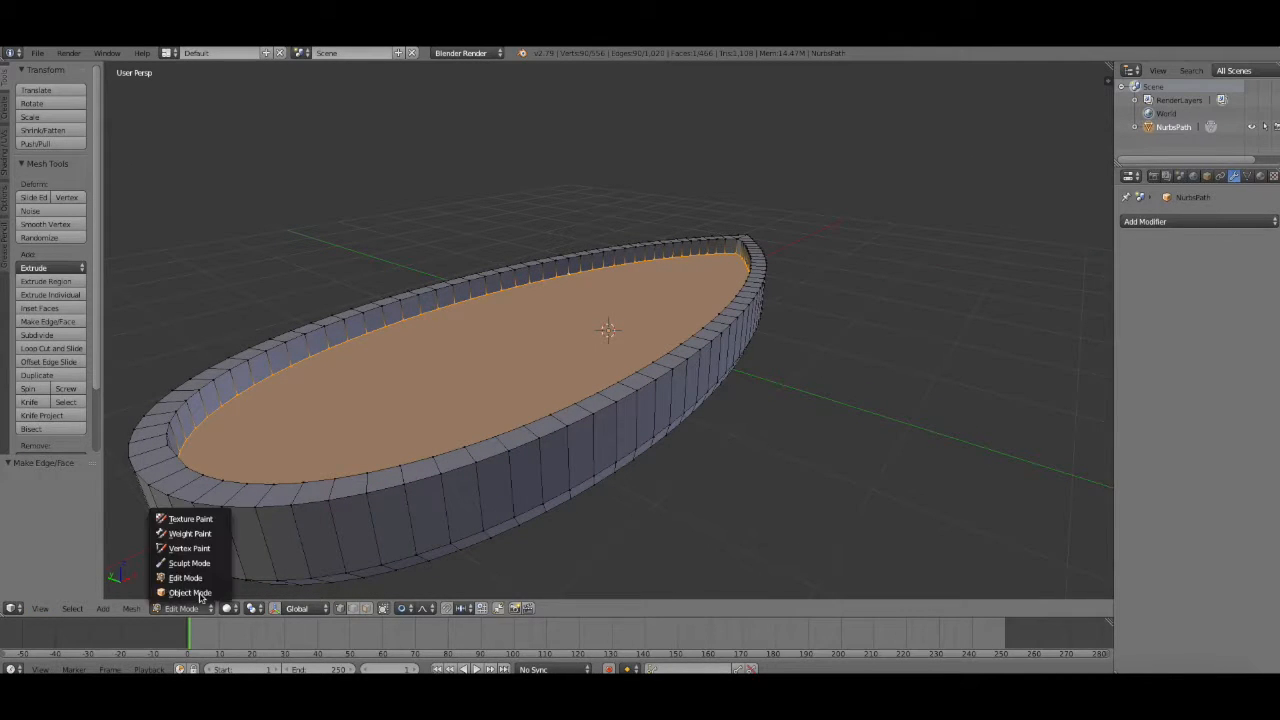
pyautogui.click(212, 588)
pyautogui.click(7, 114)
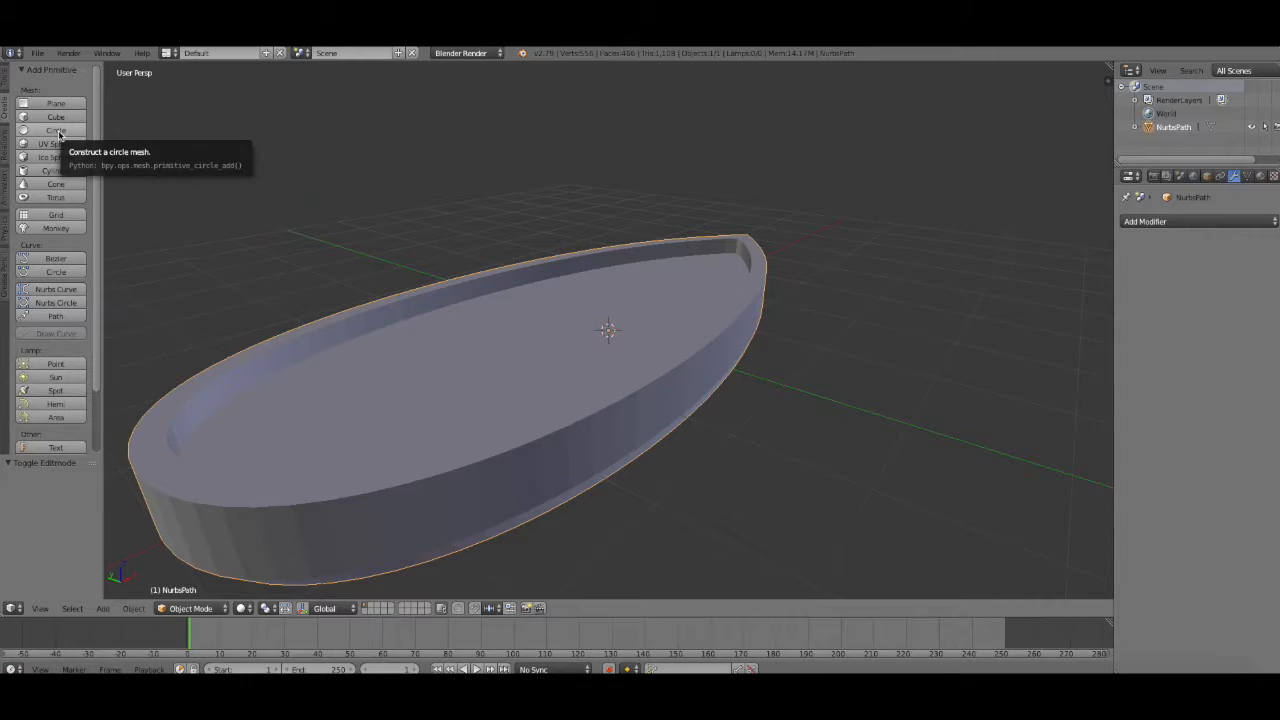
pyautogui.click(56, 130)
pyautogui.click(45, 496)
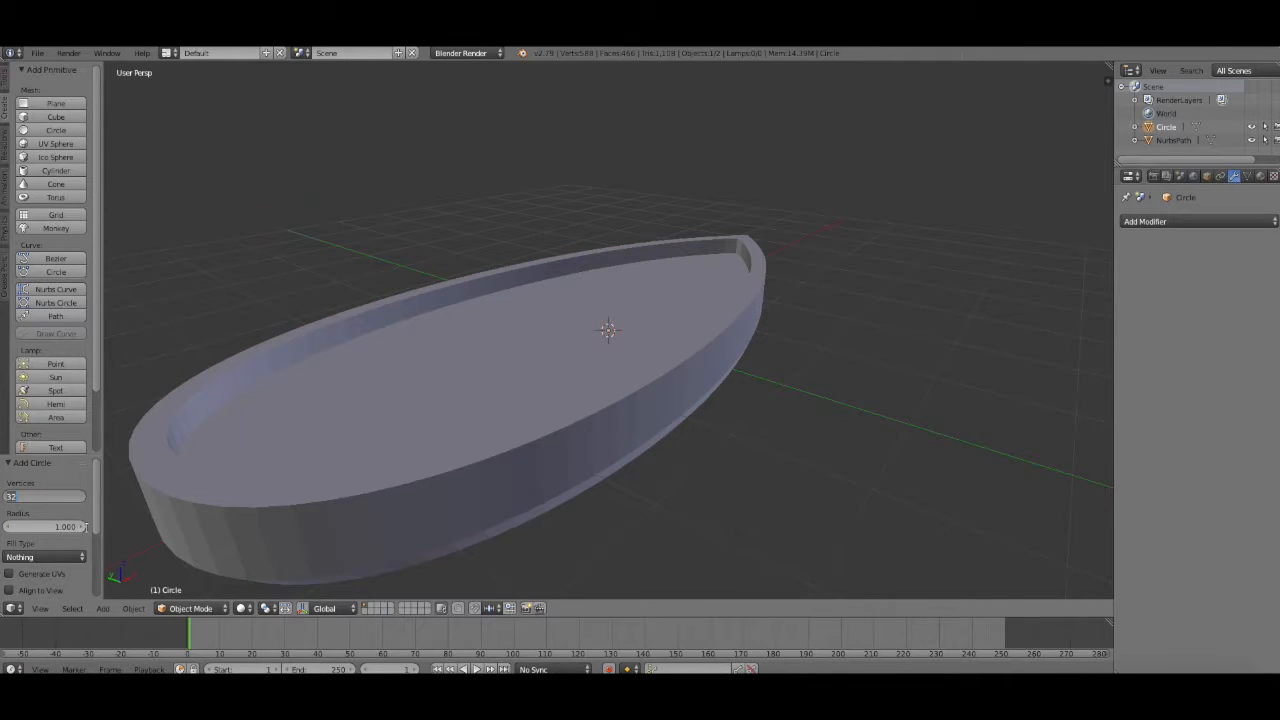
pyautogui.write('6')
pyautogui.press('Return')
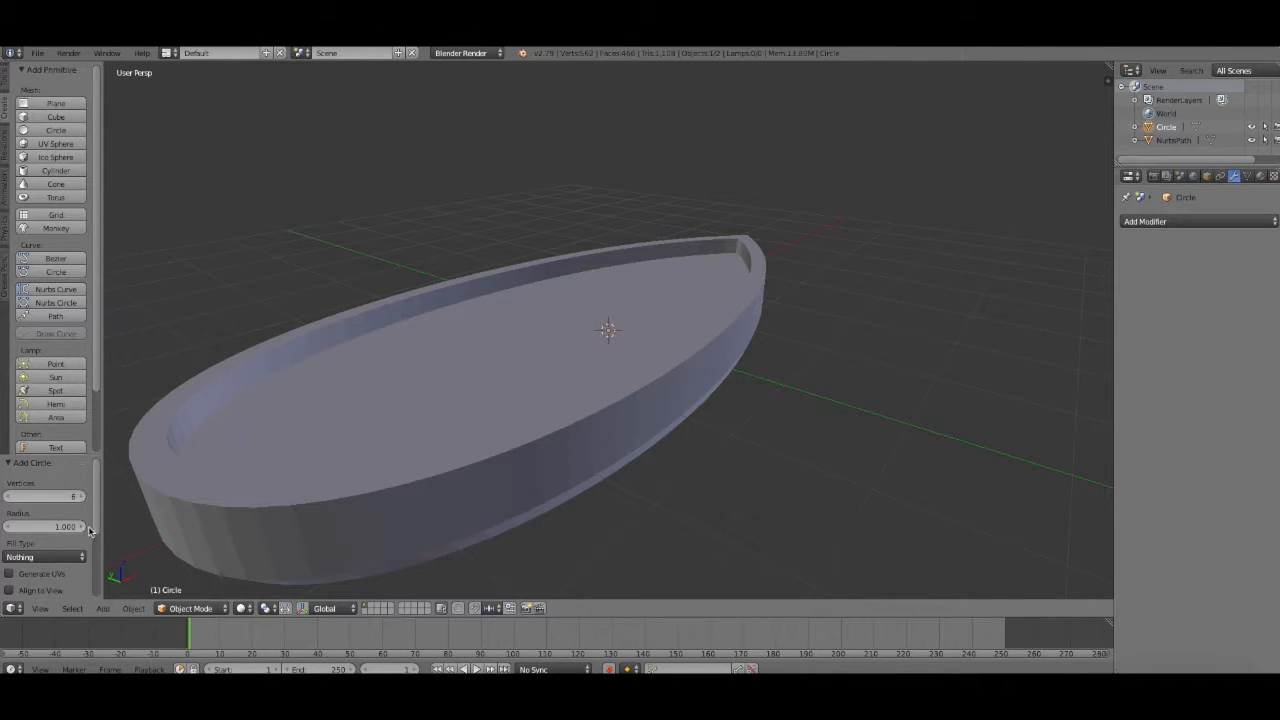
pyautogui.click(45, 557)
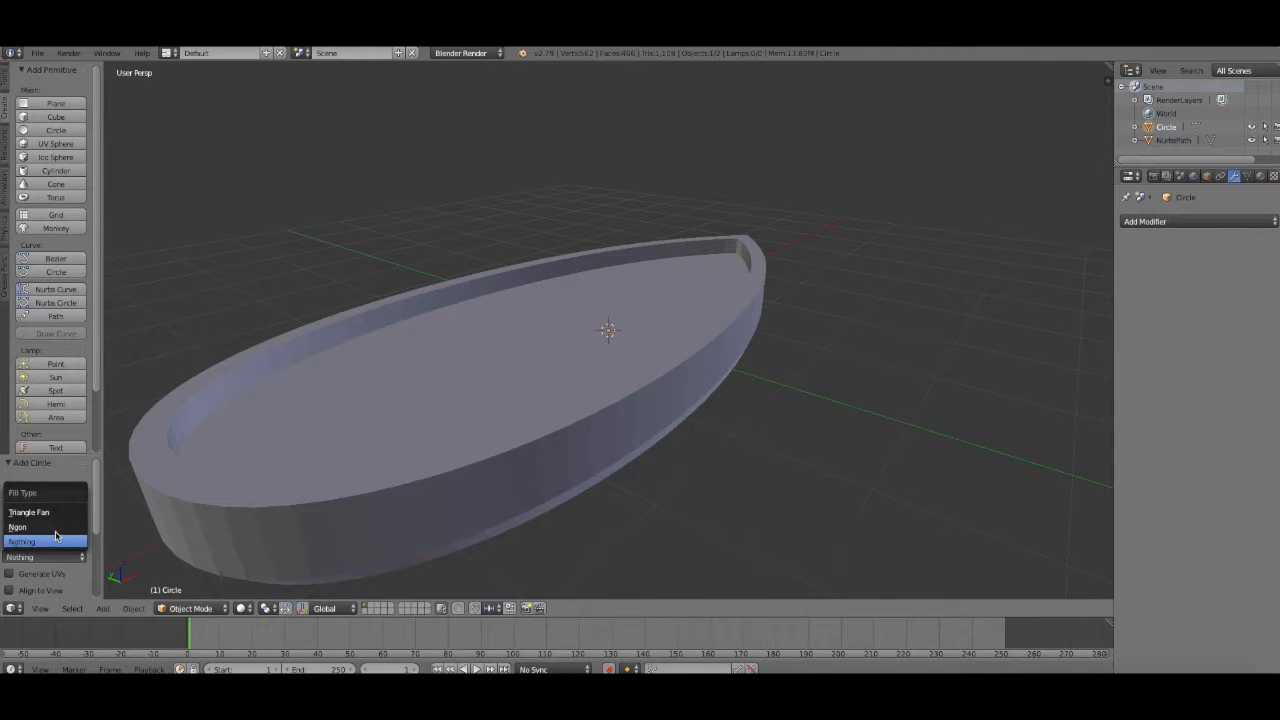
pyautogui.click(25, 527)
# - Raise the hexagon about 0.959 along Z and scale it uniformly to about 0.074
pyautogui.press('g')
pyautogui.press('z')
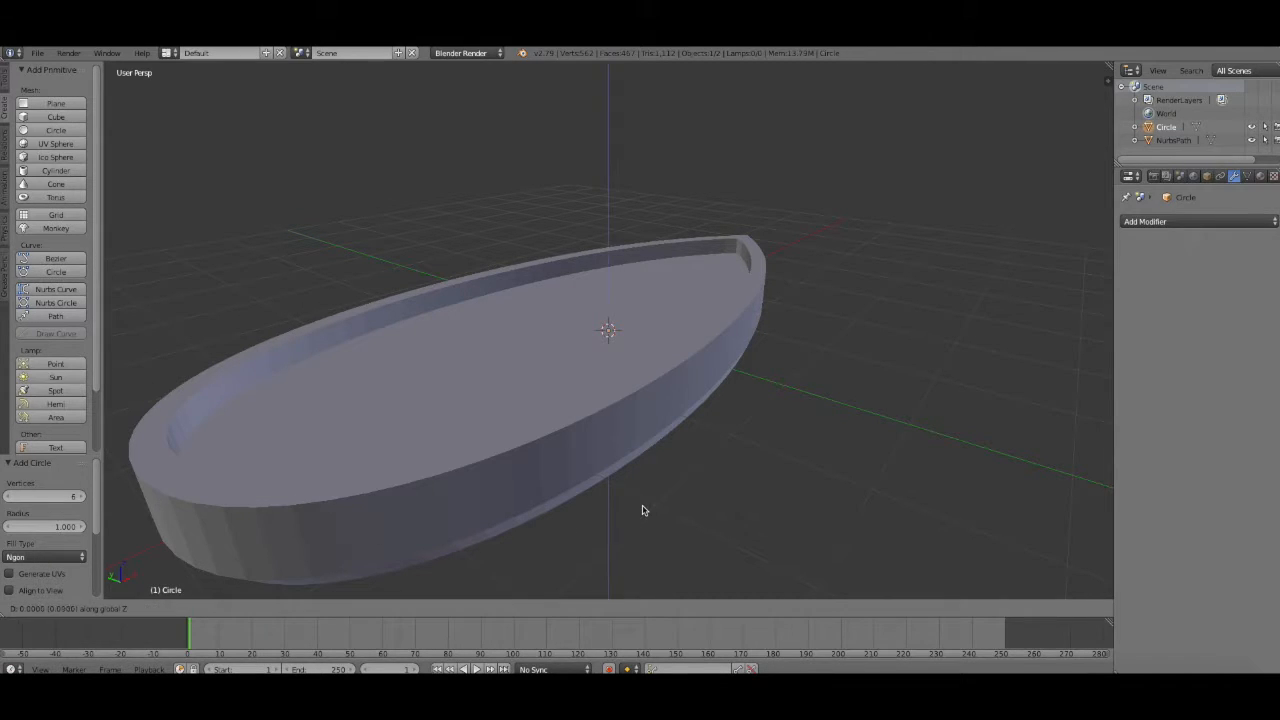
pyautogui.click(749, 430)
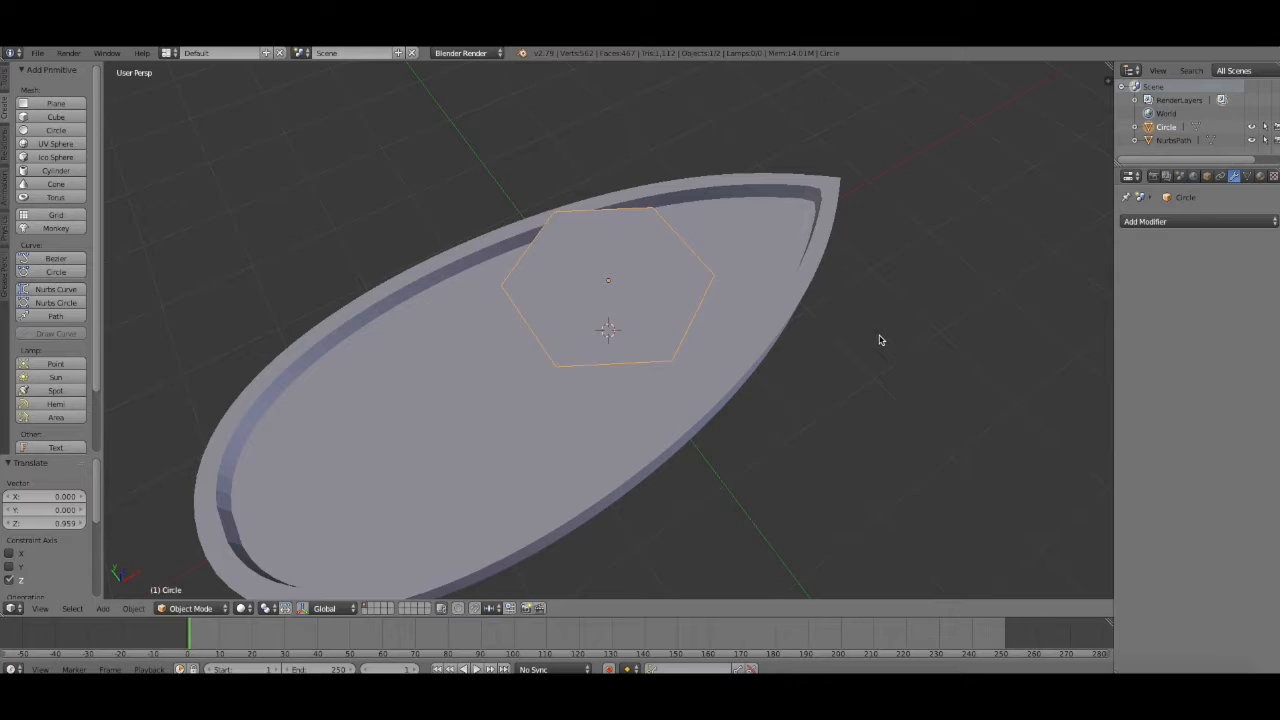
pyautogui.press('s')
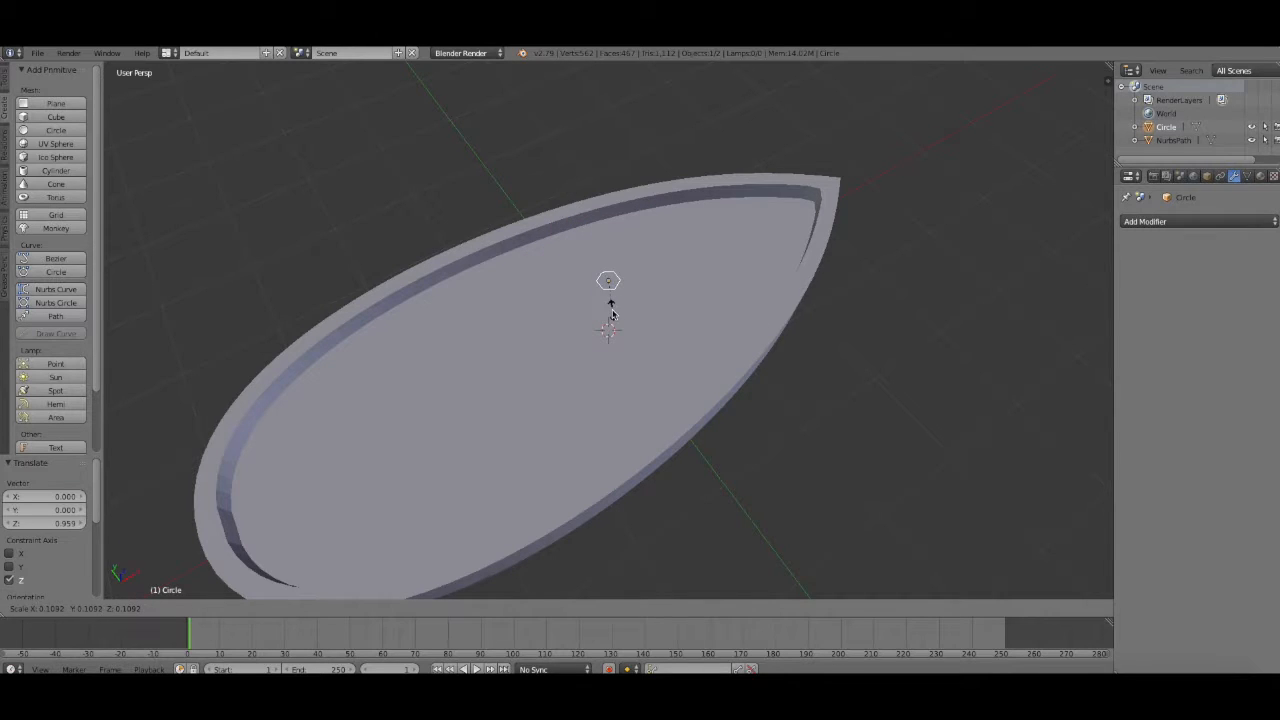
pyautogui.click(608, 305)
# - In Edit Mode, extrude the small hexagon face upward into a short post
pyautogui.click(190, 608)
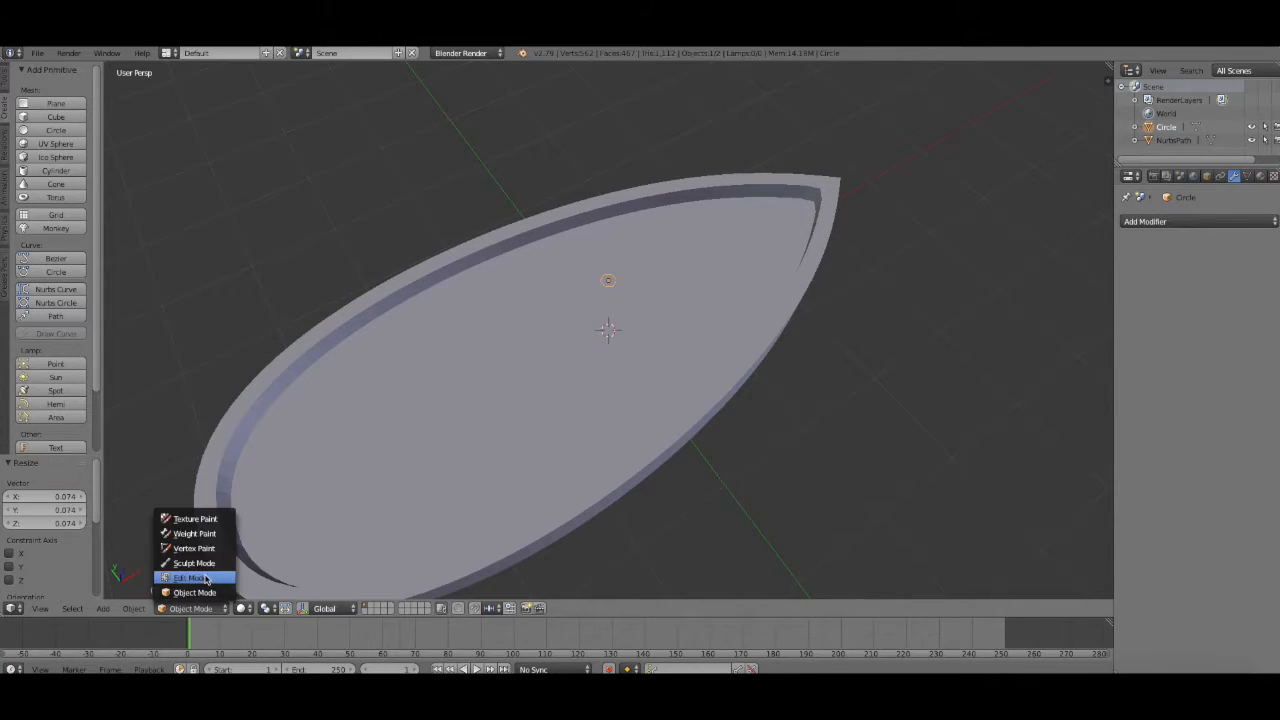
pyautogui.click(195, 577)
pyautogui.press('e')
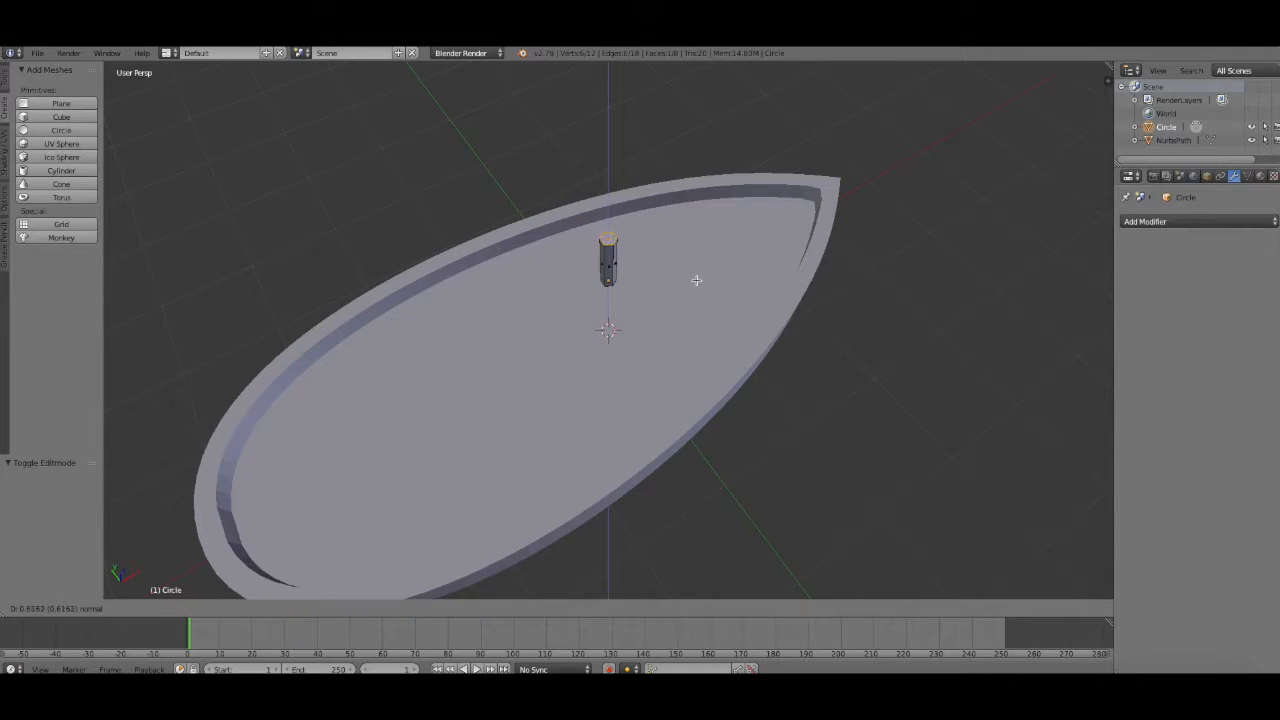
pyautogui.click(690, 272)
# - Return to Object Mode and move the hexagonal post about 0.009 along Y
pyautogui.click(182, 608)
pyautogui.click(190, 582)
pyautogui.press('g')
pyautogui.press('y')
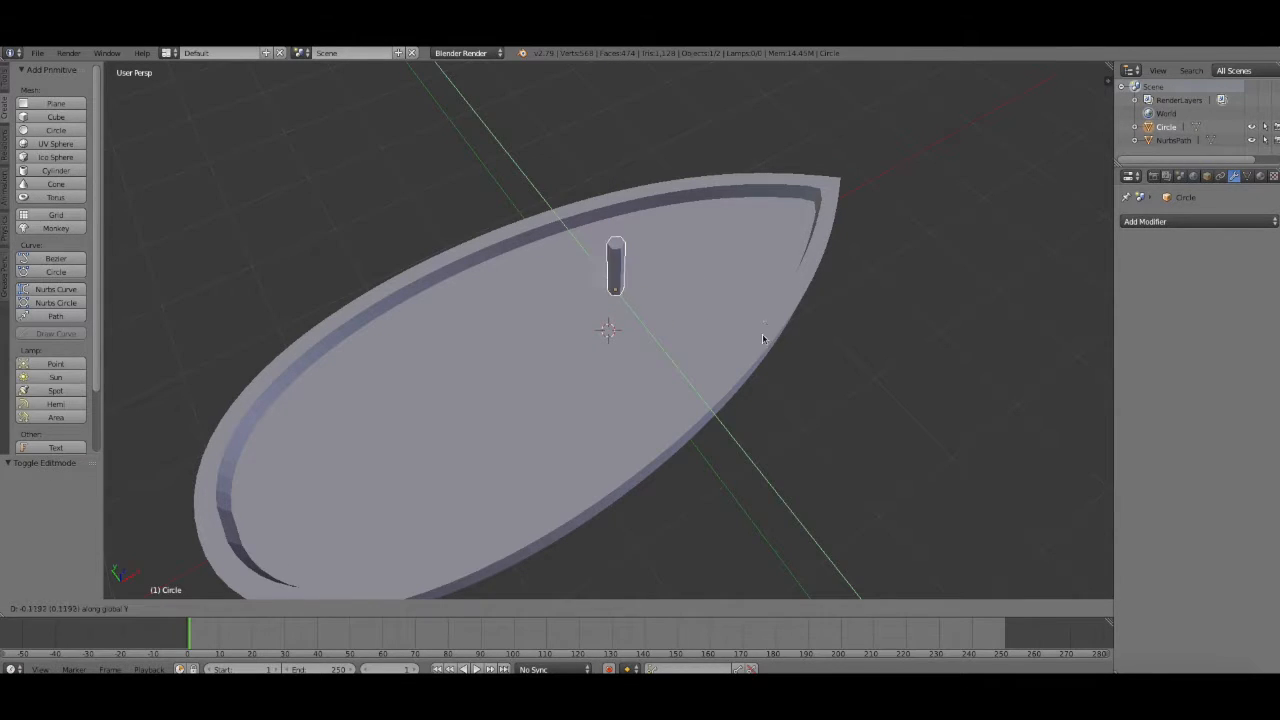
pyautogui.click(732, 338)
# - Select the boat hull and set its origin to its center of mass (surface)
pyautogui.rightClick(705, 397)
pyautogui.click(5, 78)
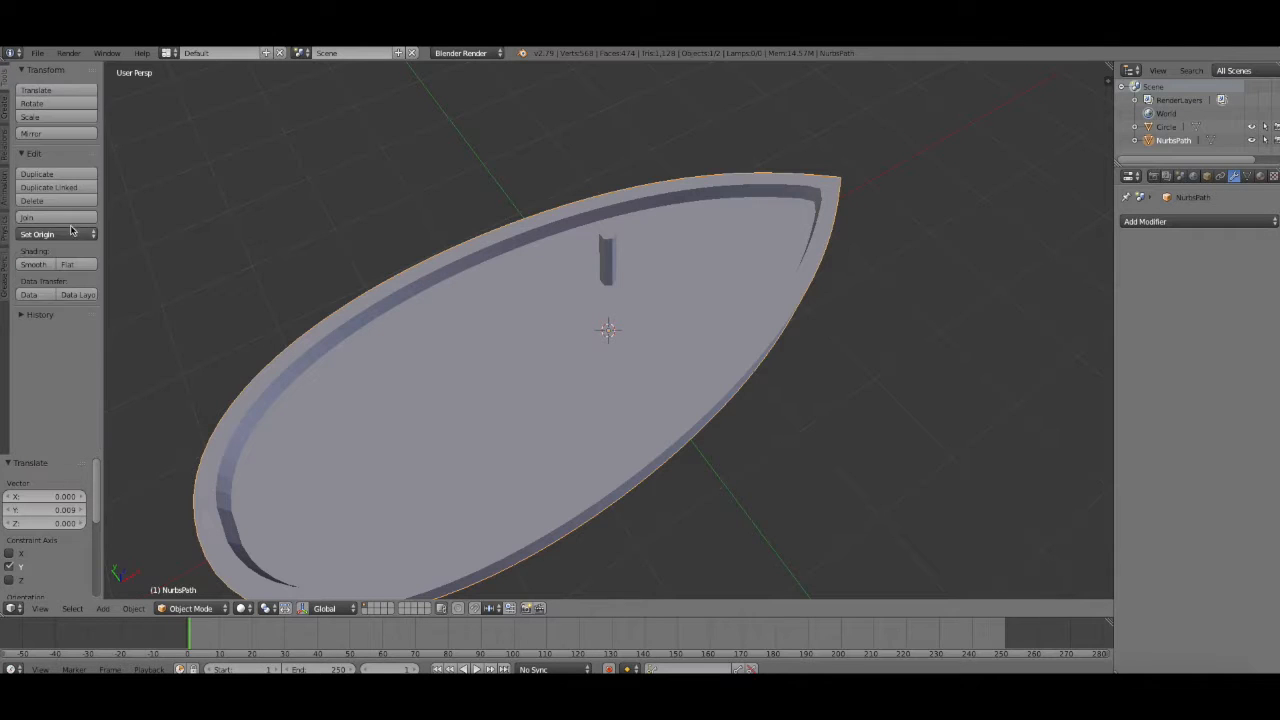
pyautogui.click(60, 234)
pyautogui.click(131, 295)
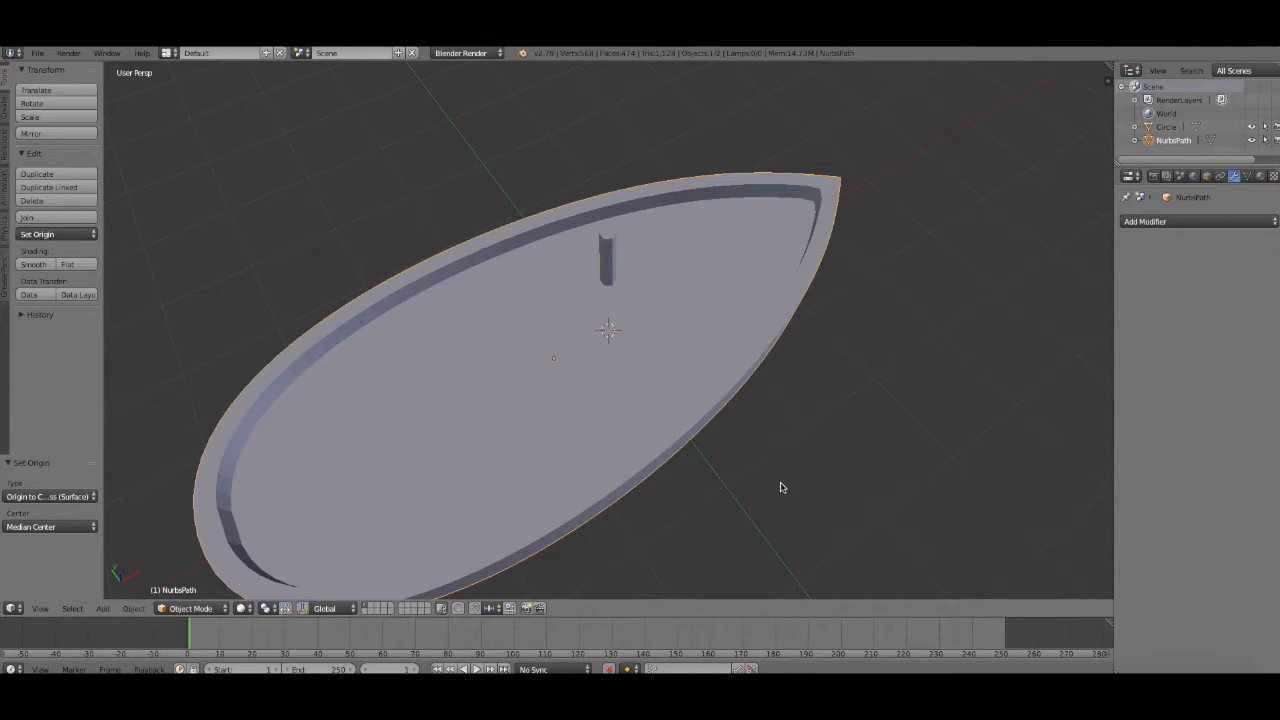
# - Set the boat hull's X location to 0
pyautogui.press('n')
pyautogui.click(1043, 105)
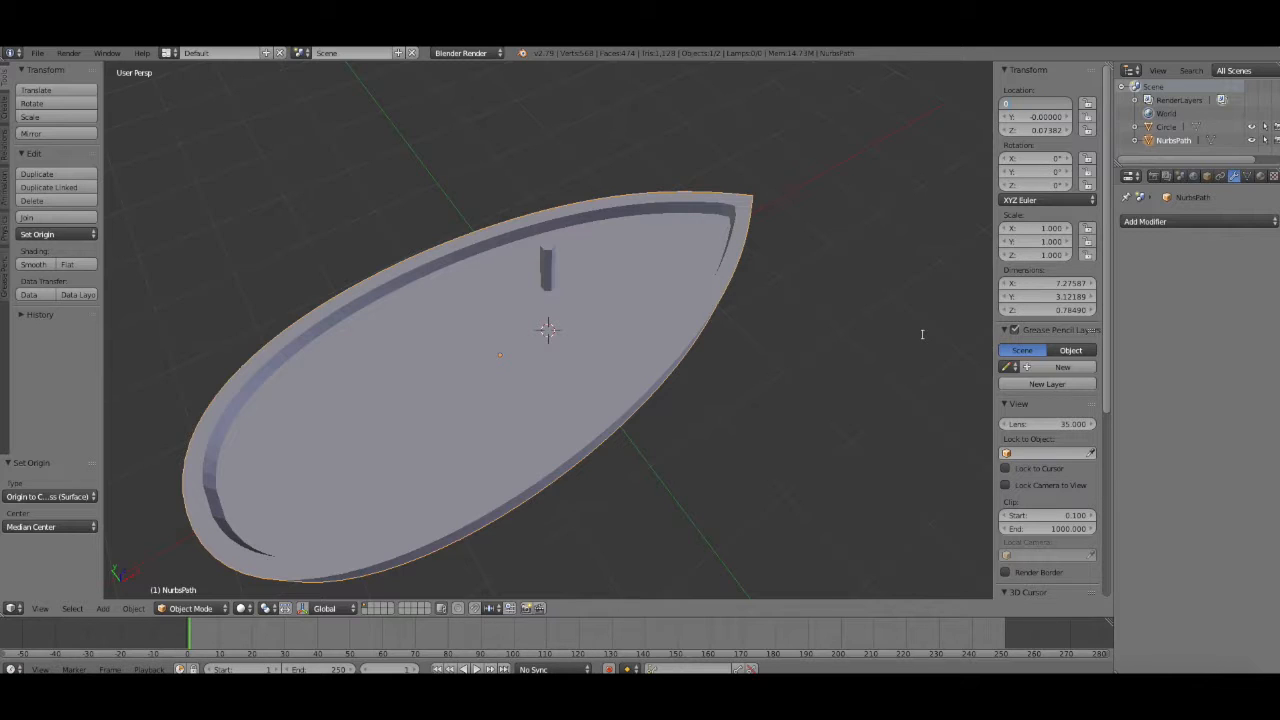
pyautogui.write('0')
pyautogui.press('Return')
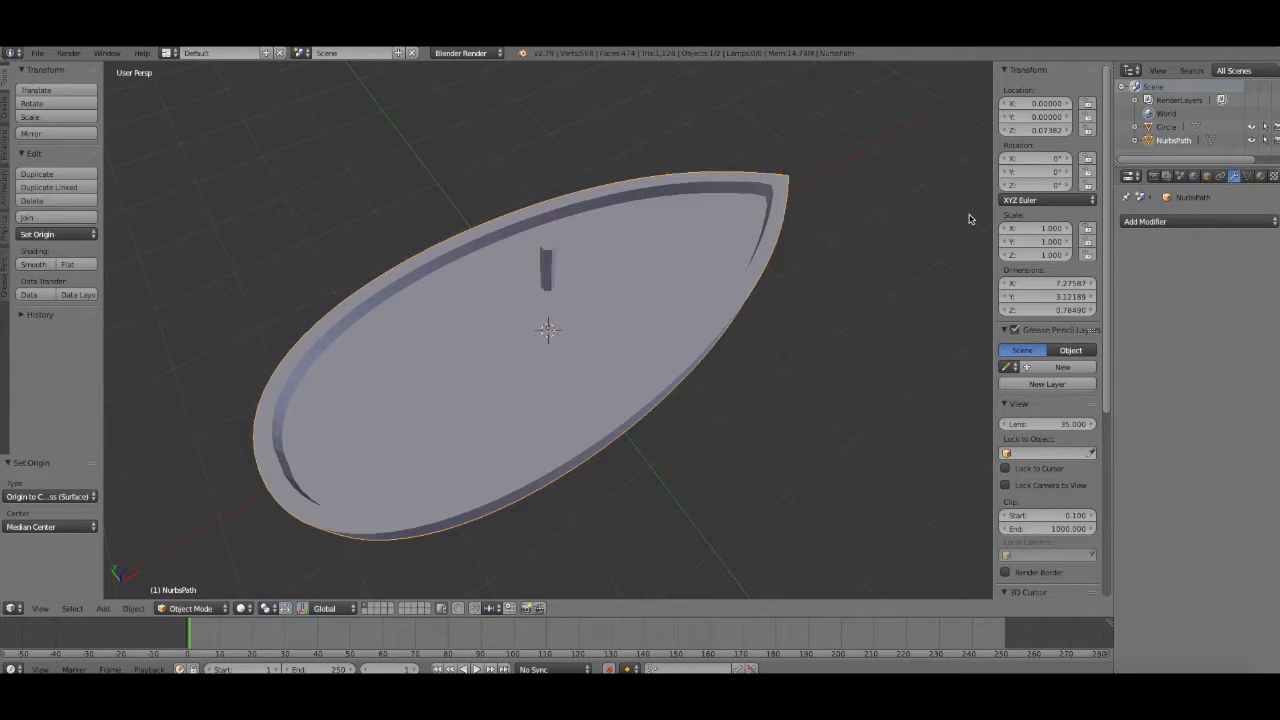
# - Select the hexagonal post and set its Y location to 0, checking its alignment from above
pyautogui.rightClick(548, 265)
pyautogui.click(47, 610)
pyautogui.click(106, 548)
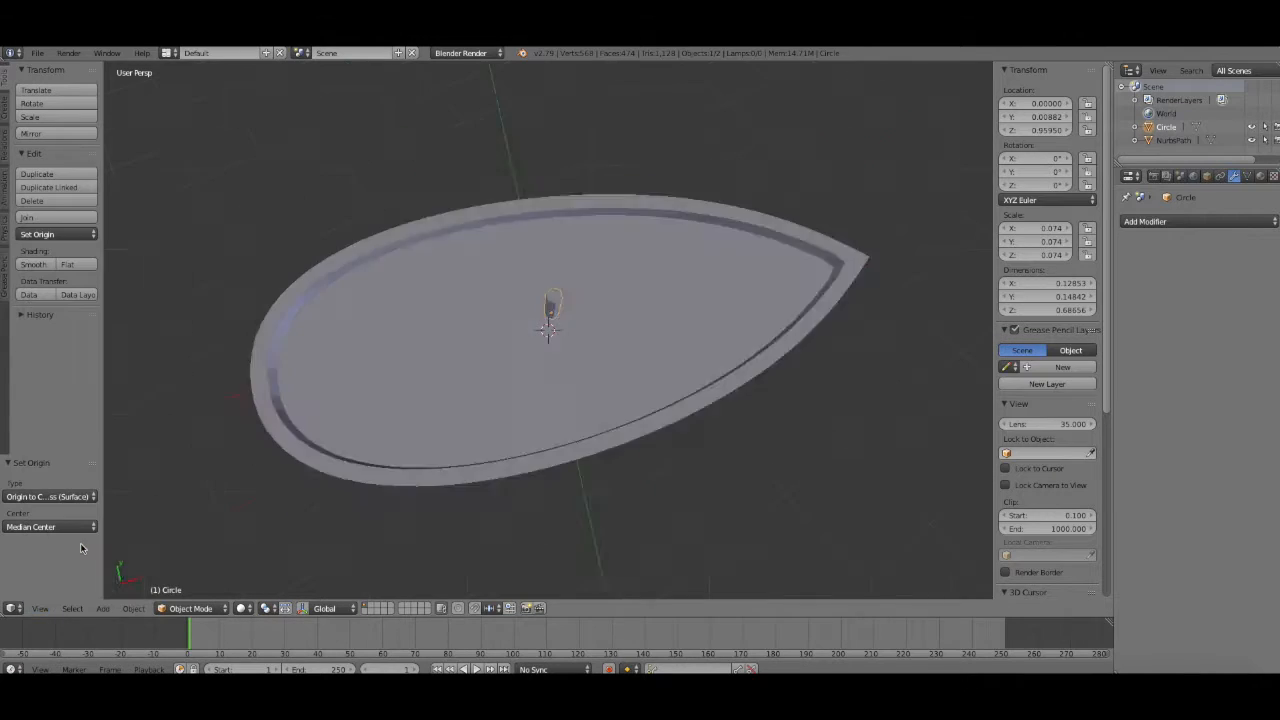
pyautogui.click(42, 609)
pyautogui.click(130, 449)
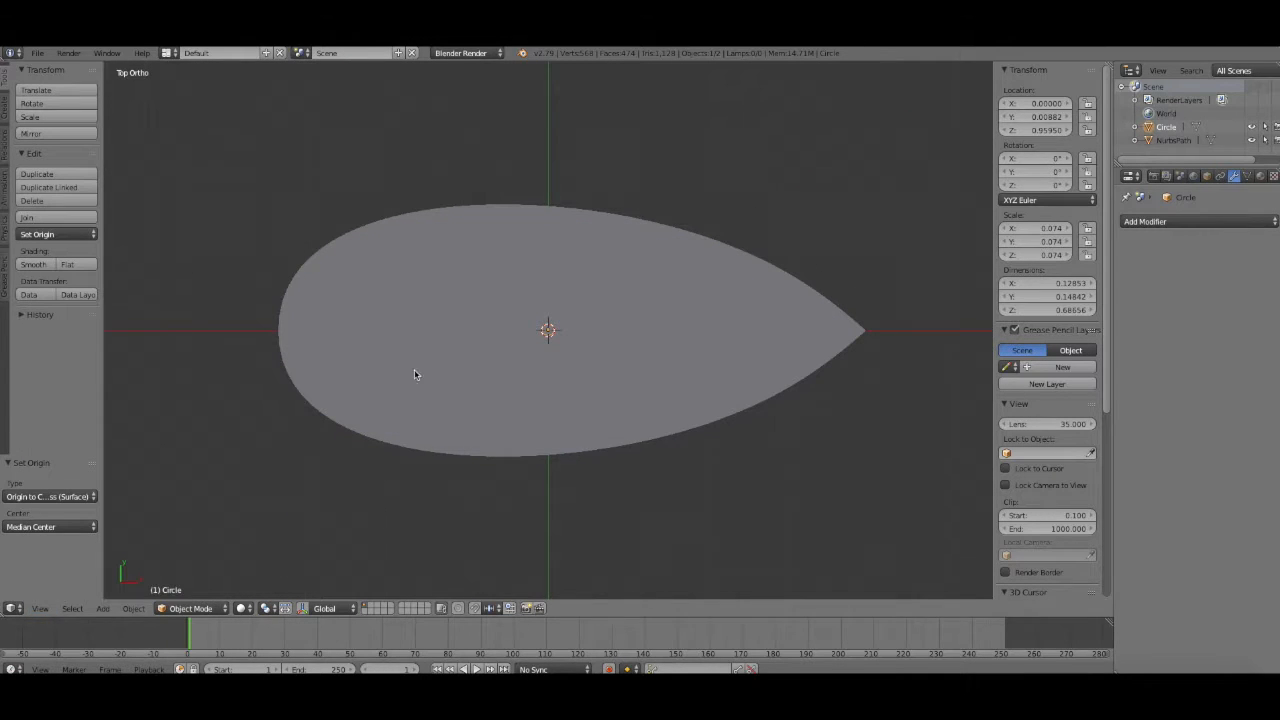
pyautogui.click(1040, 116)
pyautogui.write('0')
pyautogui.press('Return')
# - In perspective view, lower the hexagonal post about 0.739 along Z into the deck
pyautogui.moveTo(842, 484); pyautogui.dragTo(783, 394, button='middle')
pyautogui.click(40, 609)
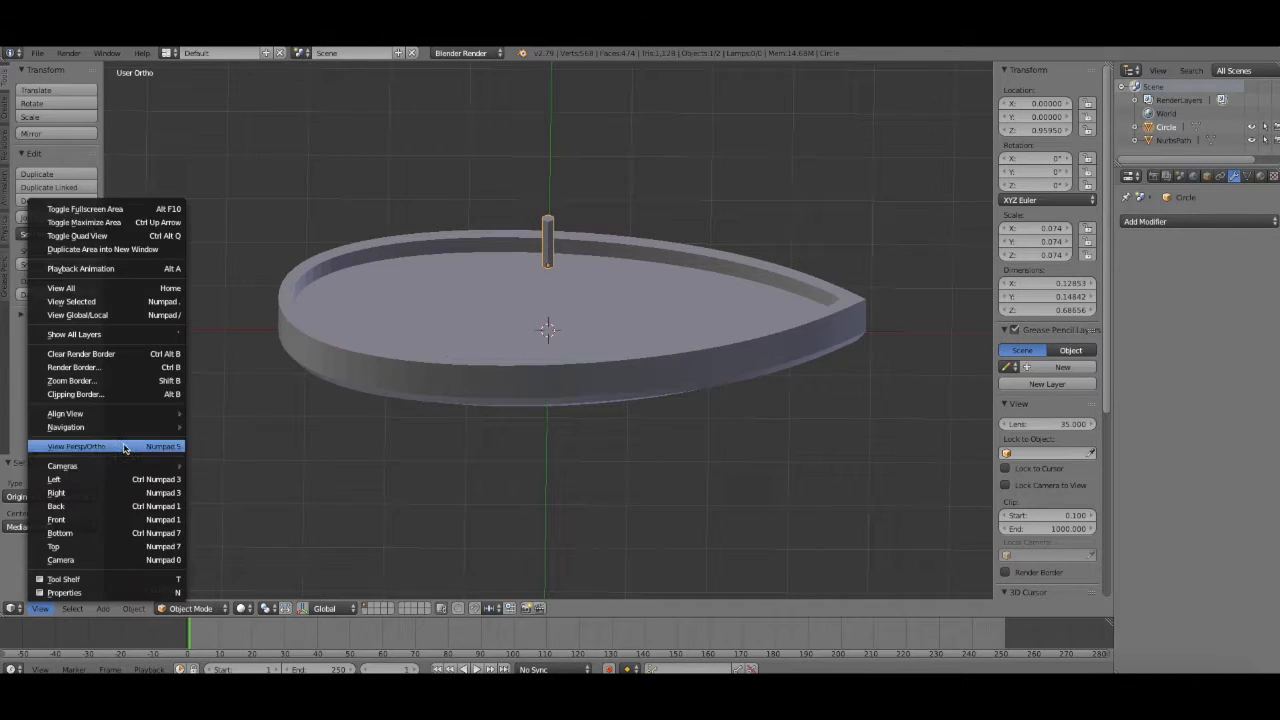
pyautogui.click(125, 447)
pyautogui.press('n')
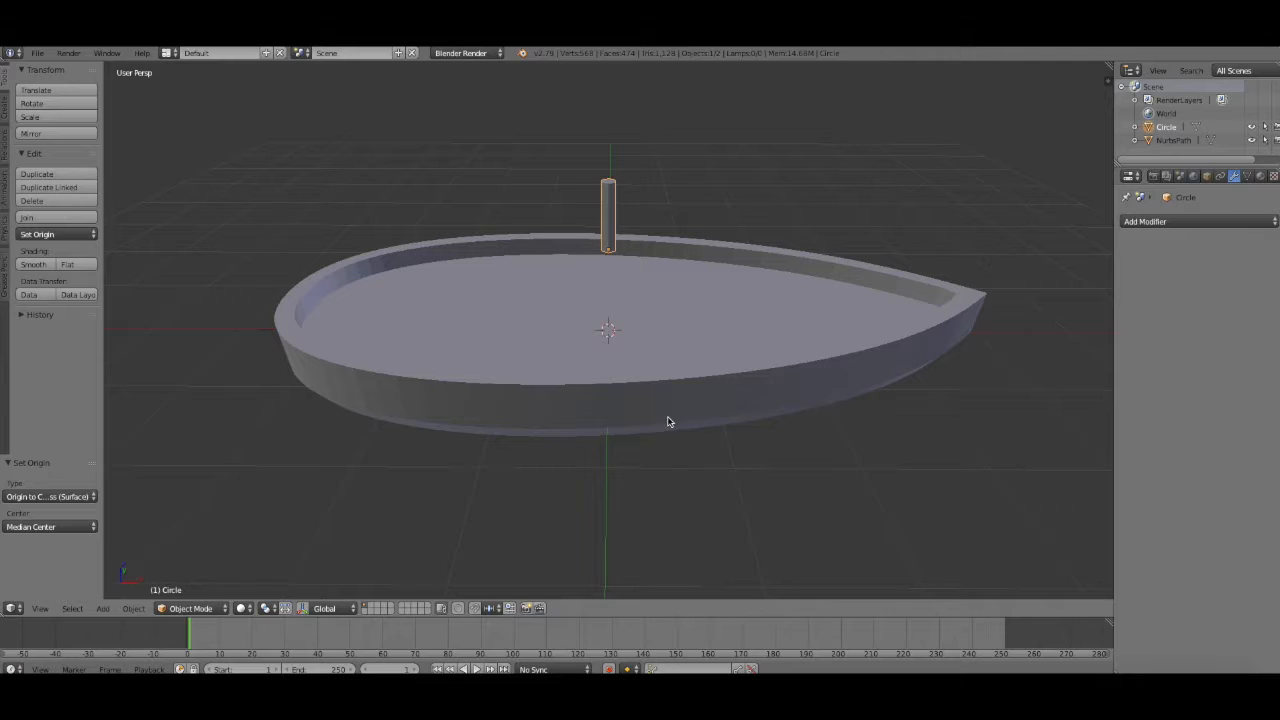
pyautogui.press('g')
pyautogui.press('z')
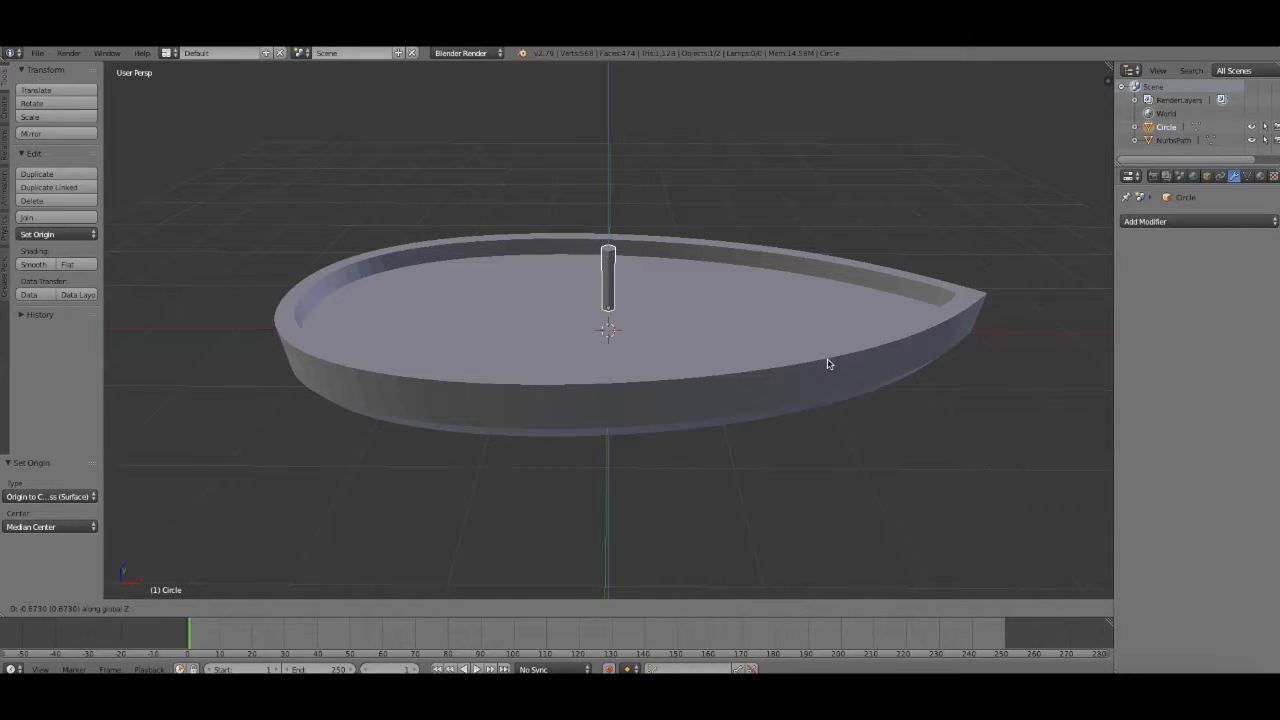
pyautogui.click(788, 329)
# - Add a Boolean modifier to the hull with operation Difference and object Circle, and apply it
pyautogui.rightClick(788, 329)
pyautogui.click(1195, 221)
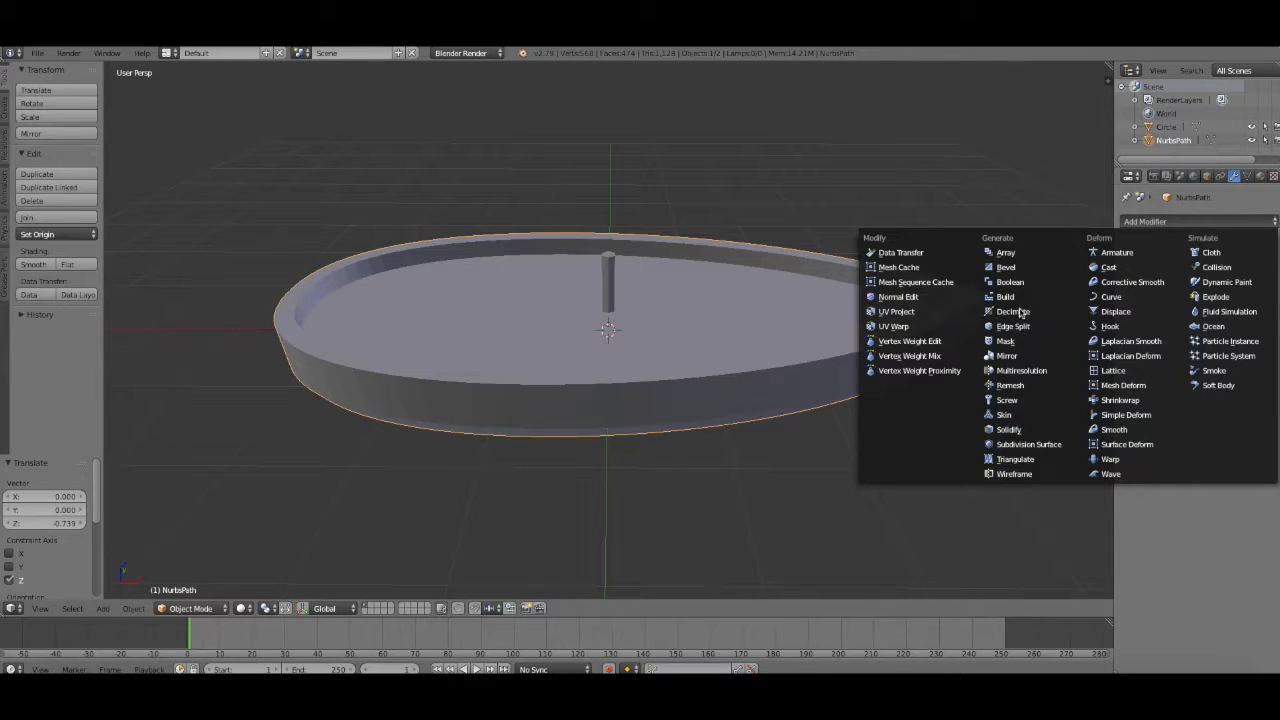
pyautogui.click(1010, 282)
pyautogui.click(1160, 295)
pyautogui.click(1150, 250)
pyautogui.click(1240, 295)
pyautogui.click(1180, 316)
pyautogui.click(1160, 295)
pyautogui.click(1160, 256)
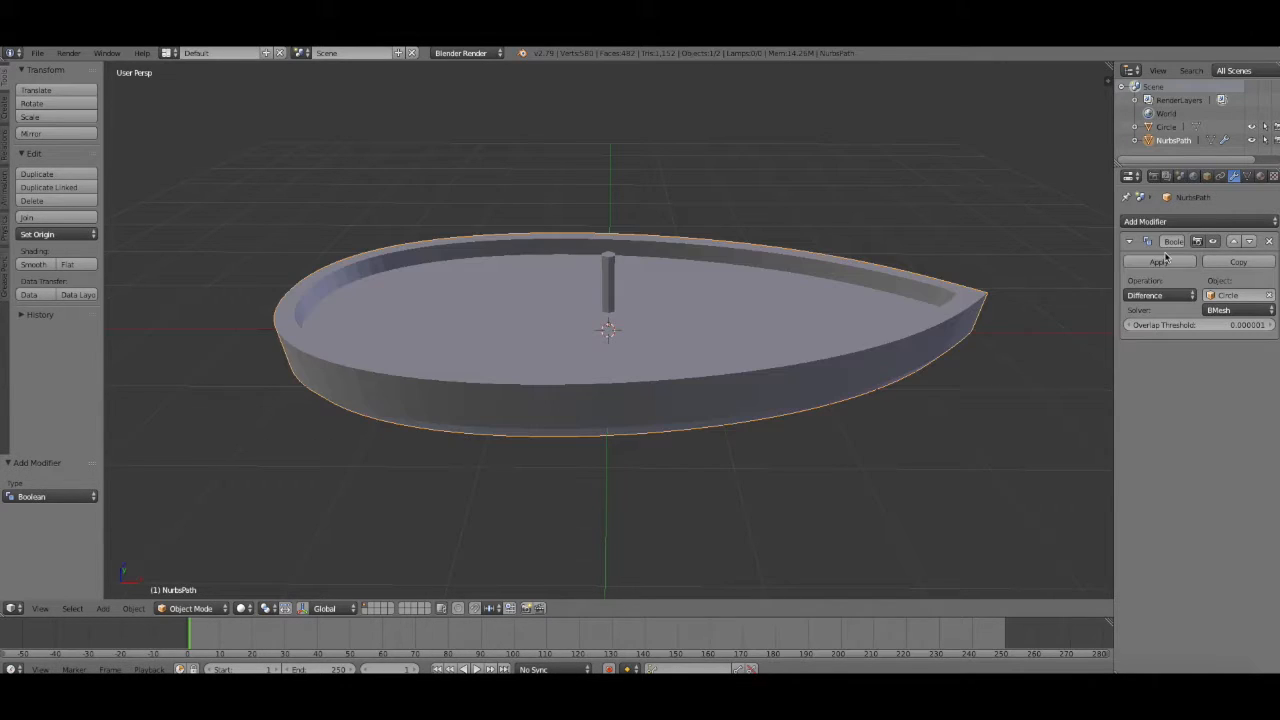
pyautogui.click(1172, 262)
# - Delete the hexagonal post object used for the cut
pyautogui.scroll(4, 831, 319)
pyautogui.rightClick(607, 255)
pyautogui.press('x')
pyautogui.click(676, 266)
# - Enter Edit Mode on the hull and delete the bottom face of the hexagonal pocket in the deck
pyautogui.moveTo(866, 440); pyautogui.dragTo(837, 514, button='middle')
pyautogui.scroll(5, 845, 470)
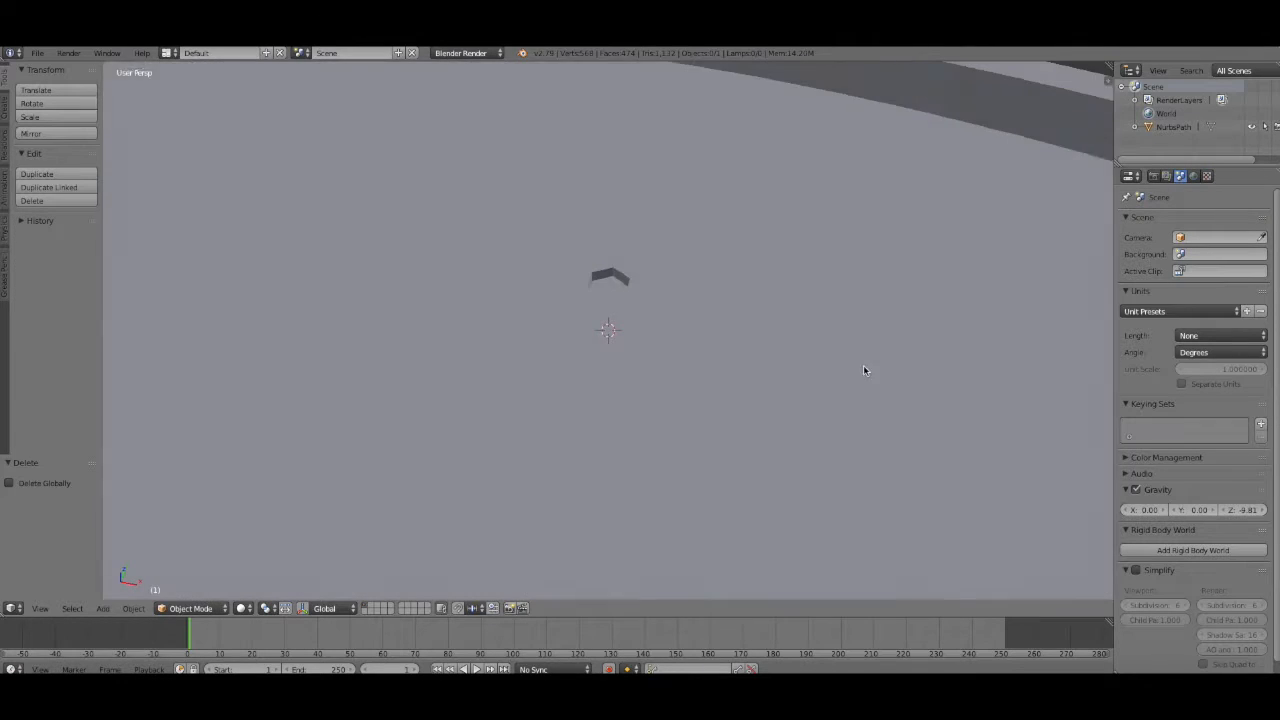
pyautogui.rightClick(351, 480)
pyautogui.click(190, 608)
pyautogui.click(198, 577)
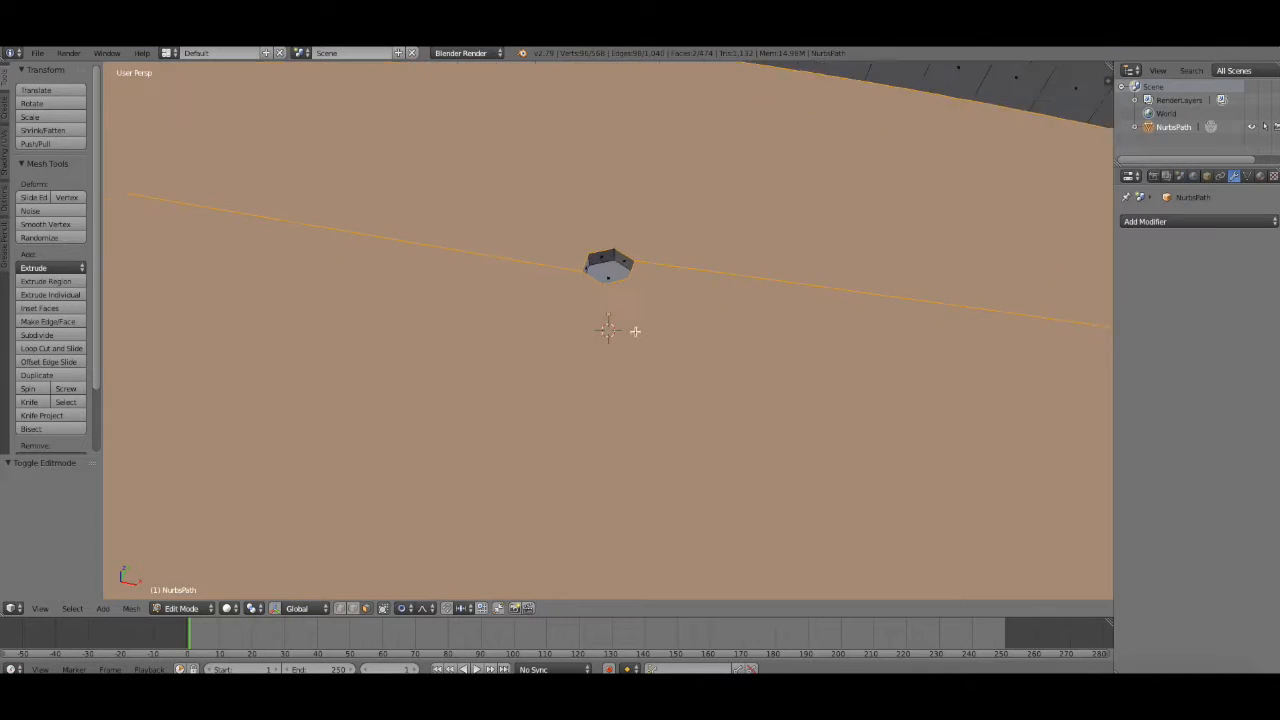
pyautogui.rightClick(613, 260)
pyautogui.press('x')
pyautogui.click(703, 338)
# - Delete the six side wall faces of the hexagonal pocket, leaving an open hole in the deck
pyautogui.rightClick(599, 239)
pyautogui.keyDown('shift'); pyautogui.rightClick(627, 246); pyautogui.keyUp('shift')
pyautogui.keyDown('shift'); pyautogui.rightClick(582, 251); pyautogui.keyUp('shift')
pyautogui.press('x')
pyautogui.click(698, 312)
pyautogui.scroll(-6, 700, 318)
pyautogui.moveTo(704, 573); pyautogui.dragTo(972, 538, button='middle')
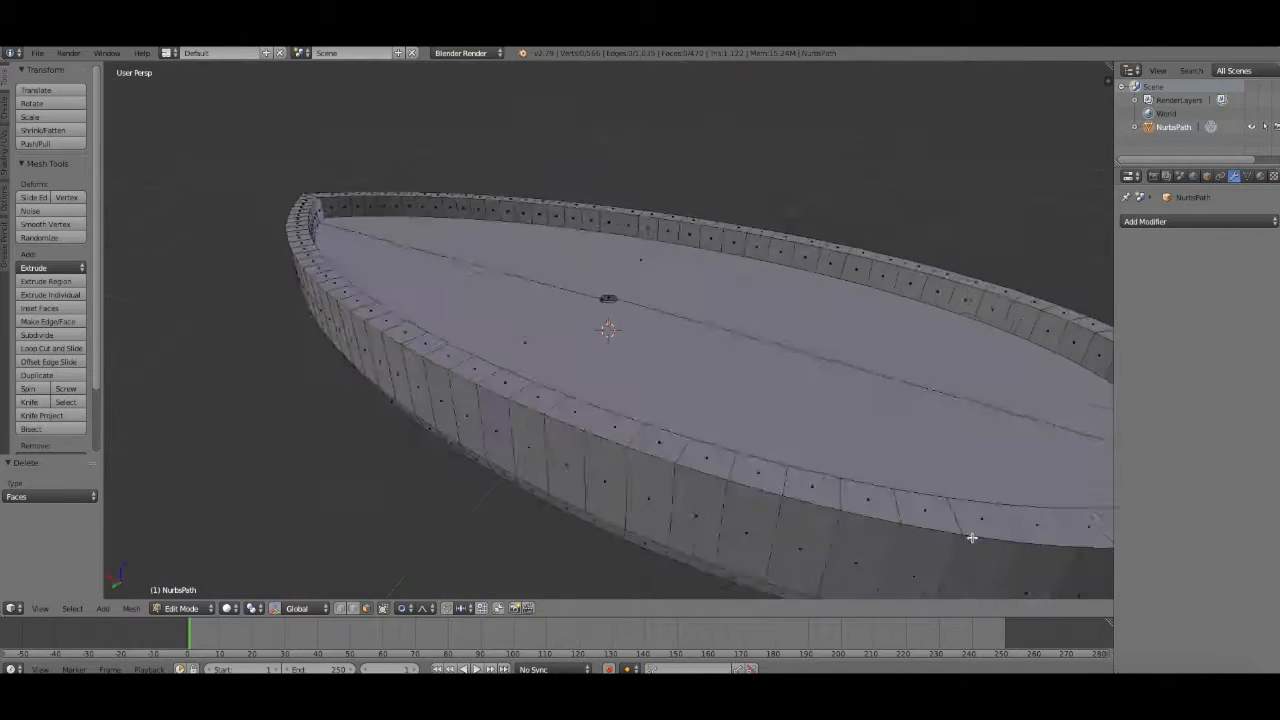
pyautogui.scroll(8, 851, 457)
pyautogui.rightClick(603, 234)
pyautogui.press('x')
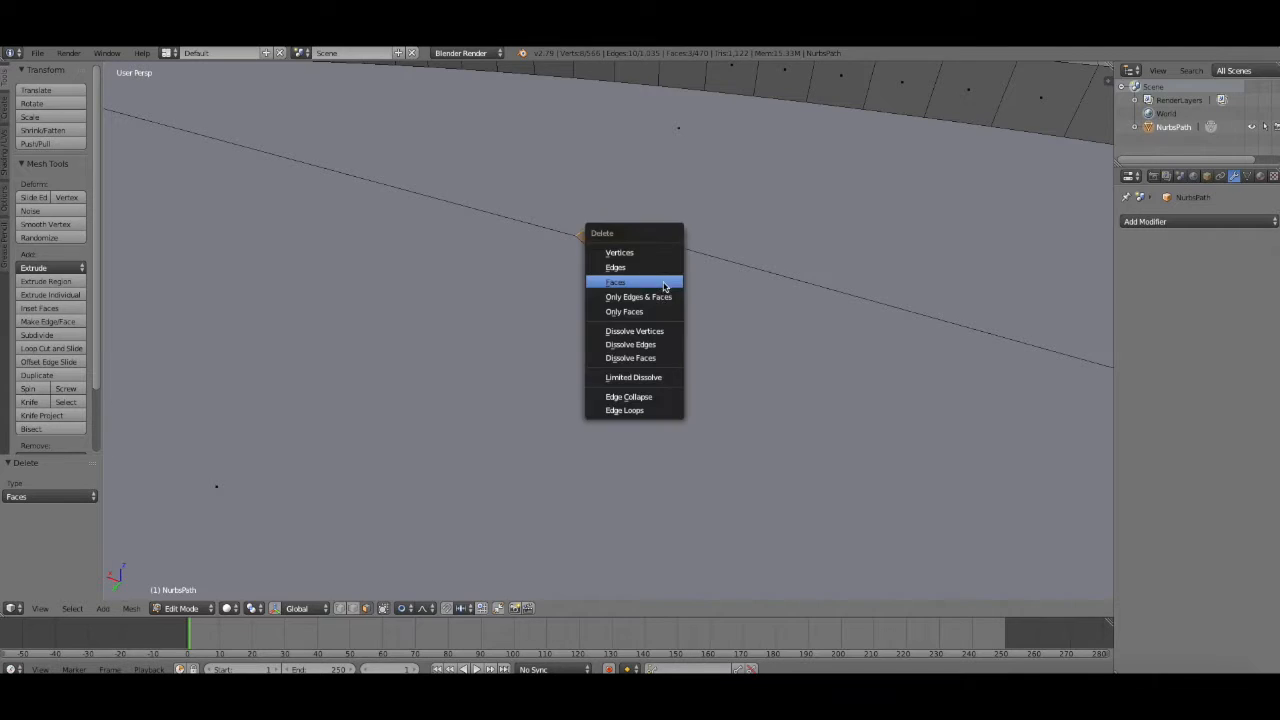
pyautogui.click(665, 286)
# - Select the vertices around the hexagonal deck hole and extrude them about 1.814 along Z as a mast
pyautogui.scroll(-7, 687, 332)
pyautogui.moveTo(856, 171); pyautogui.dragTo(494, 547, button='middle')
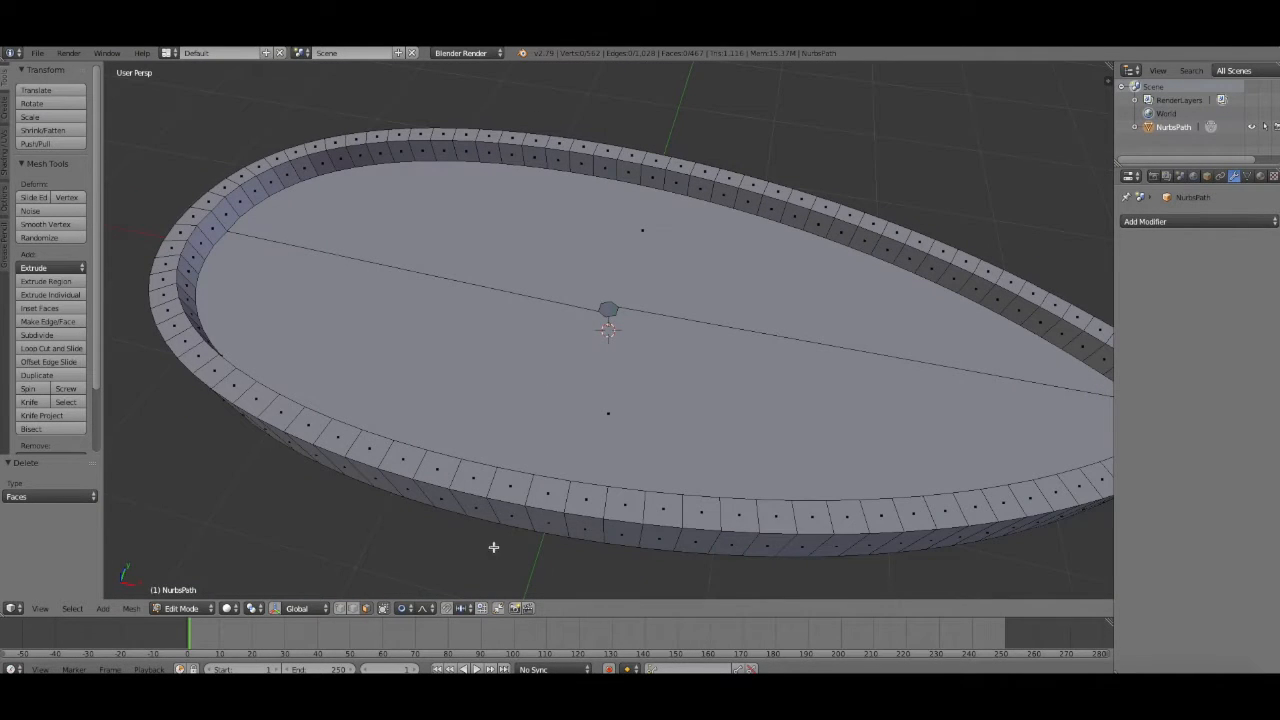
pyautogui.click(341, 609)
pyautogui.keyDown('ctrl'); pyautogui.rightClick(604, 318); pyautogui.keyUp('ctrl')
pyautogui.keyDown('ctrl'); pyautogui.rightClick(600, 304); pyautogui.keyUp('ctrl')
pyautogui.press('e')
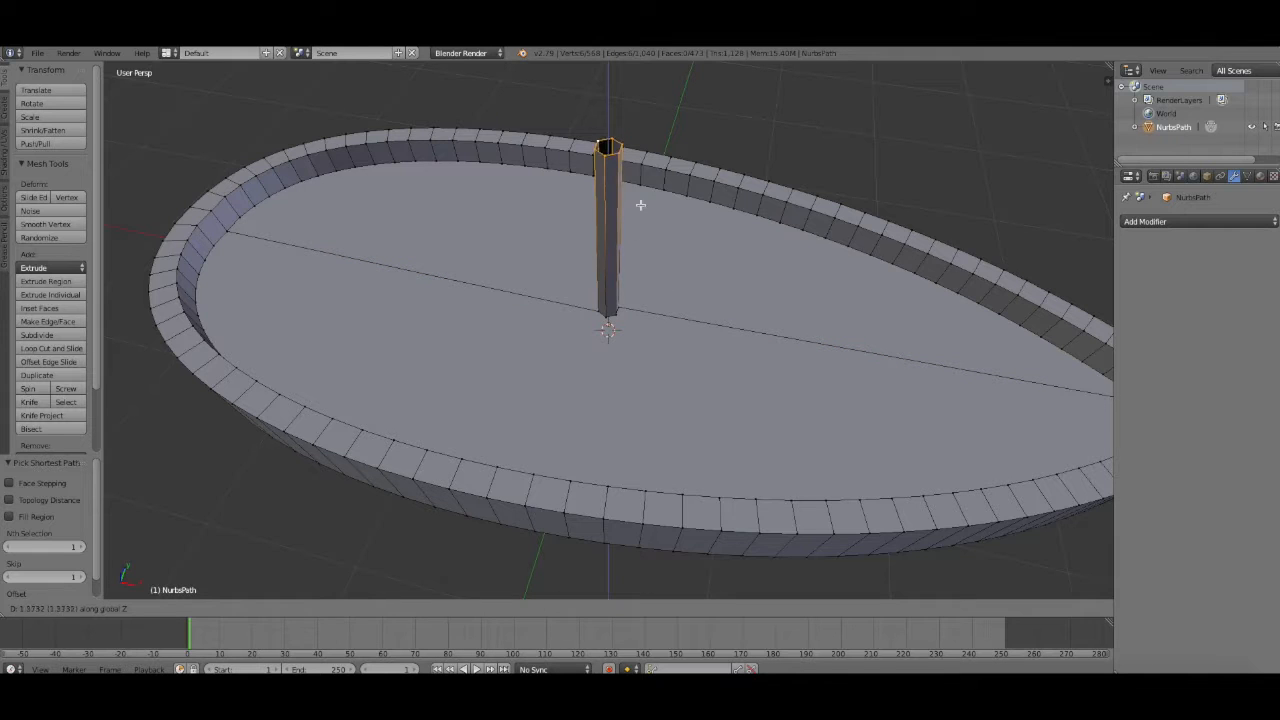
pyautogui.click(646, 123)
# - Raise the top loop of the mast about 1.741 along Z and turn off proportional editing
pyautogui.scroll(-5, 757, 180)
pyautogui.moveTo(757, 180); pyautogui.dragTo(798, 231, button='middle')
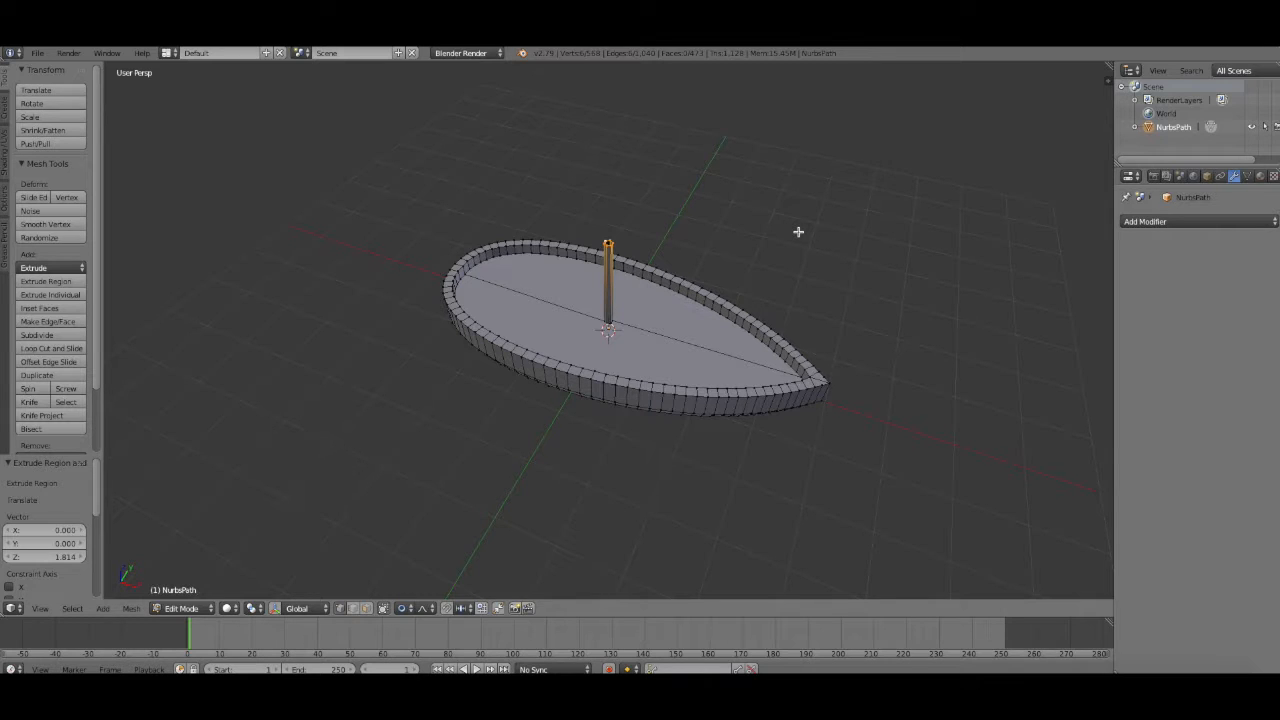
pyautogui.moveTo(798, 231); pyautogui.dragTo(850, 212, button='middle')
pyautogui.press('g')
pyautogui.press('z')
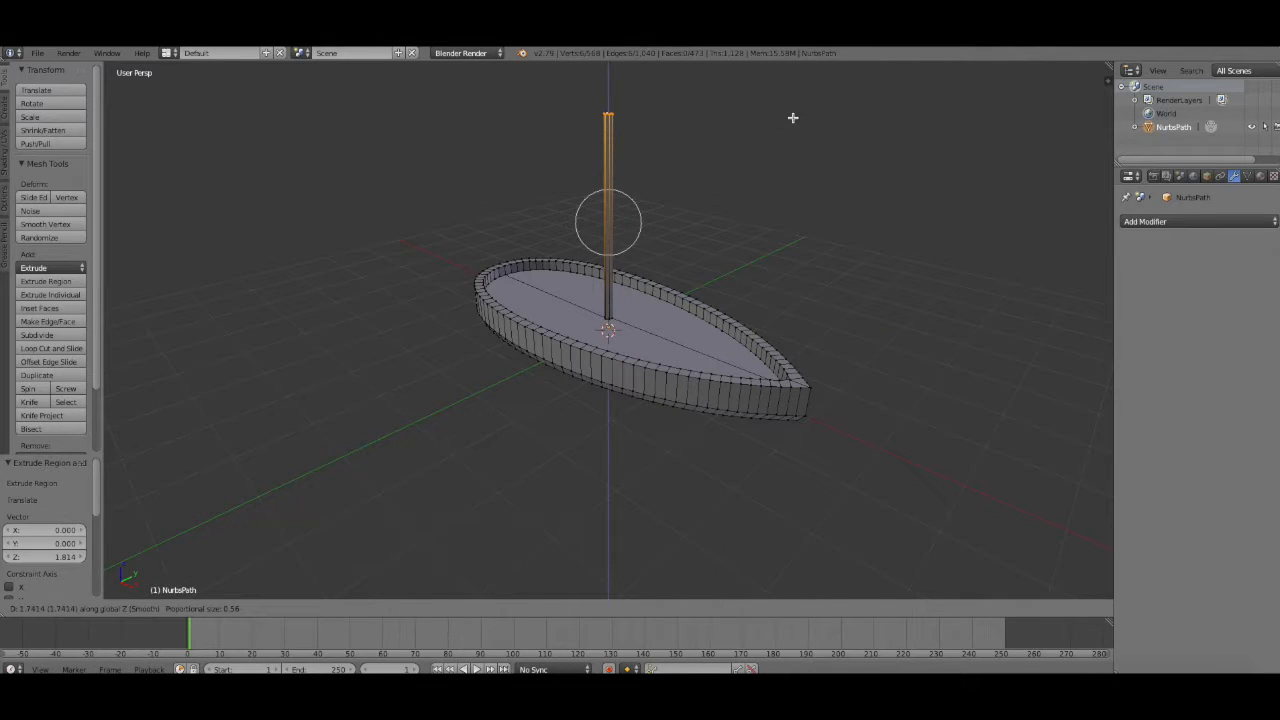
pyautogui.click(791, 117)
pyautogui.click(416, 610)
pyautogui.click(431, 593)
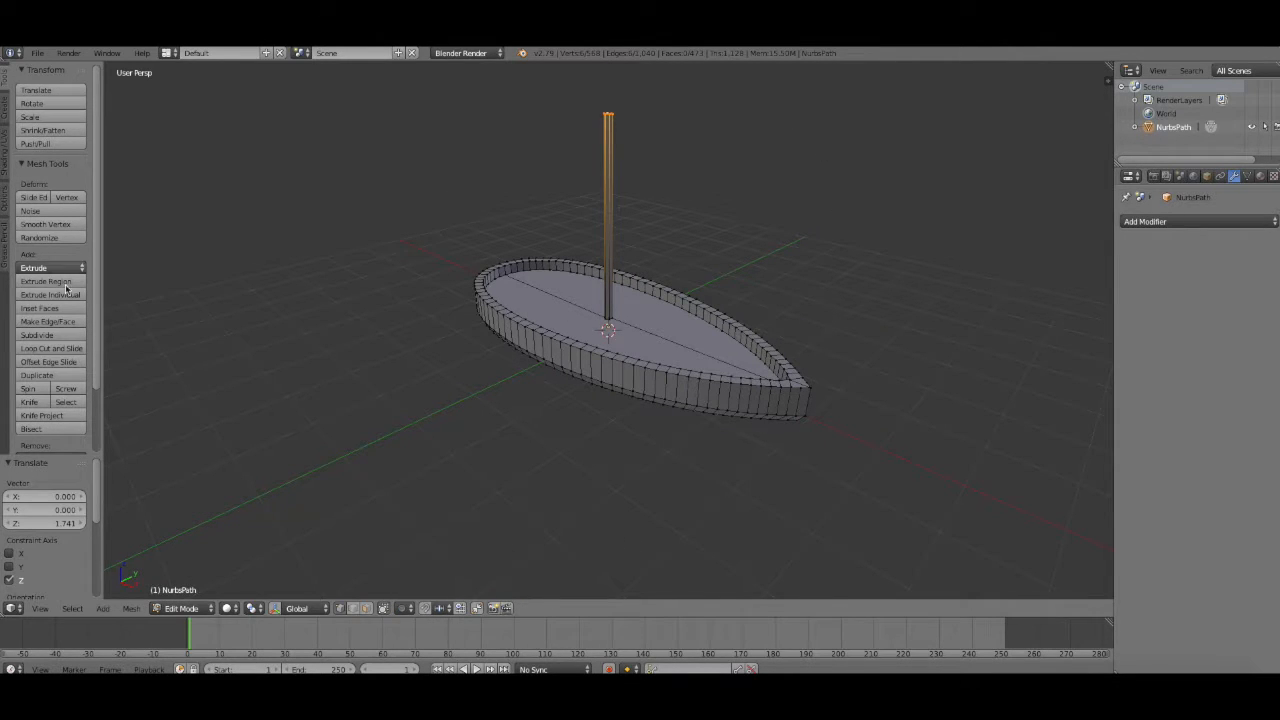
# - Add two horizontal loop cuts around the mast without sliding them
pyautogui.click(79, 350)
pyautogui.click(605, 168)
pyautogui.rightClick(668, 119)
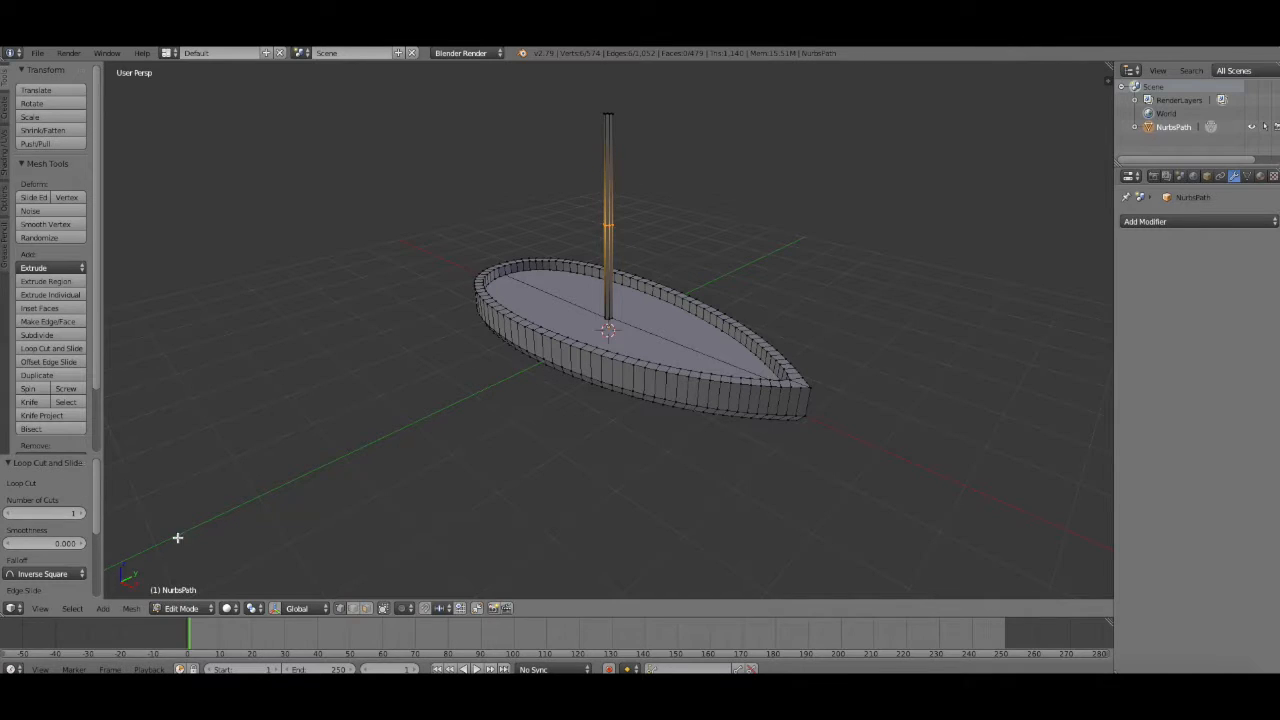
pyautogui.click(83, 514)
# - Spread the two mast loops apart along Z and move them about 0.901 up toward the mast's top
pyautogui.press('s')
pyautogui.press('z')
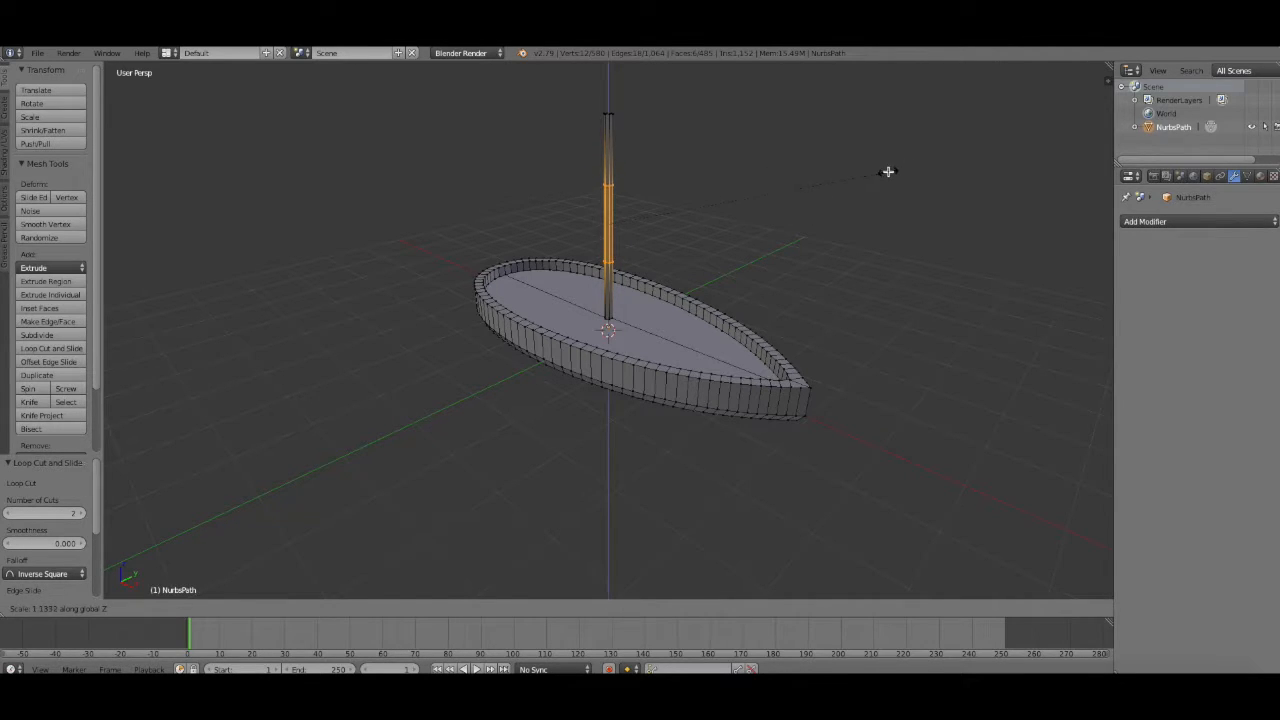
pyautogui.click(884, 176)
pyautogui.press('g')
pyautogui.press('z')
pyautogui.click(842, 161)
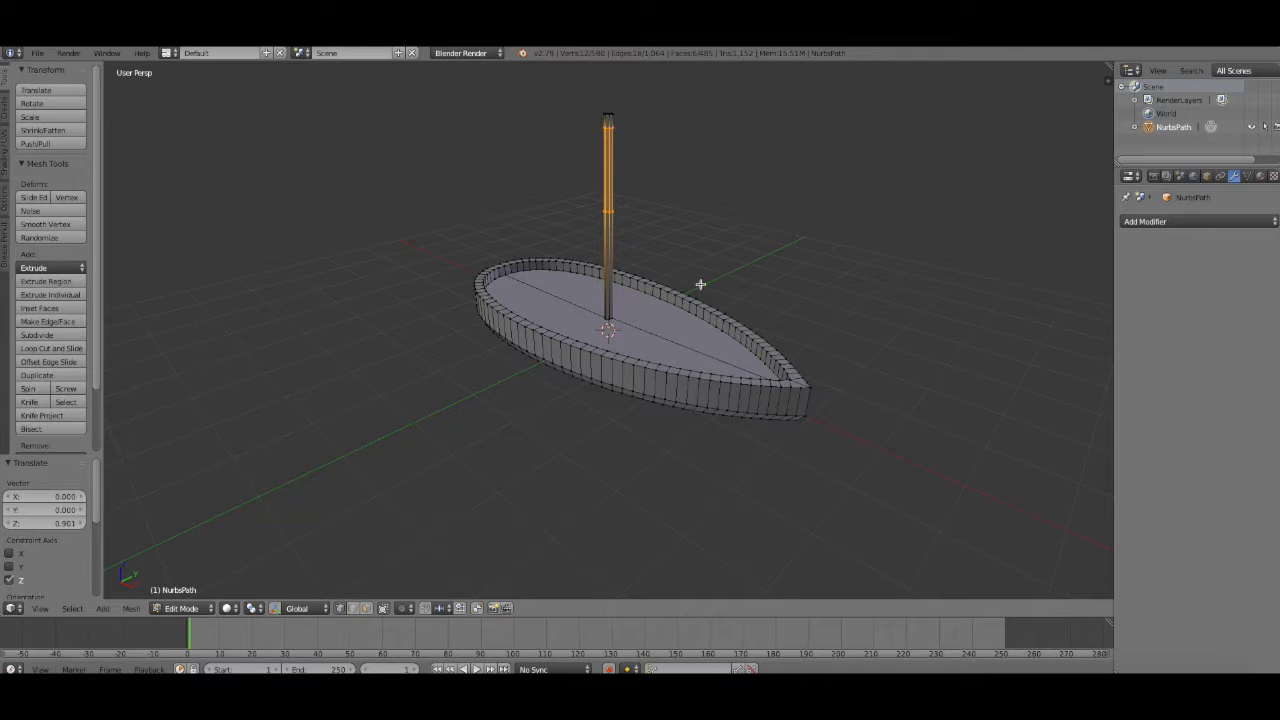
# - Select the mast face between the two loops on the bow side and extrude it about 2.117 into a sail
pyautogui.click(366, 608)
pyautogui.moveTo(881, 412); pyautogui.dragTo(794, 409, button='middle')
pyautogui.rightClick(608, 158)
pyautogui.moveTo(775, 322); pyautogui.dragTo(894, 282, button='middle')
pyautogui.press('e')
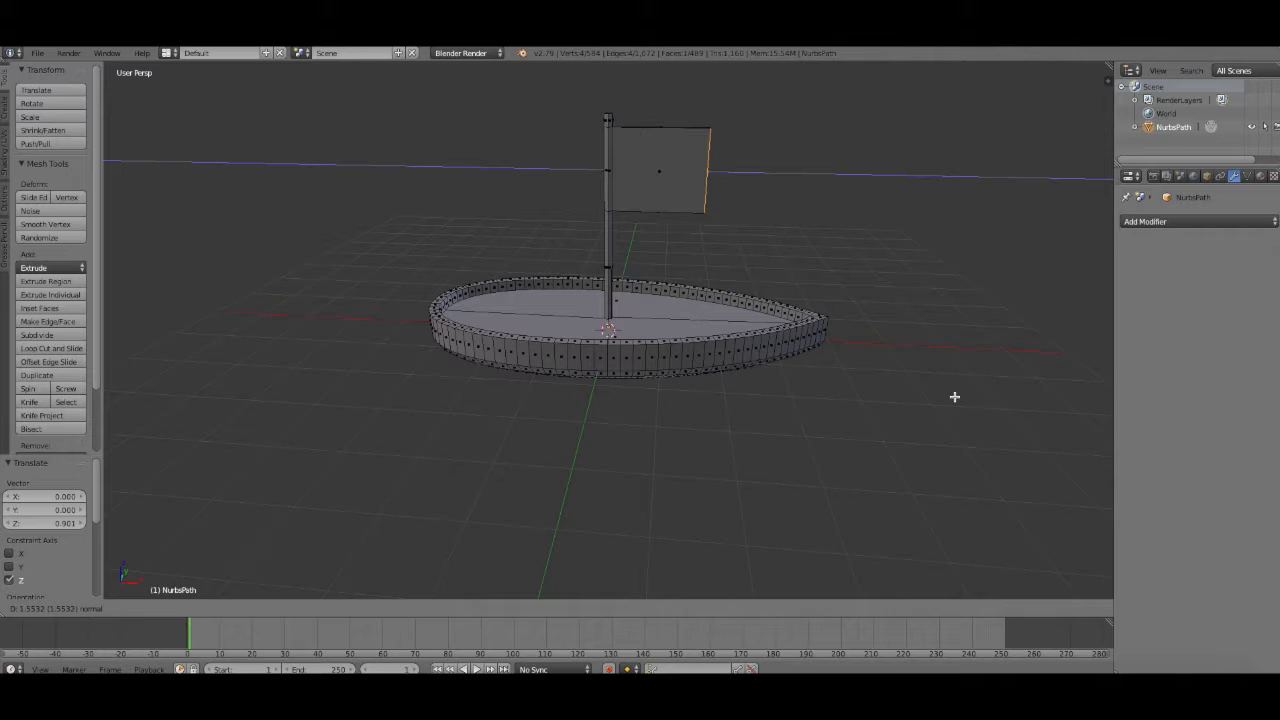
pyautogui.click(990, 410)
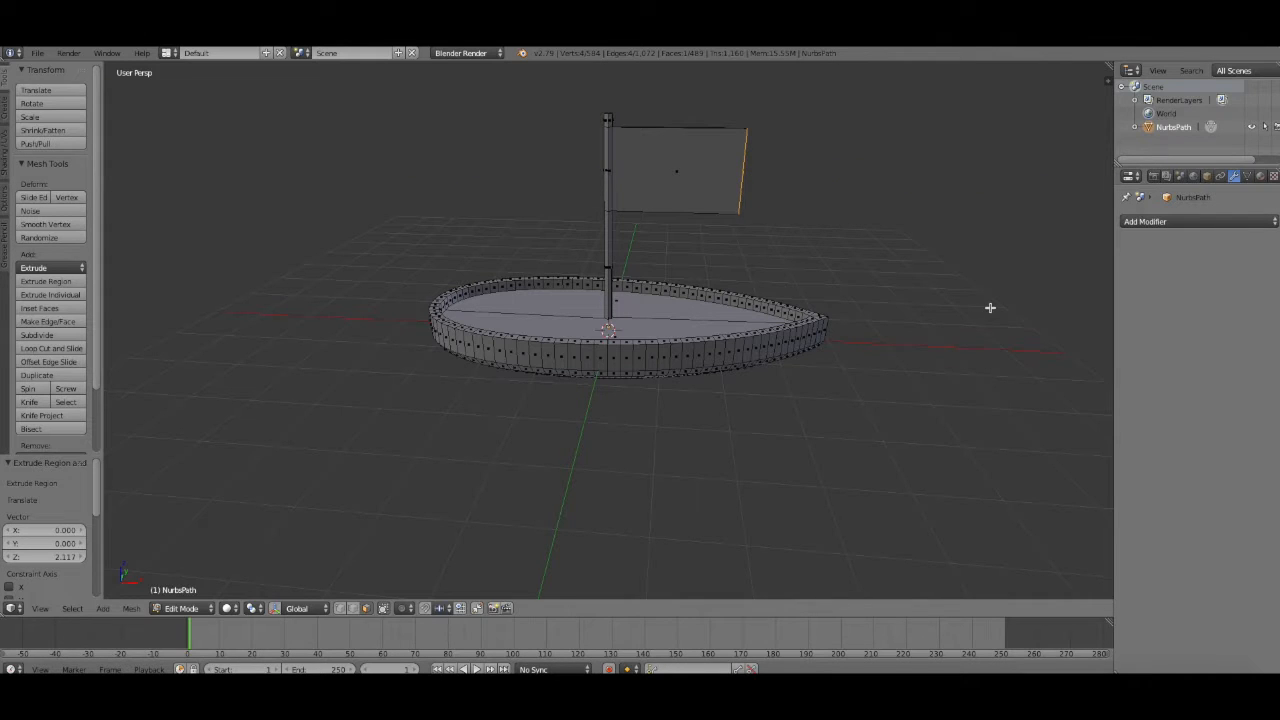
# - Try to collapse the vertical edges at the sail's outer end with Edge Collapse
pyautogui.moveTo(990, 307); pyautogui.dragTo(899, 311, button='middle')
pyautogui.click(353, 608)
pyautogui.rightClick(692, 149)
pyautogui.rightClick(694, 147)
pyautogui.rightClick(694, 147)
pyautogui.rightClick(692, 147)
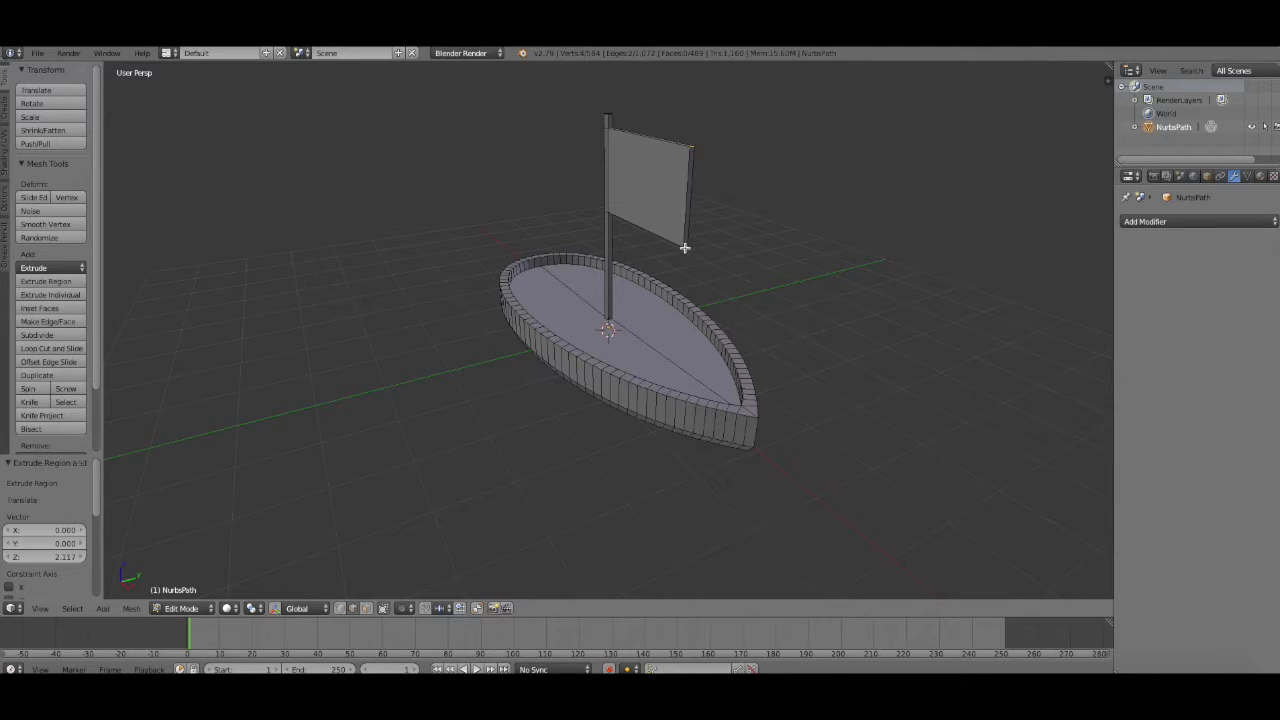
pyautogui.press('x')
pyautogui.click(753, 391)
# - Inspect the sail's side face and undo the edge collapse
pyautogui.moveTo(794, 357); pyautogui.dragTo(880, 332, button='middle')
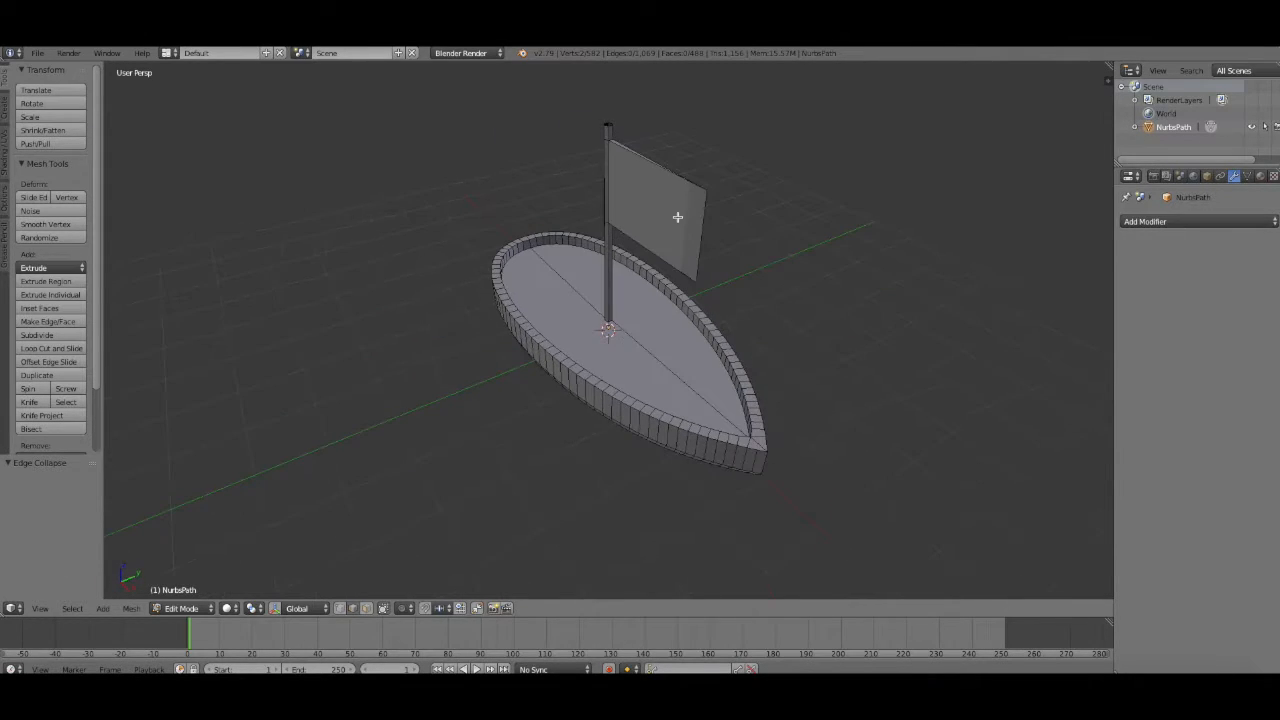
pyautogui.click(366, 608)
pyautogui.rightClick(626, 249)
pyautogui.moveTo(626, 249); pyautogui.dragTo(843, 221, button='middle')
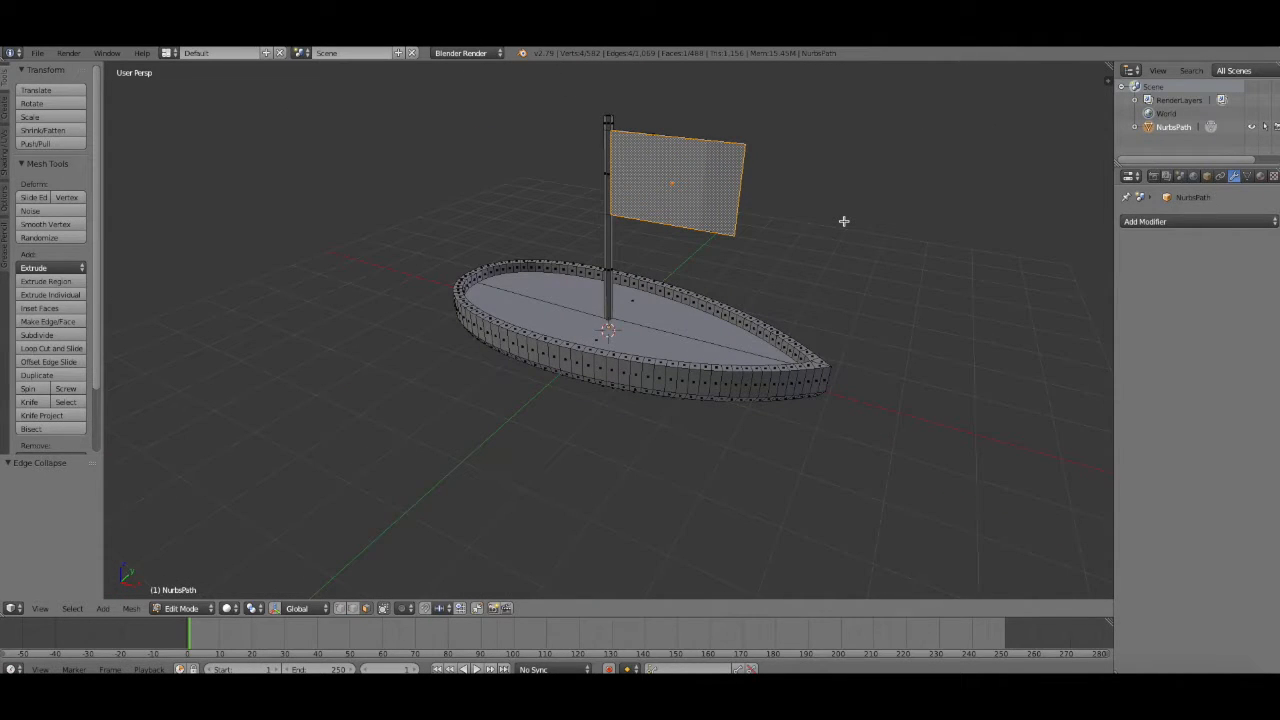
pyautogui.press('a')
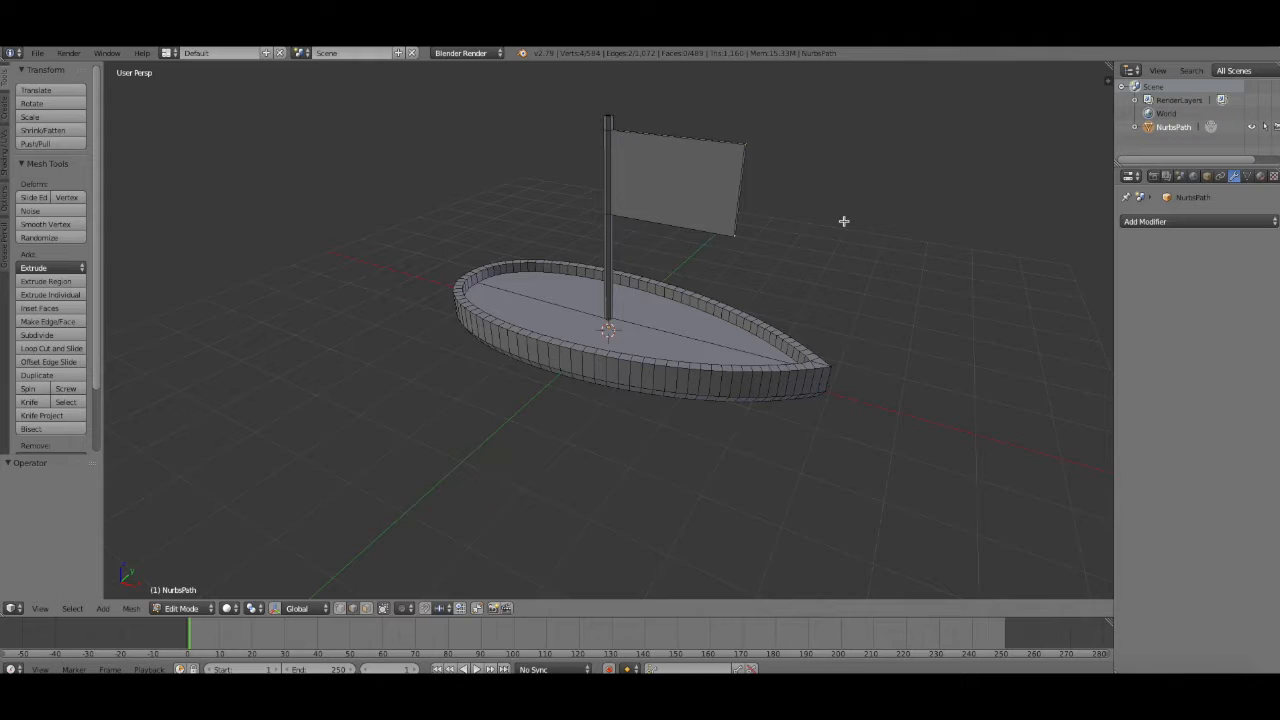
# - Try Edge Collapse again on the sail's outer end to form a triangular sail
pyautogui.moveTo(886, 217); pyautogui.dragTo(700, 222, button='middle')
pyautogui.rightClick(640, 222)
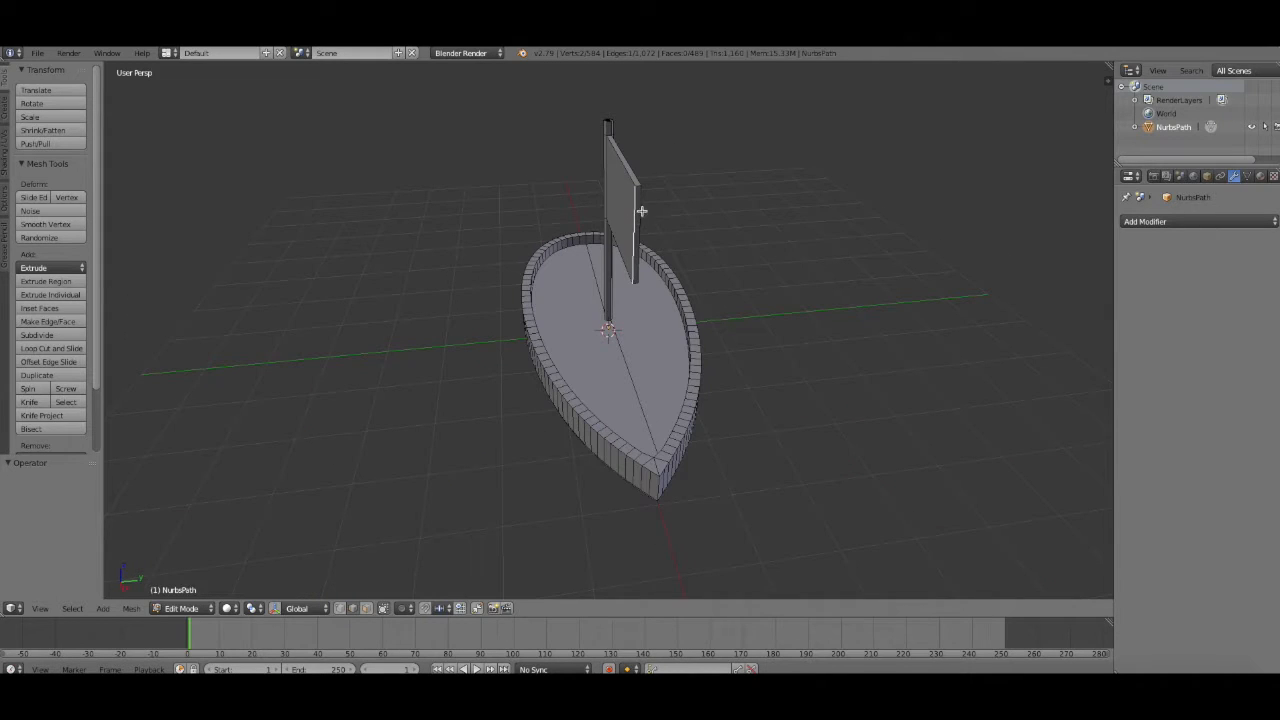
pyautogui.press('x')
pyautogui.click(733, 224)
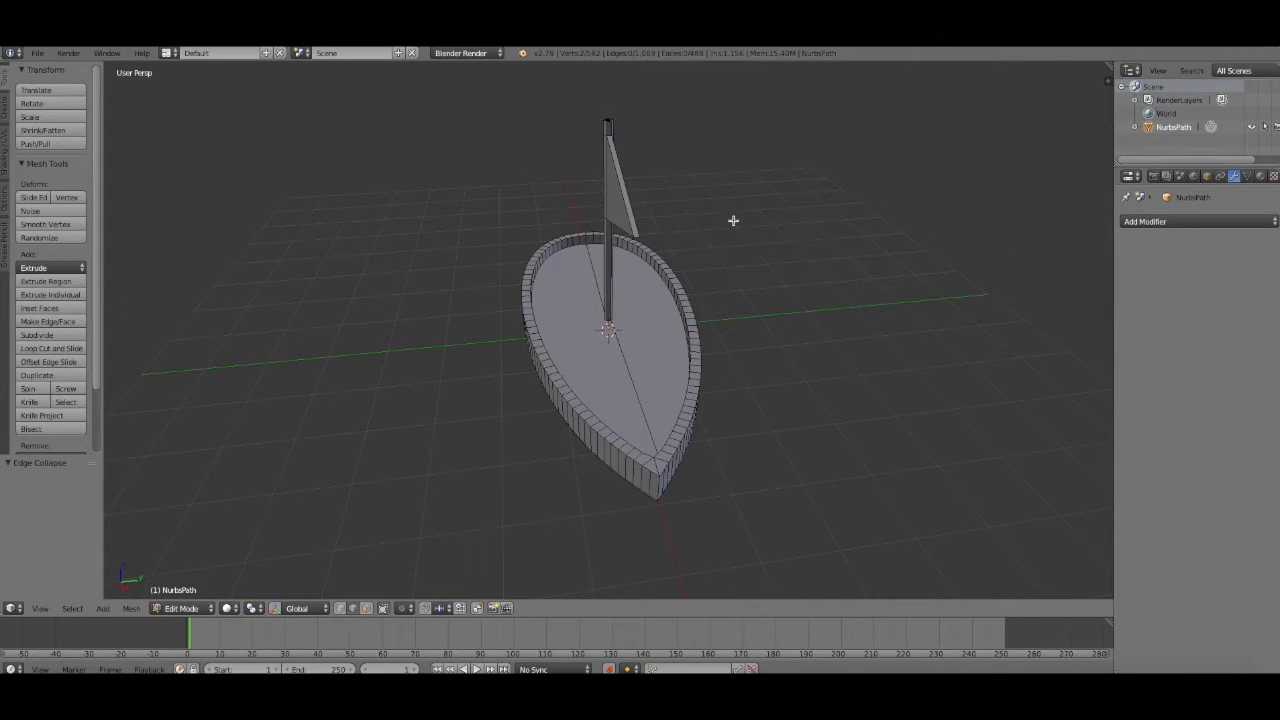
# - Lower the short edge at the sail's tip about 0.595 along Z
pyautogui.moveTo(788, 261)
pyautogui.mouseDown(button='middle')
pyautogui.moveTo(846, 226)
pyautogui.moveTo(906, 289)
pyautogui.moveTo(774, 256)
pyautogui.mouseUp(button='middle')
pyautogui.rightClick(774, 256)
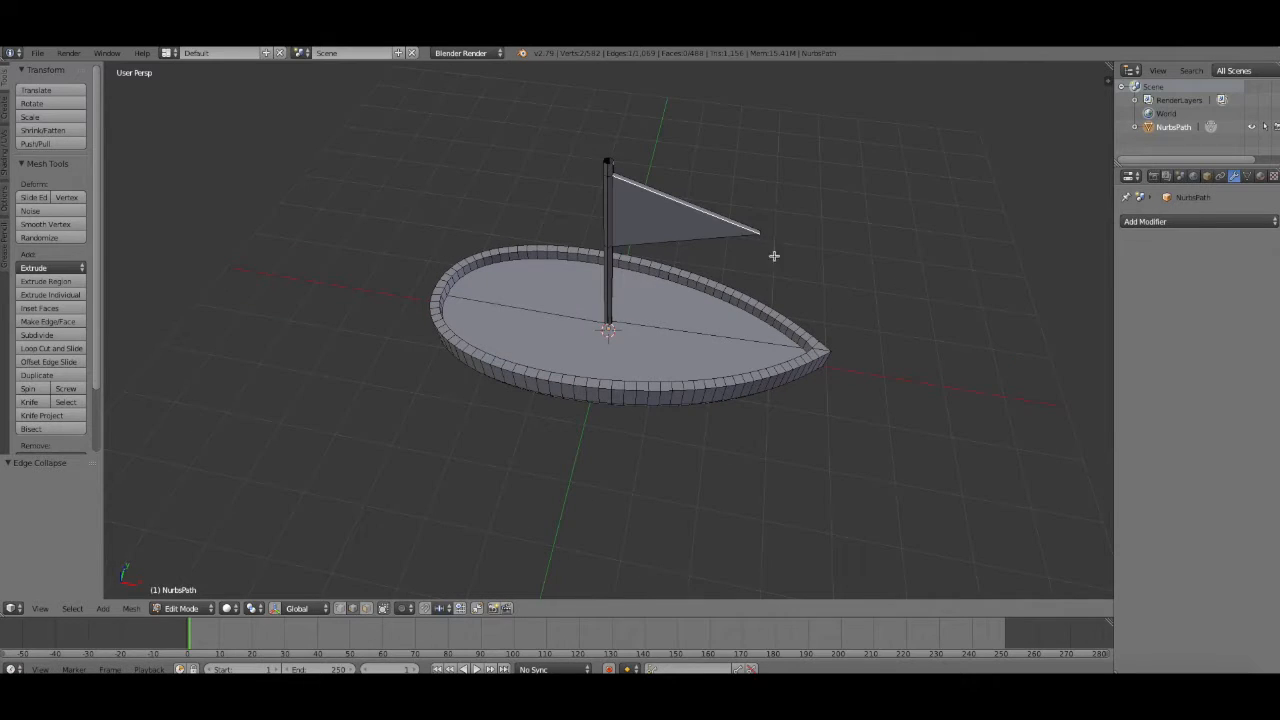
pyautogui.rightClick(778, 241)
pyautogui.press('g')
pyautogui.press('z')
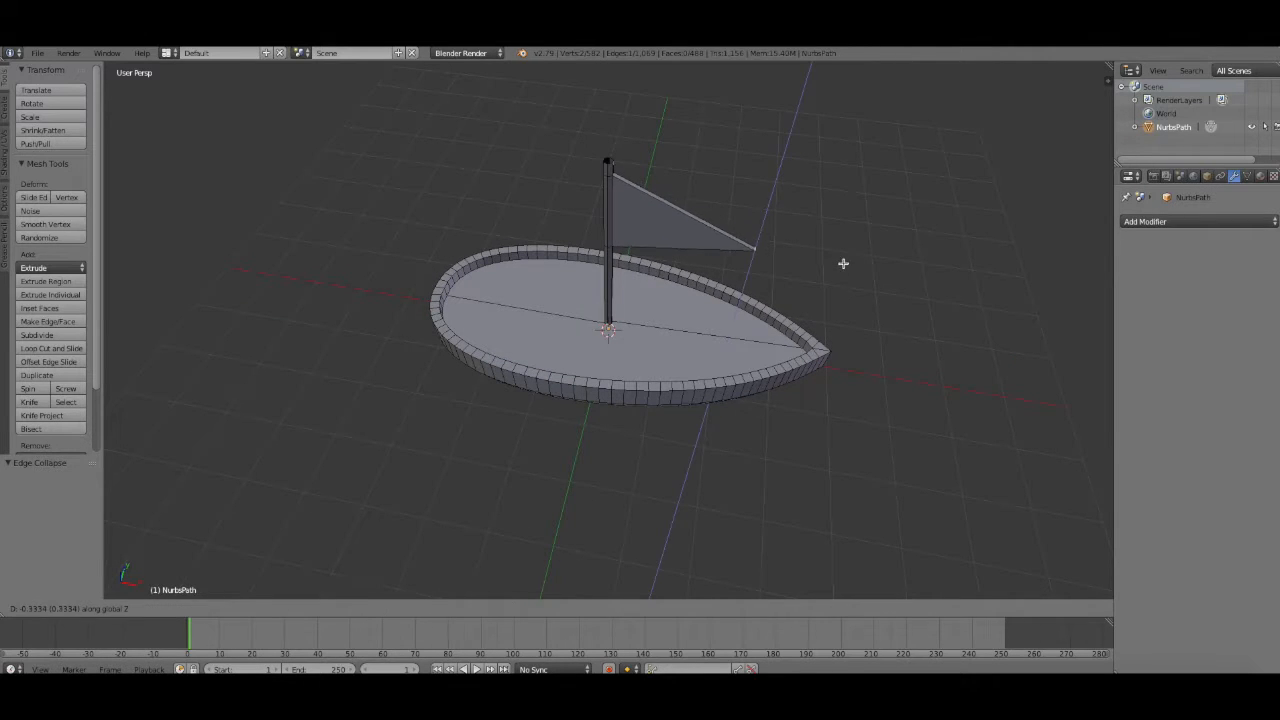
pyautogui.click(850, 273)
# - Cancel the started loop cut and undo the tip move and the edge collapse
pyautogui.moveTo(889, 277); pyautogui.dragTo(878, 243, button='middle')
pyautogui.click(84, 347)
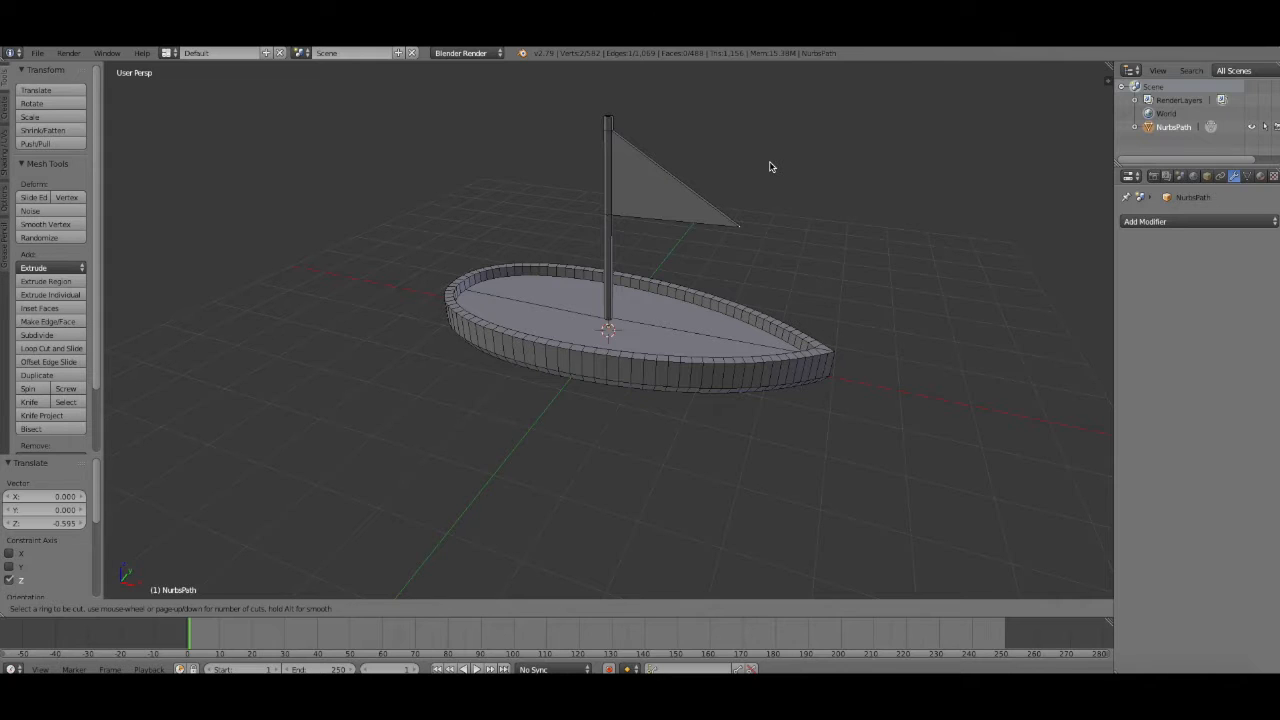
pyautogui.press('Escape')
pyautogui.hotkey('ctrl', 'z')
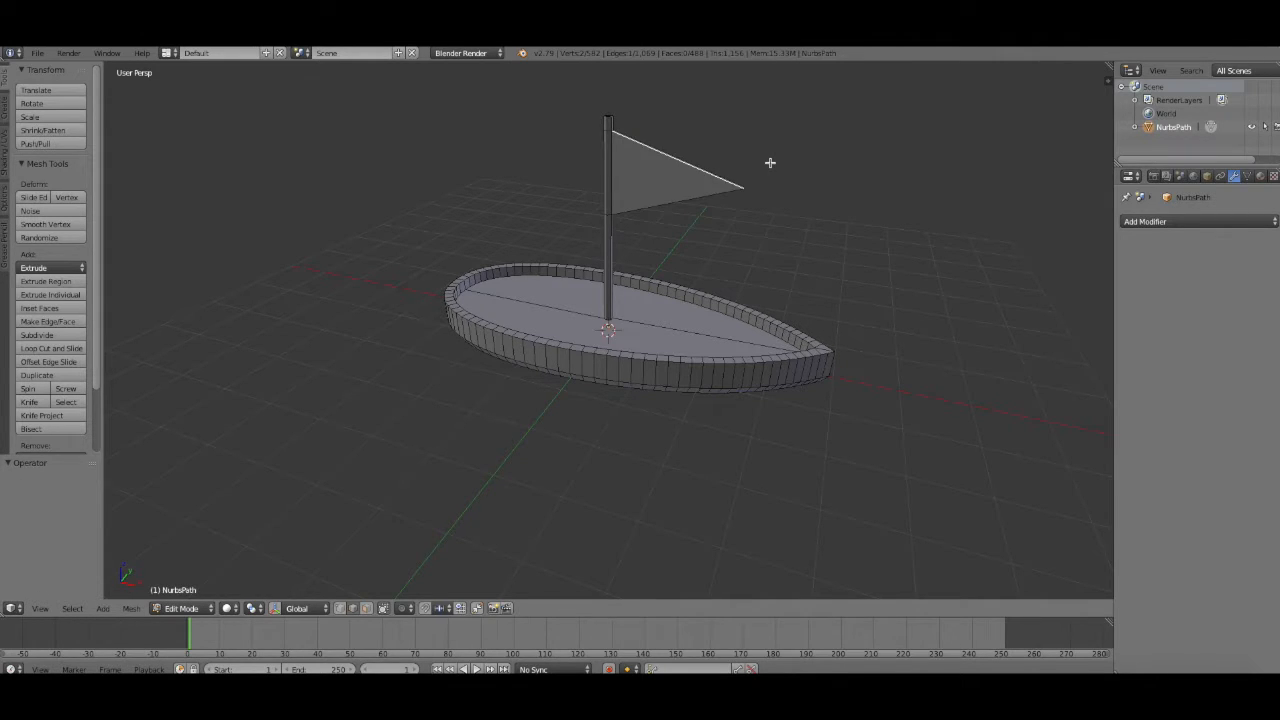
pyautogui.hotkey('ctrl', 'z')
# - Scale the face at the sail's outer end to about 0.079 along Z, tapering the sail to a point
pyautogui.moveTo(786, 160); pyautogui.dragTo(619, 397, button='middle')
pyautogui.click(365, 612)
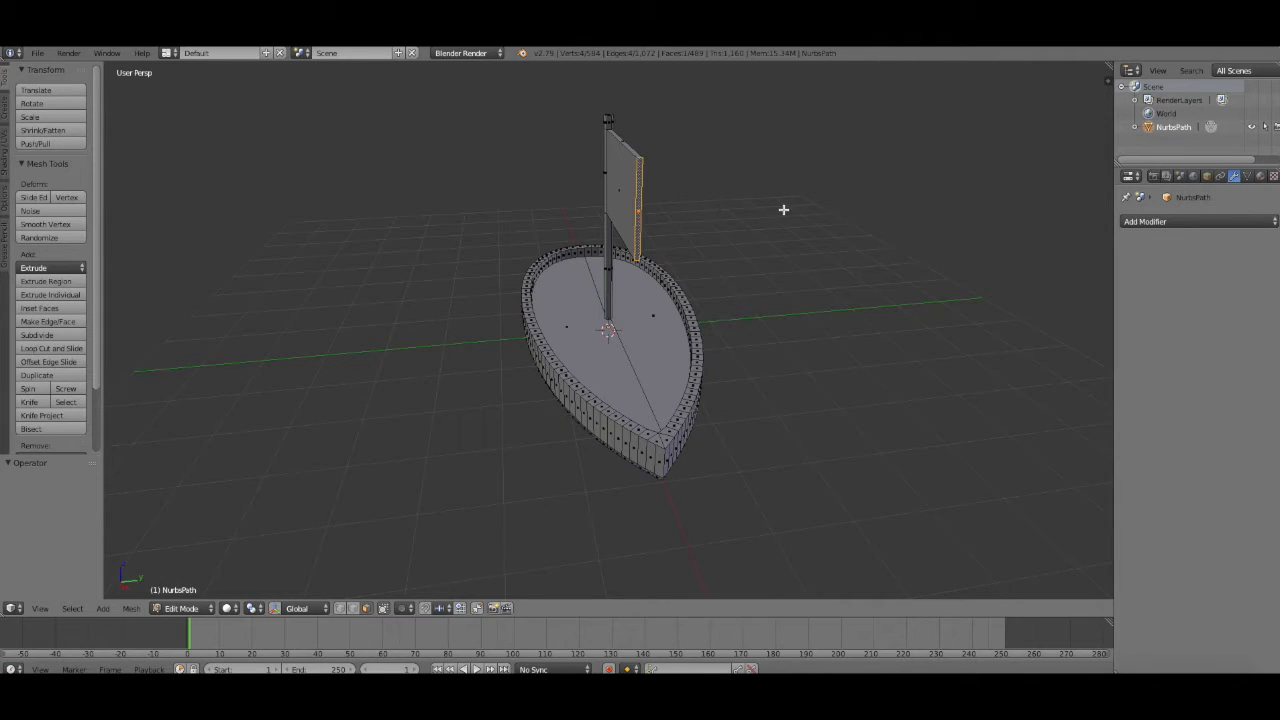
pyautogui.press('s')
pyautogui.press('z')
pyautogui.click(645, 219)
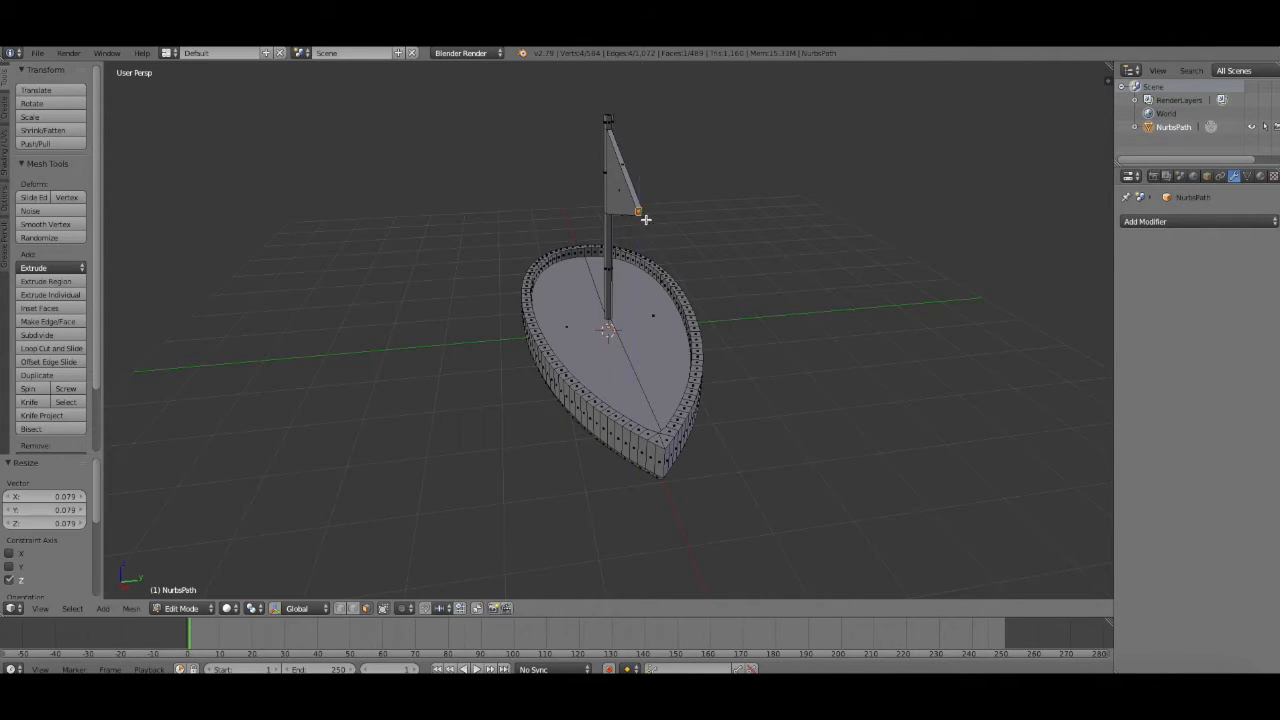
# - Lower the small face at the sail's outer tip about 0.279 along the Z axis
pyautogui.moveTo(755, 241); pyautogui.dragTo(861, 228, button='middle')
pyautogui.press('g')
pyautogui.press('z')
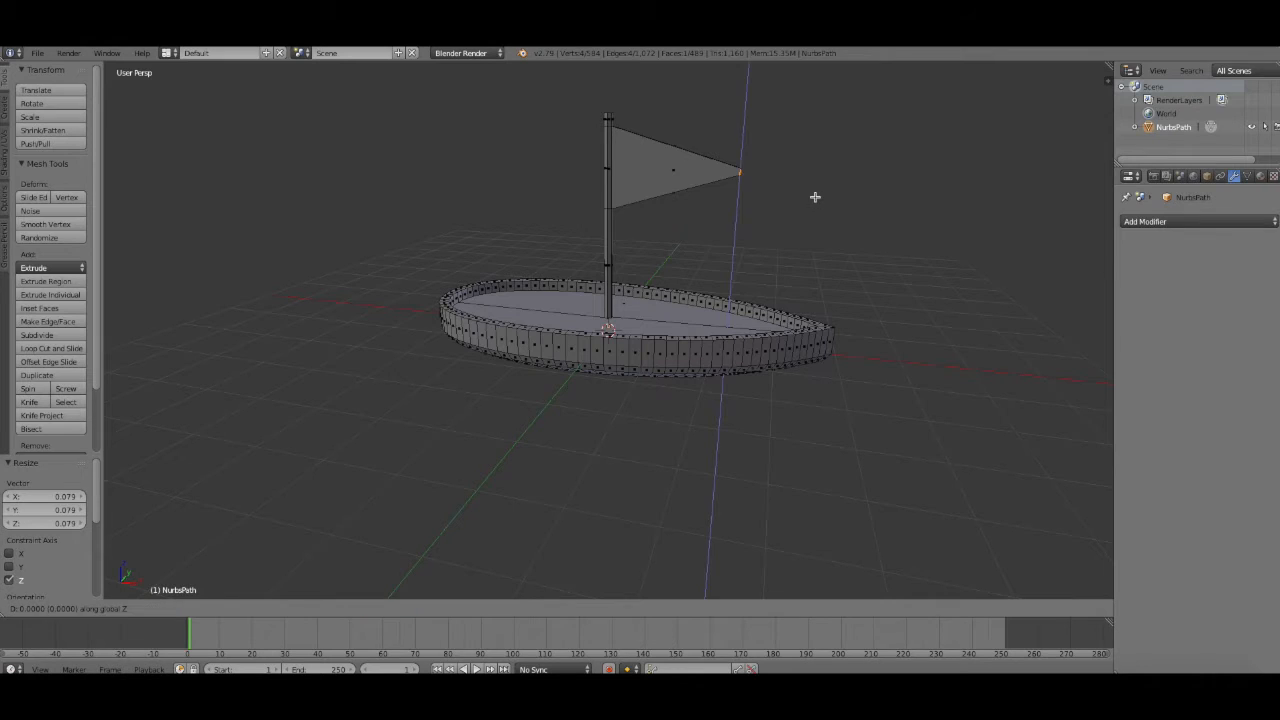
pyautogui.click(818, 216)
# - Add four evenly spaced vertical loop cuts across the sail between the mast and the tip
pyautogui.hotkey('ctrl', 'r')
pyautogui.click(656, 168)
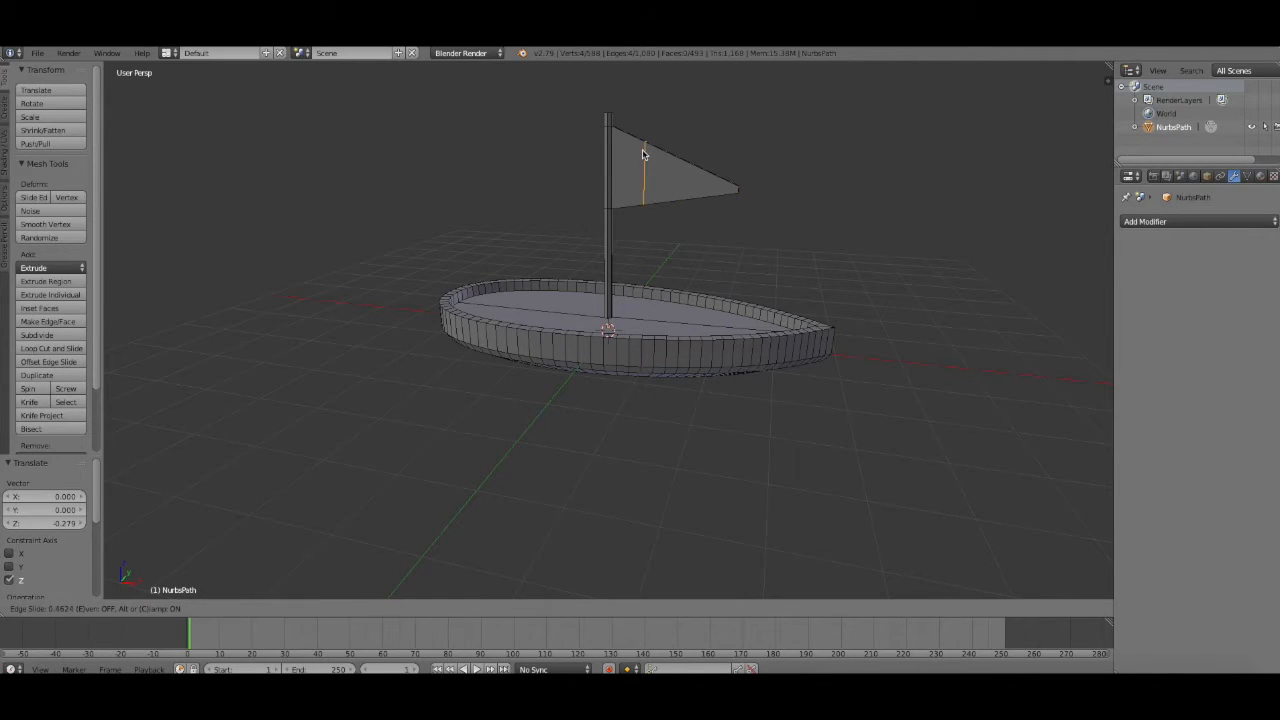
pyautogui.rightClick(630, 178)
pyautogui.click(79, 515)
pyautogui.click(78, 516)
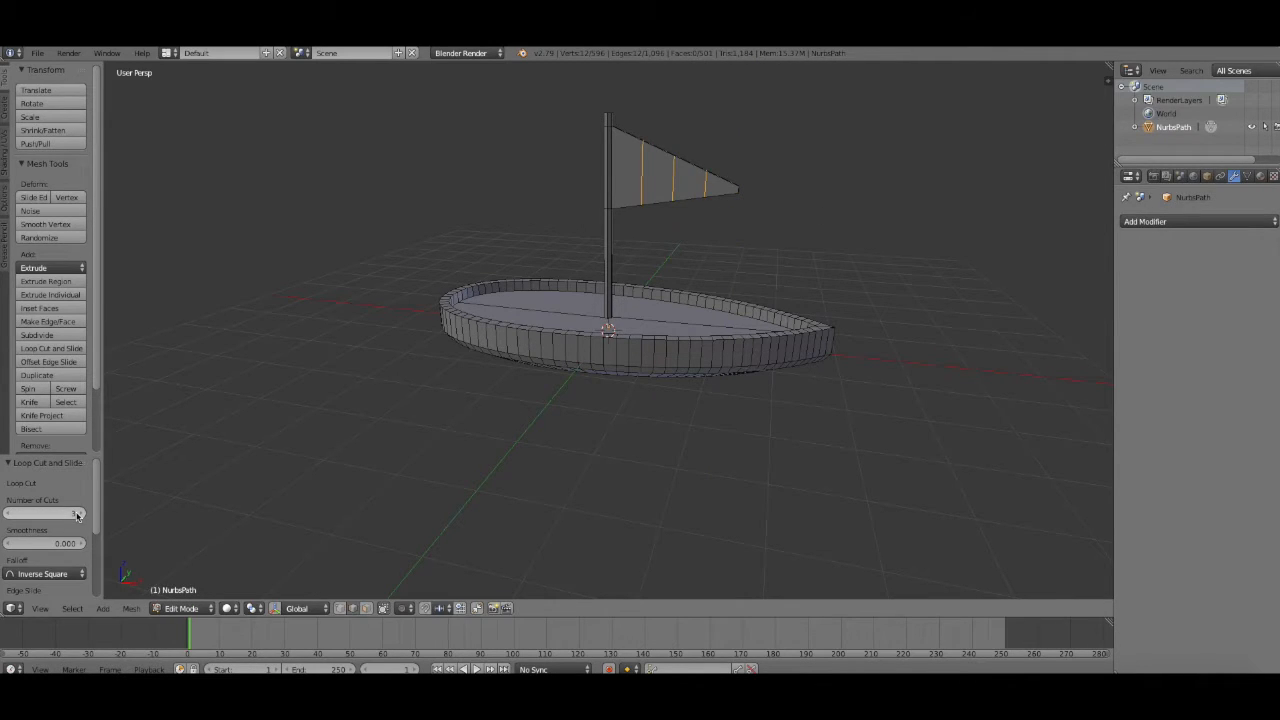
pyautogui.click(78, 516)
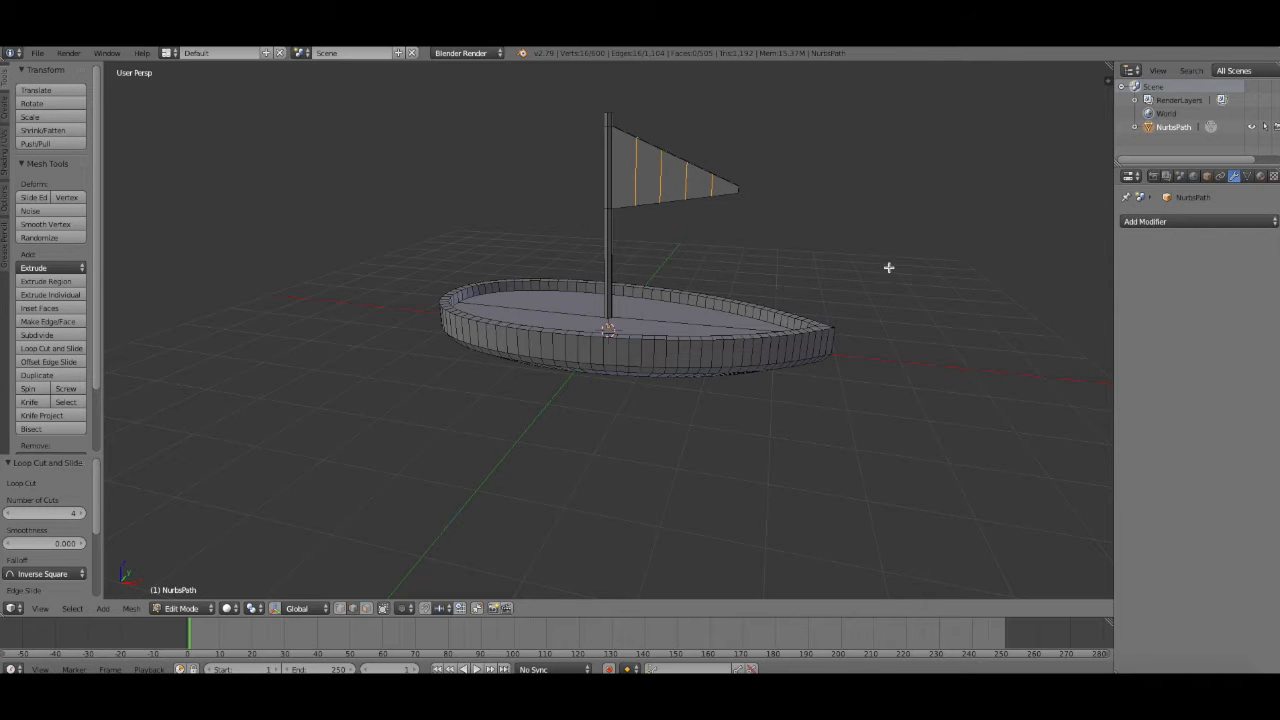
# - Select the sail's edge loop nearest the mast and move it about -0.142 along the Y axis
pyautogui.moveTo(900, 248); pyautogui.dragTo(775, 275, button='middle')
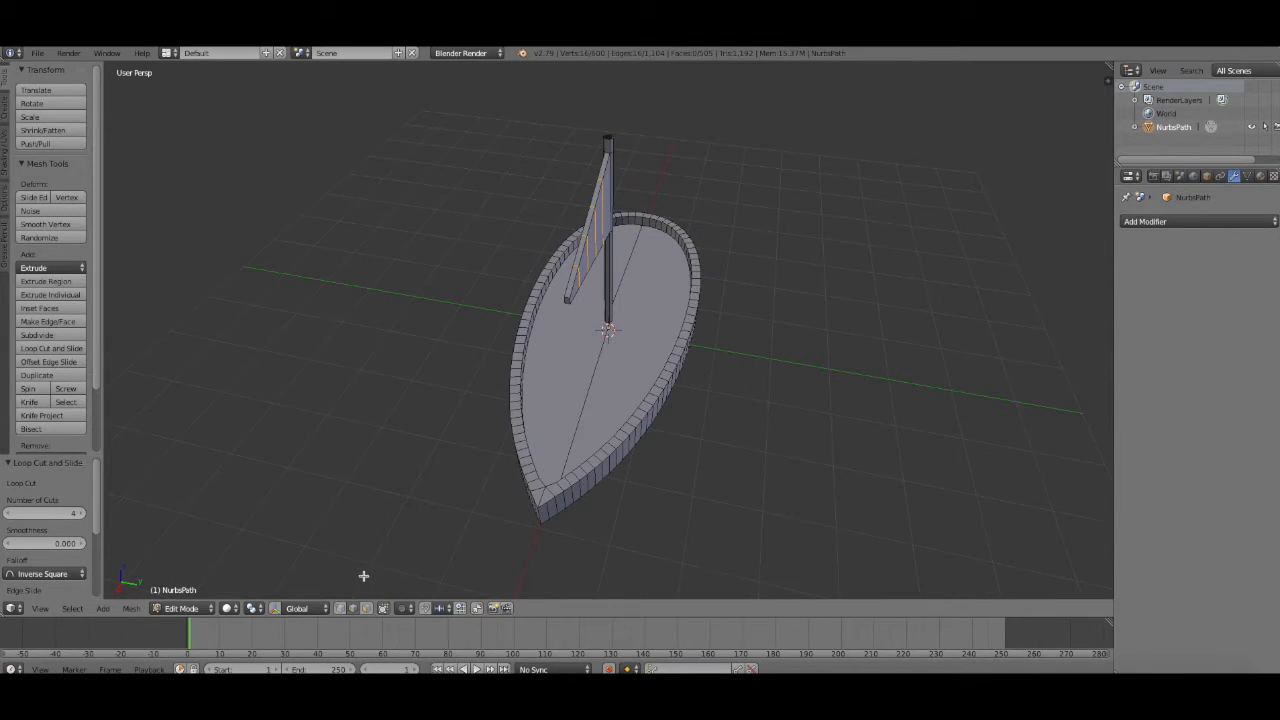
pyautogui.rightClick(602, 212)
pyautogui.keyDown('ctrl'); pyautogui.rightClick(600, 178); pyautogui.keyUp('ctrl')
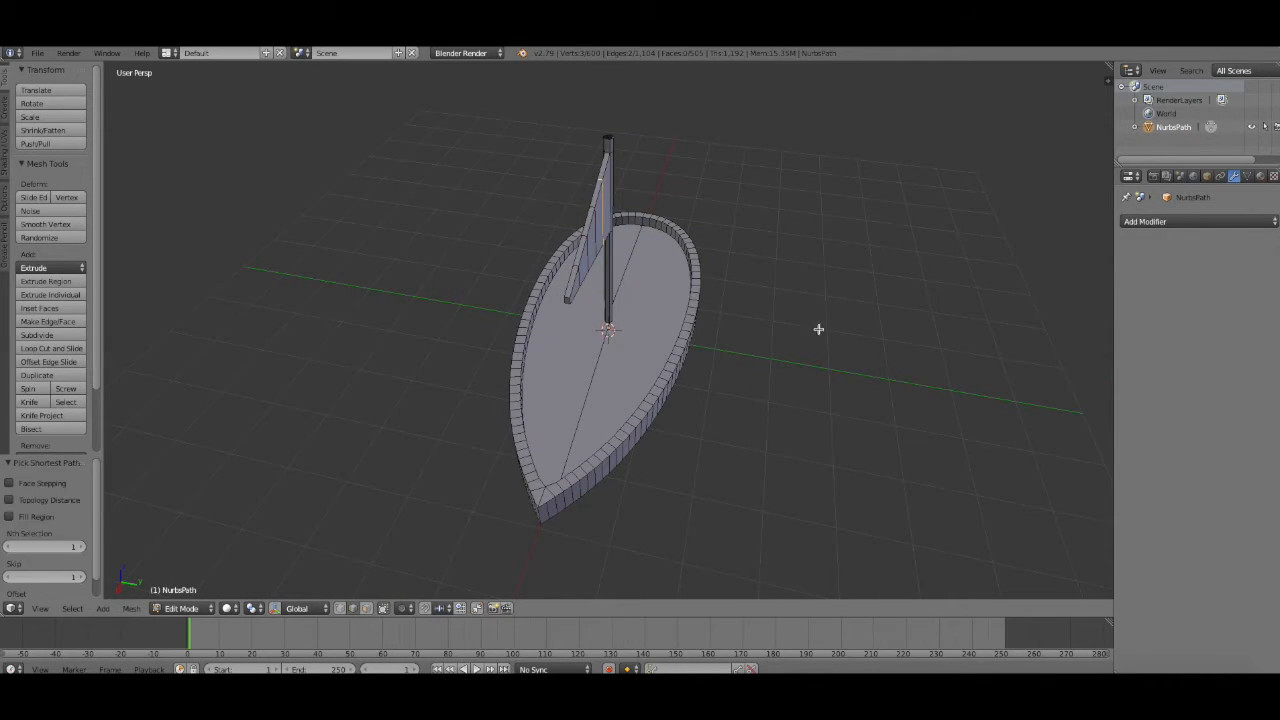
pyautogui.moveTo(833, 347); pyautogui.dragTo(890, 290, button='middle')
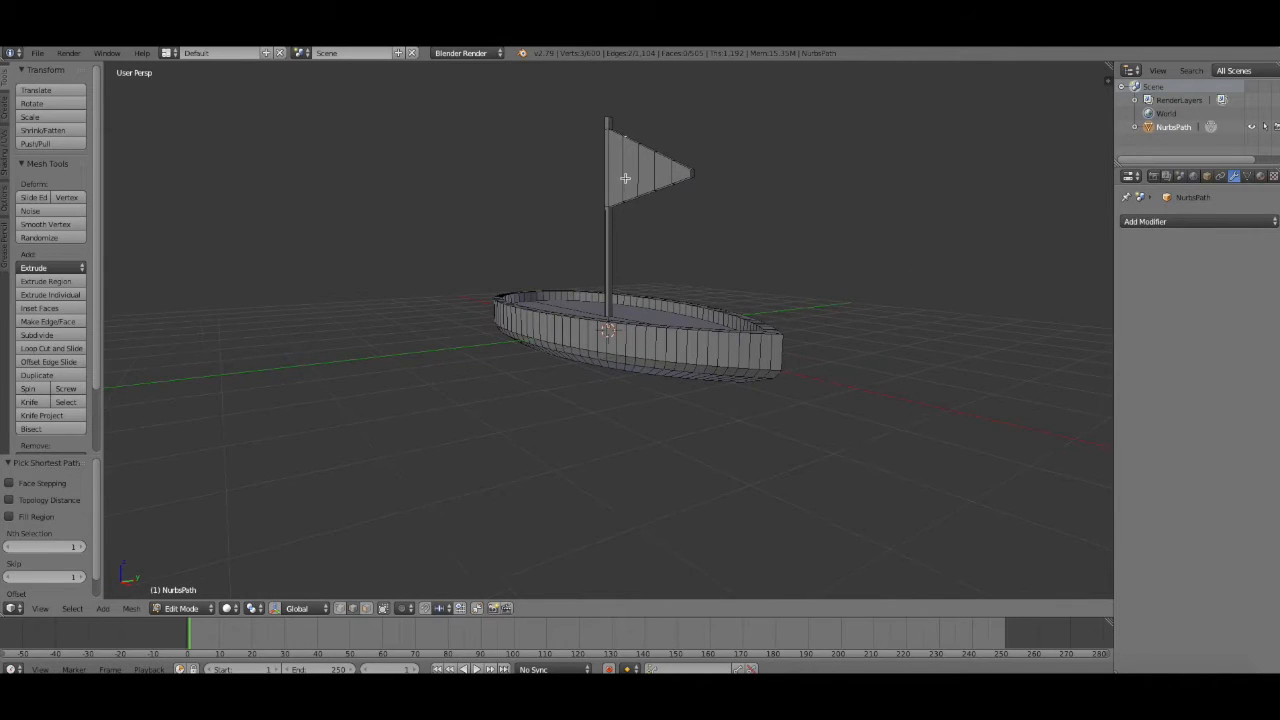
pyautogui.moveTo(851, 206); pyautogui.dragTo(849, 283, button='middle')
pyautogui.press('g')
pyautogui.press('z')
pyautogui.press('x')
pyautogui.press('y')
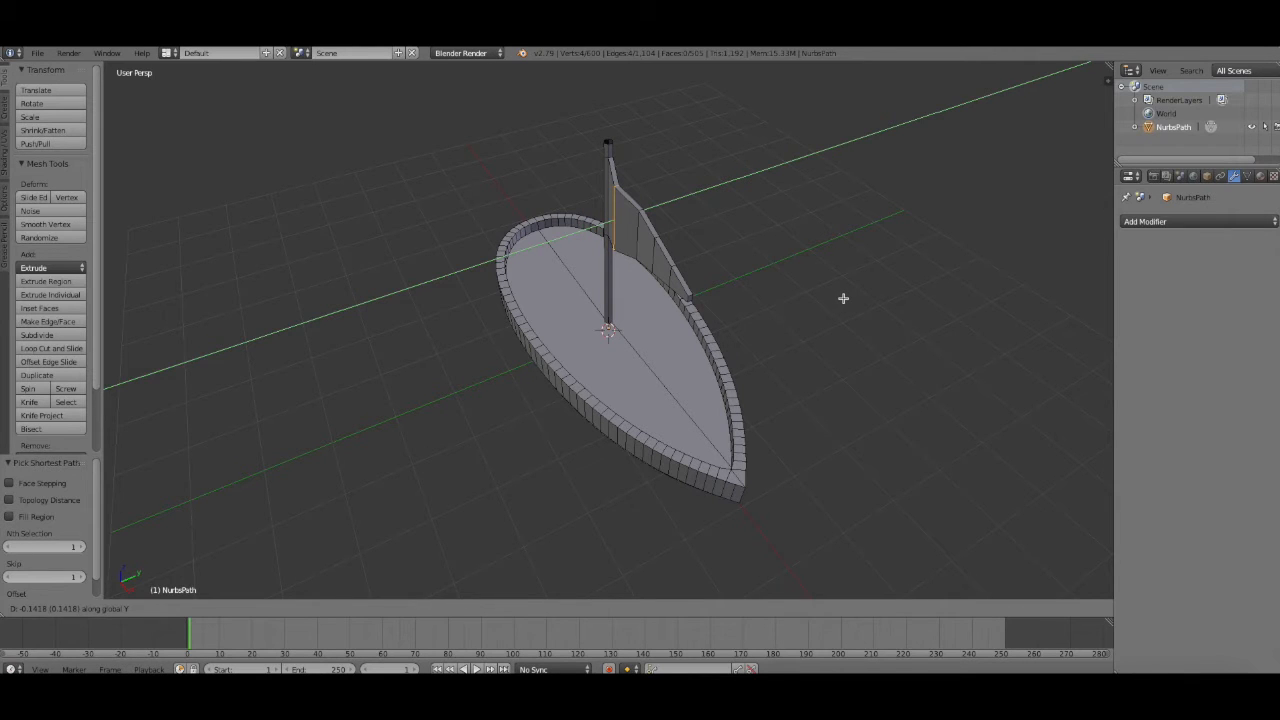
pyautogui.click(843, 298)
# - Select the third edge loop from the mast on the sail and move it in the positive Y direction to ripple the sail
pyautogui.moveTo(802, 256); pyautogui.dragTo(530, 539, button='middle')
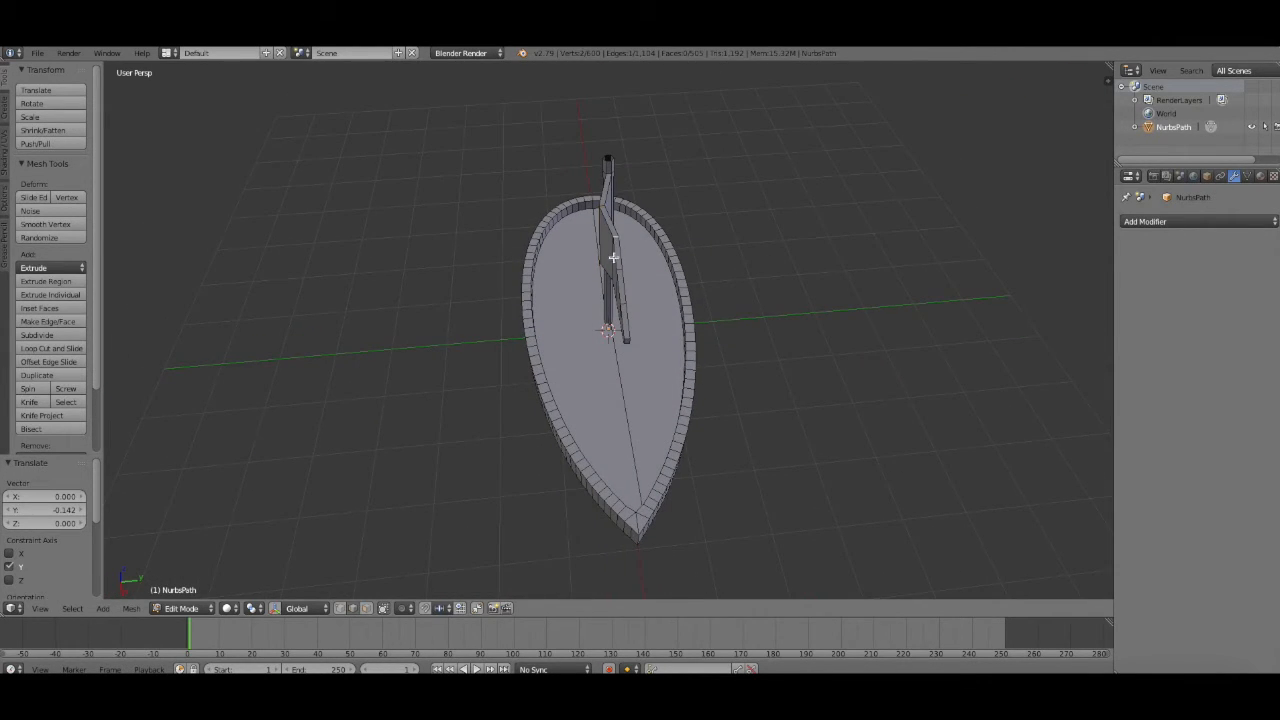
pyautogui.moveTo(693, 267); pyautogui.dragTo(795, 292, button='middle')
pyautogui.moveTo(637, 221); pyautogui.dragTo(588, 176, button='middle')
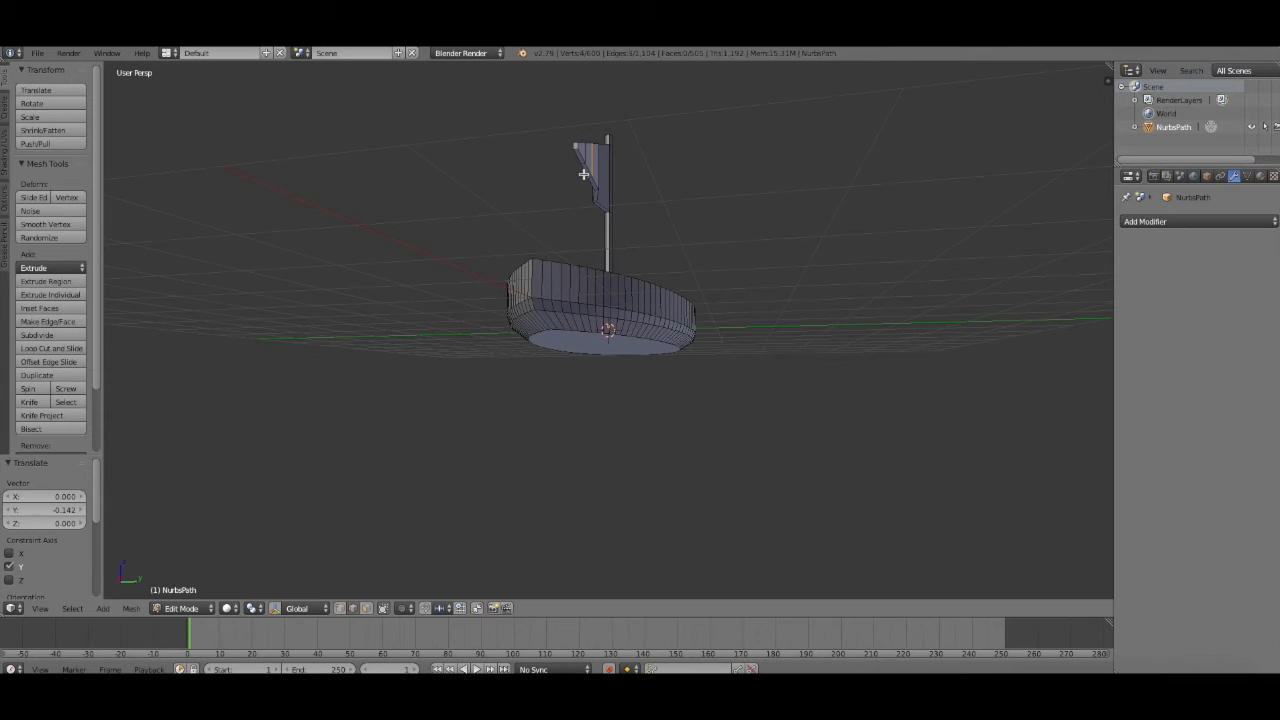
pyautogui.moveTo(717, 182); pyautogui.dragTo(743, 249, button='middle')
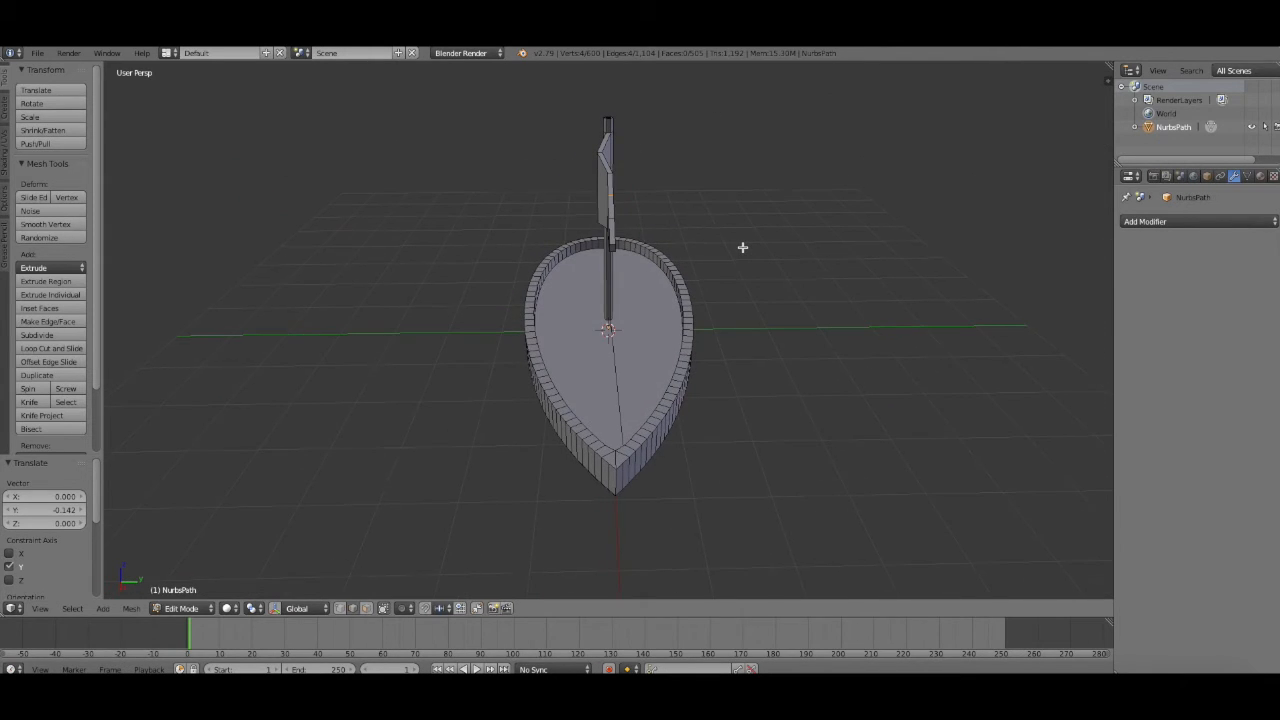
pyautogui.press('g')
pyautogui.press('y')
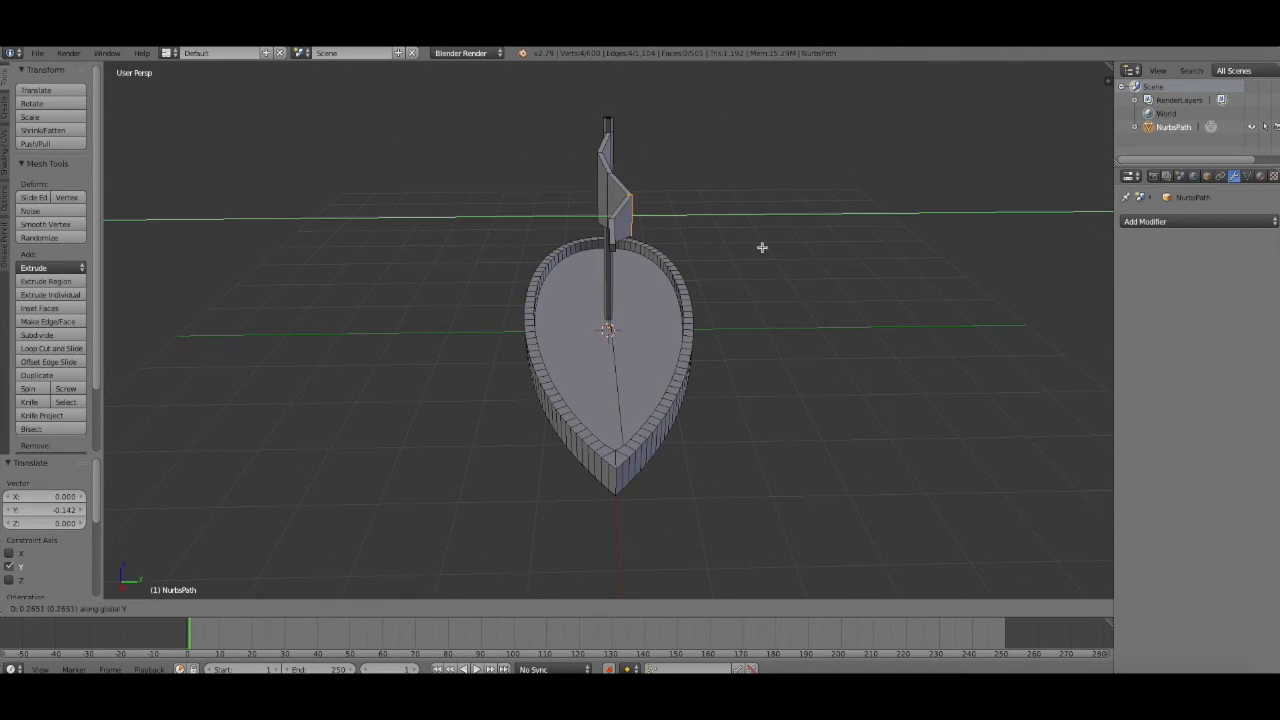
pyautogui.click(751, 272)
# - Leave Edit Mode, return to it for the boat mesh and switch to face selection
pyautogui.moveTo(751, 277); pyautogui.dragTo(600, 443, button='middle')
pyautogui.press('Tab')
pyautogui.click(203, 608)
pyautogui.click(190, 578)
pyautogui.click(366, 607)
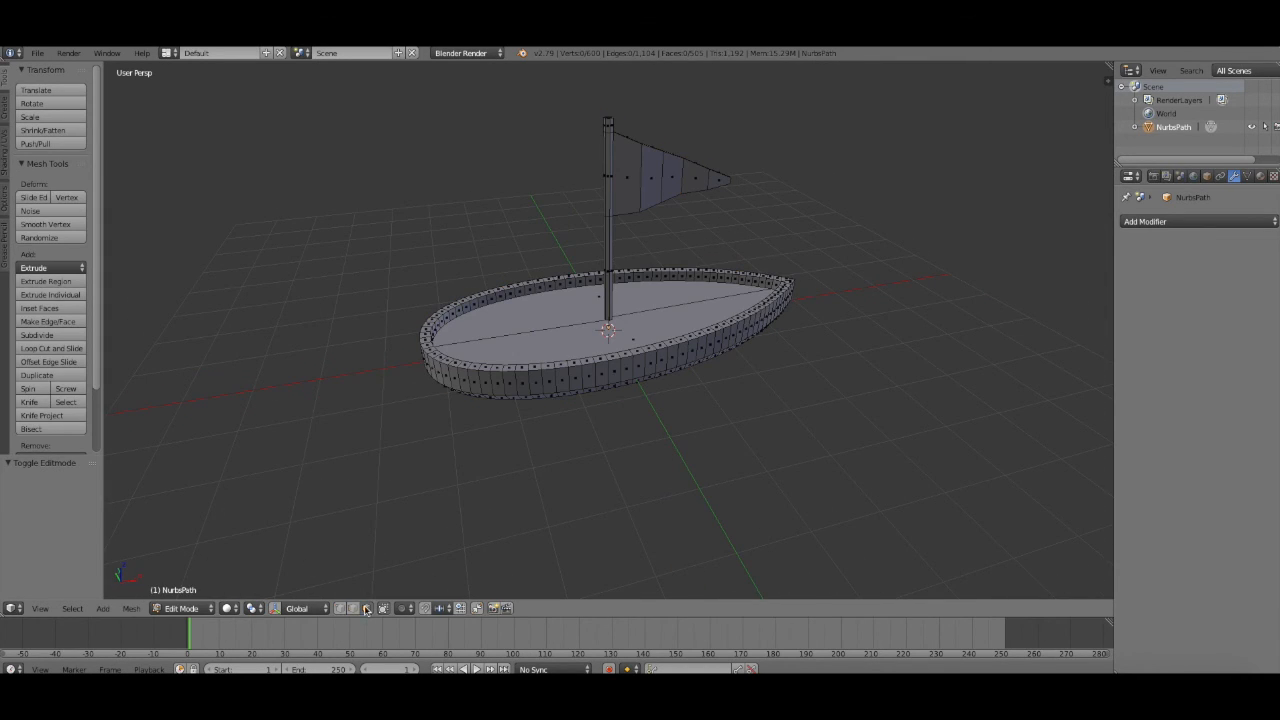